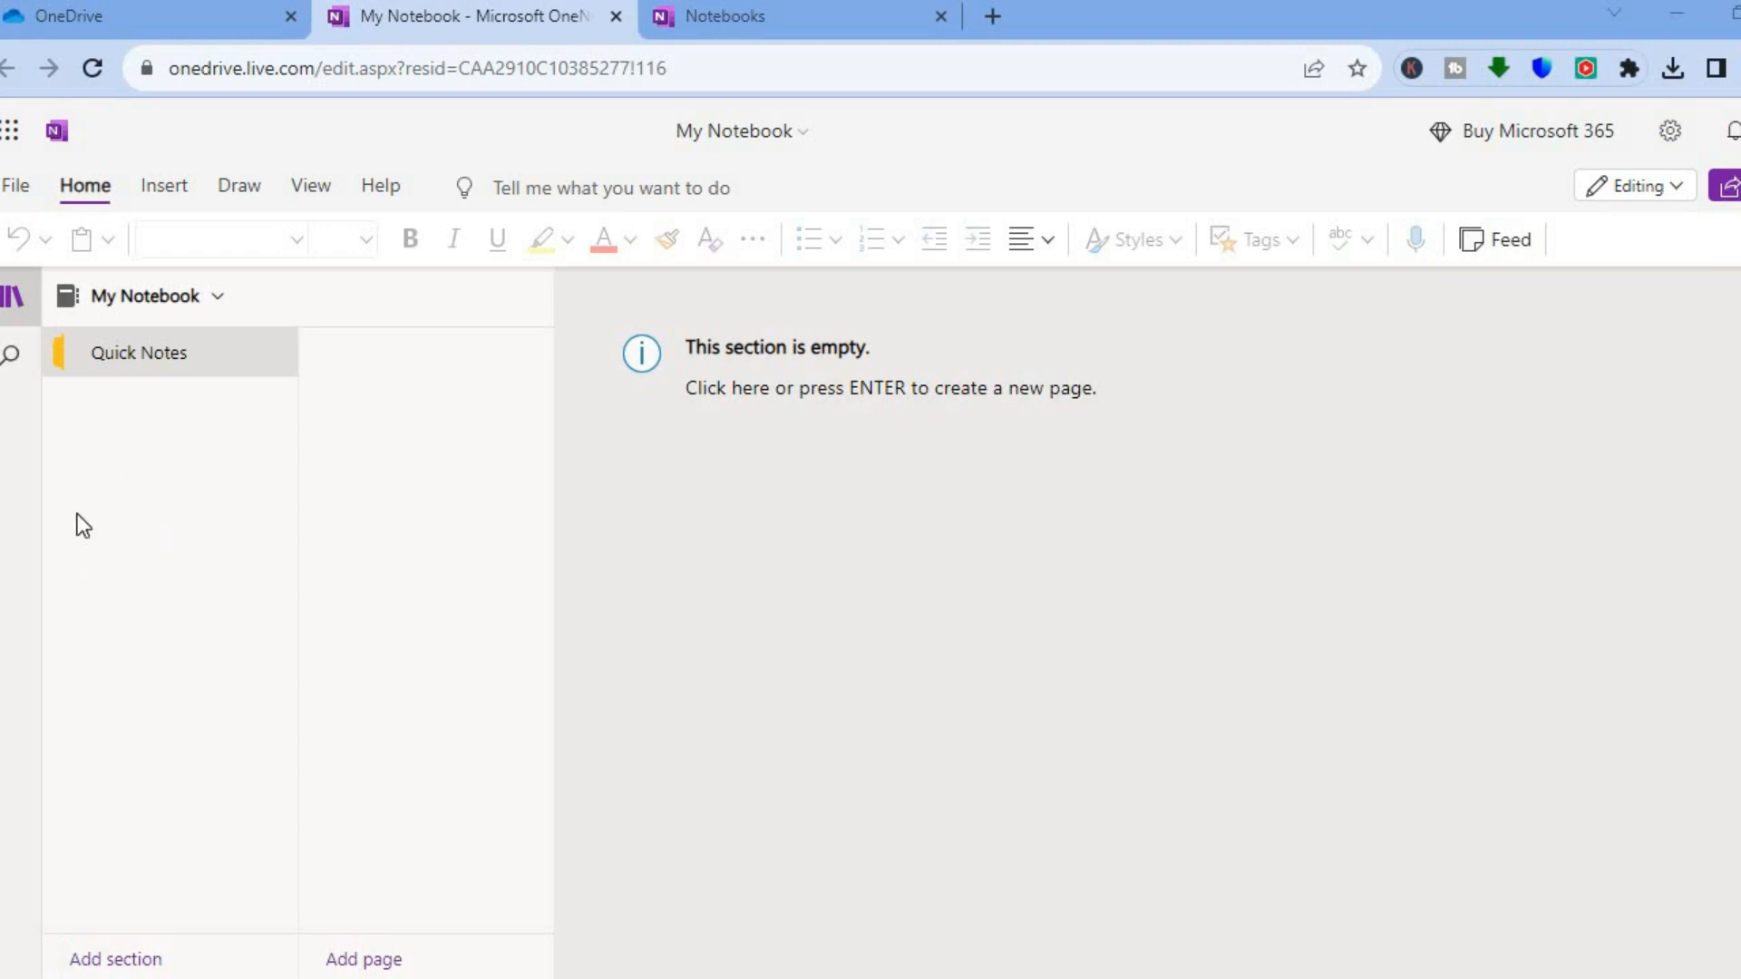
Look over the notebooks overview page, the open My Notebook and the list of available Microsoft 365 apps
click(803, 18)
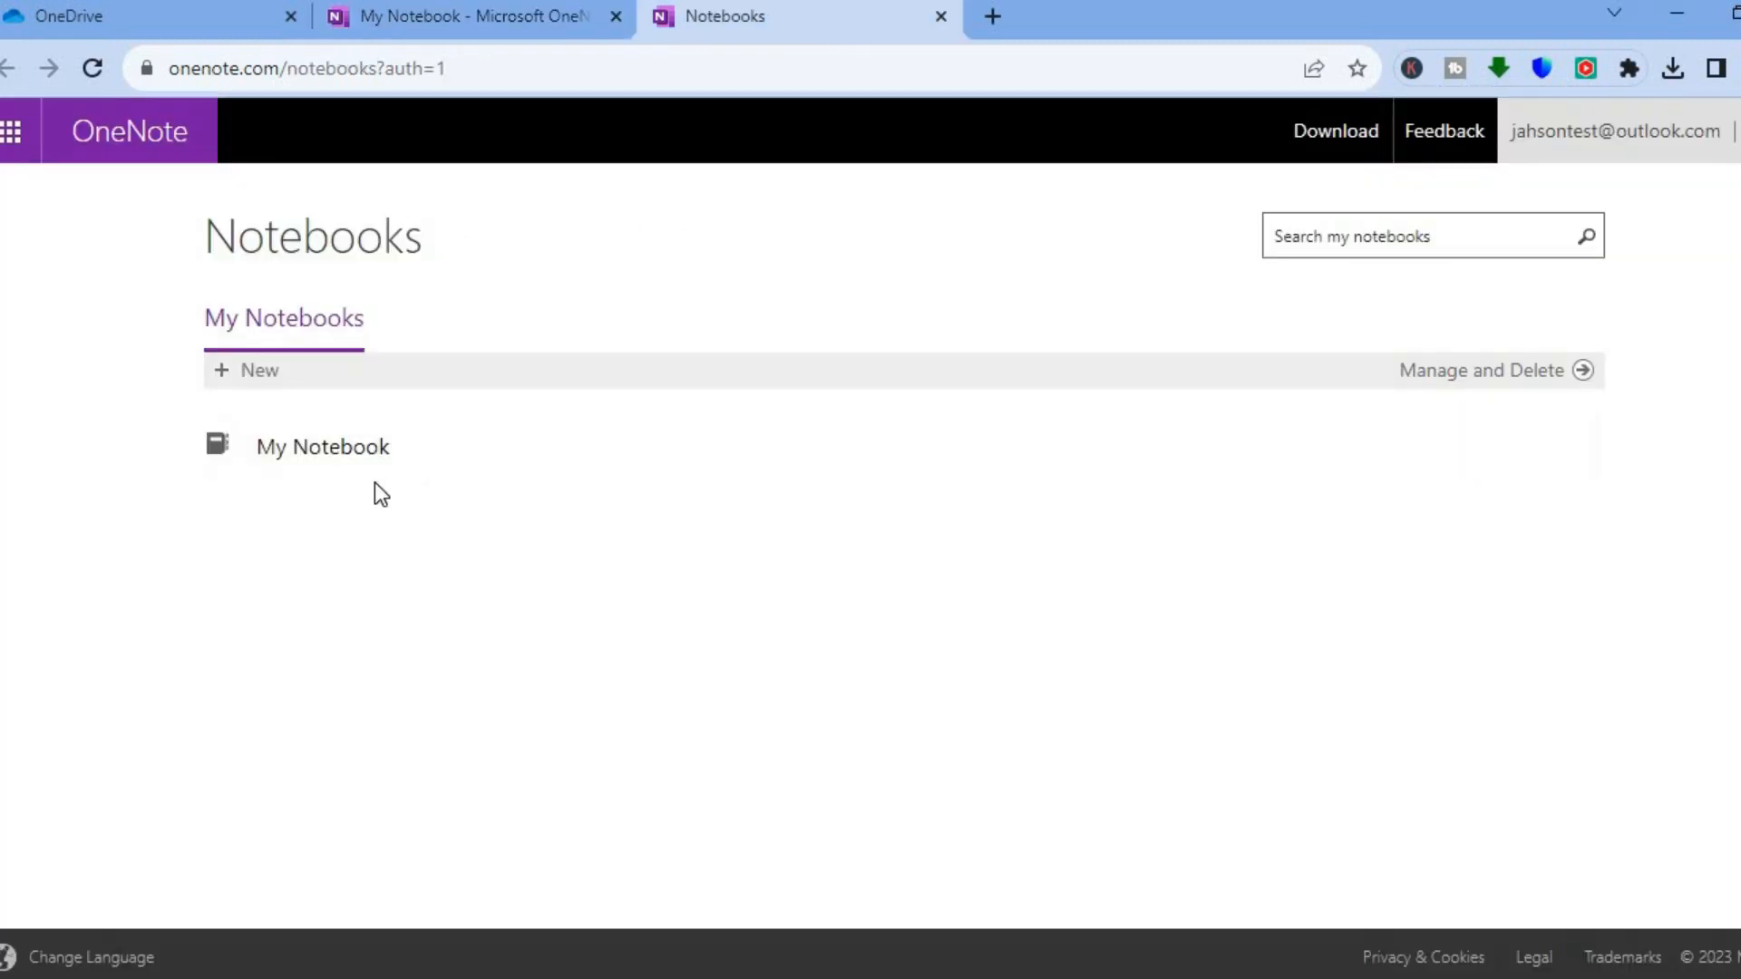
click(453, 18)
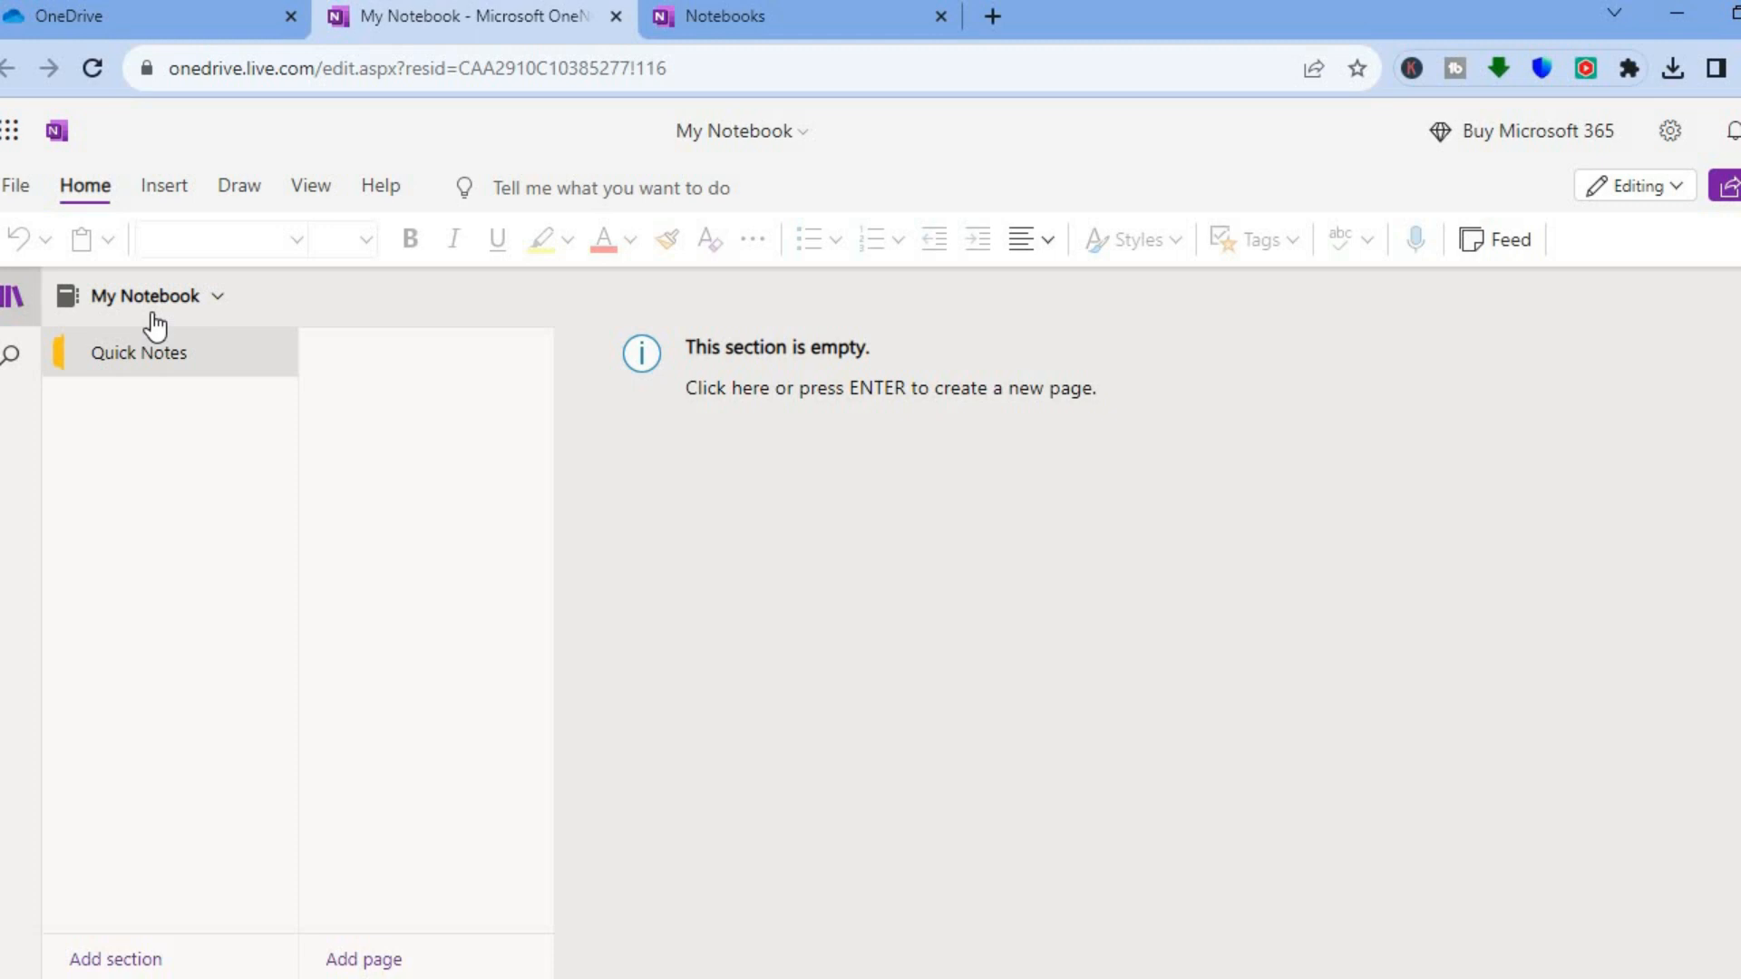
click(791, 22)
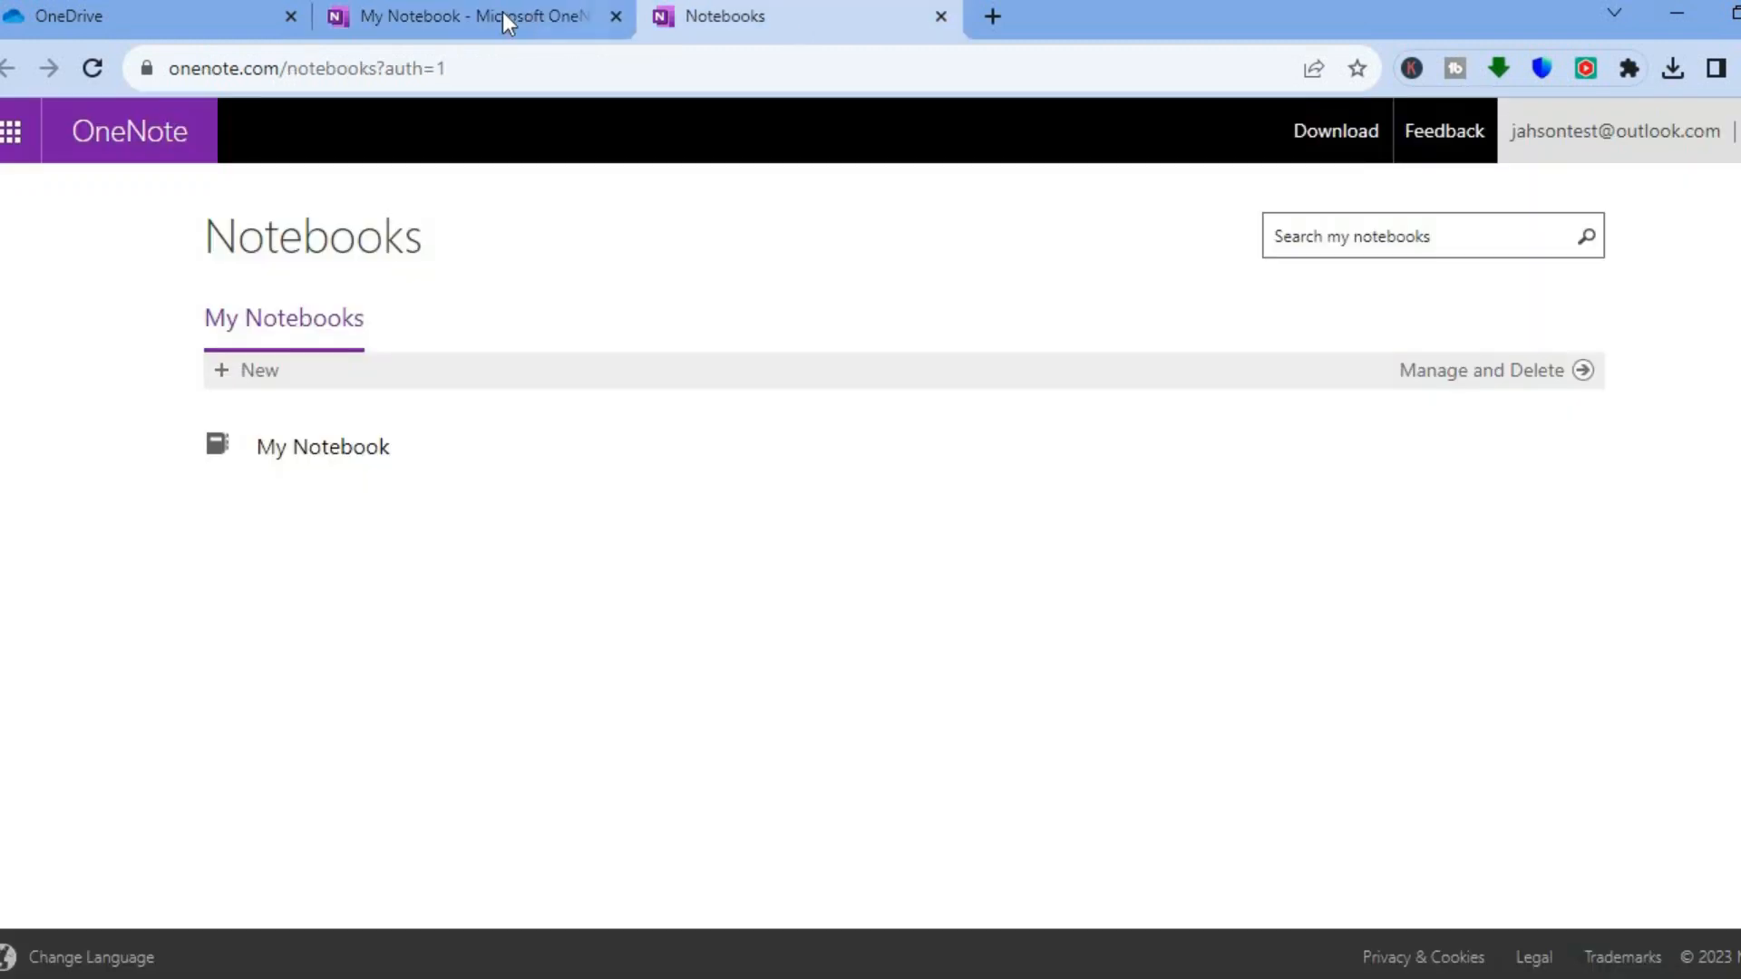
click(502, 16)
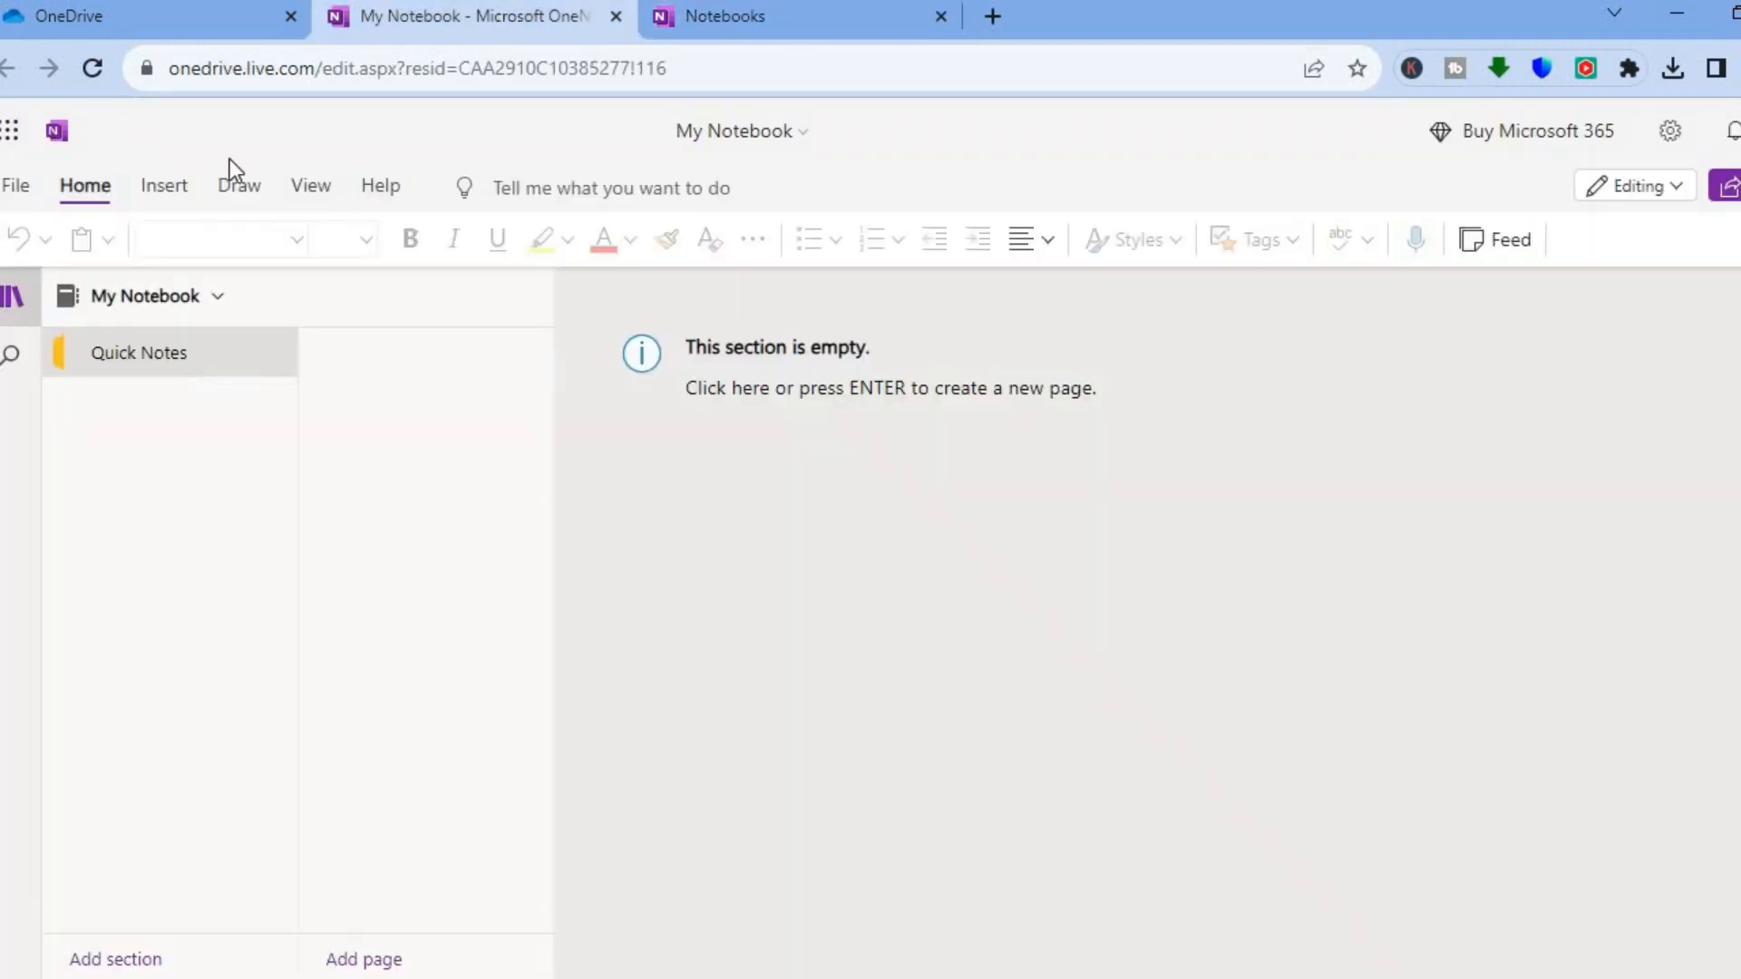
click(12, 136)
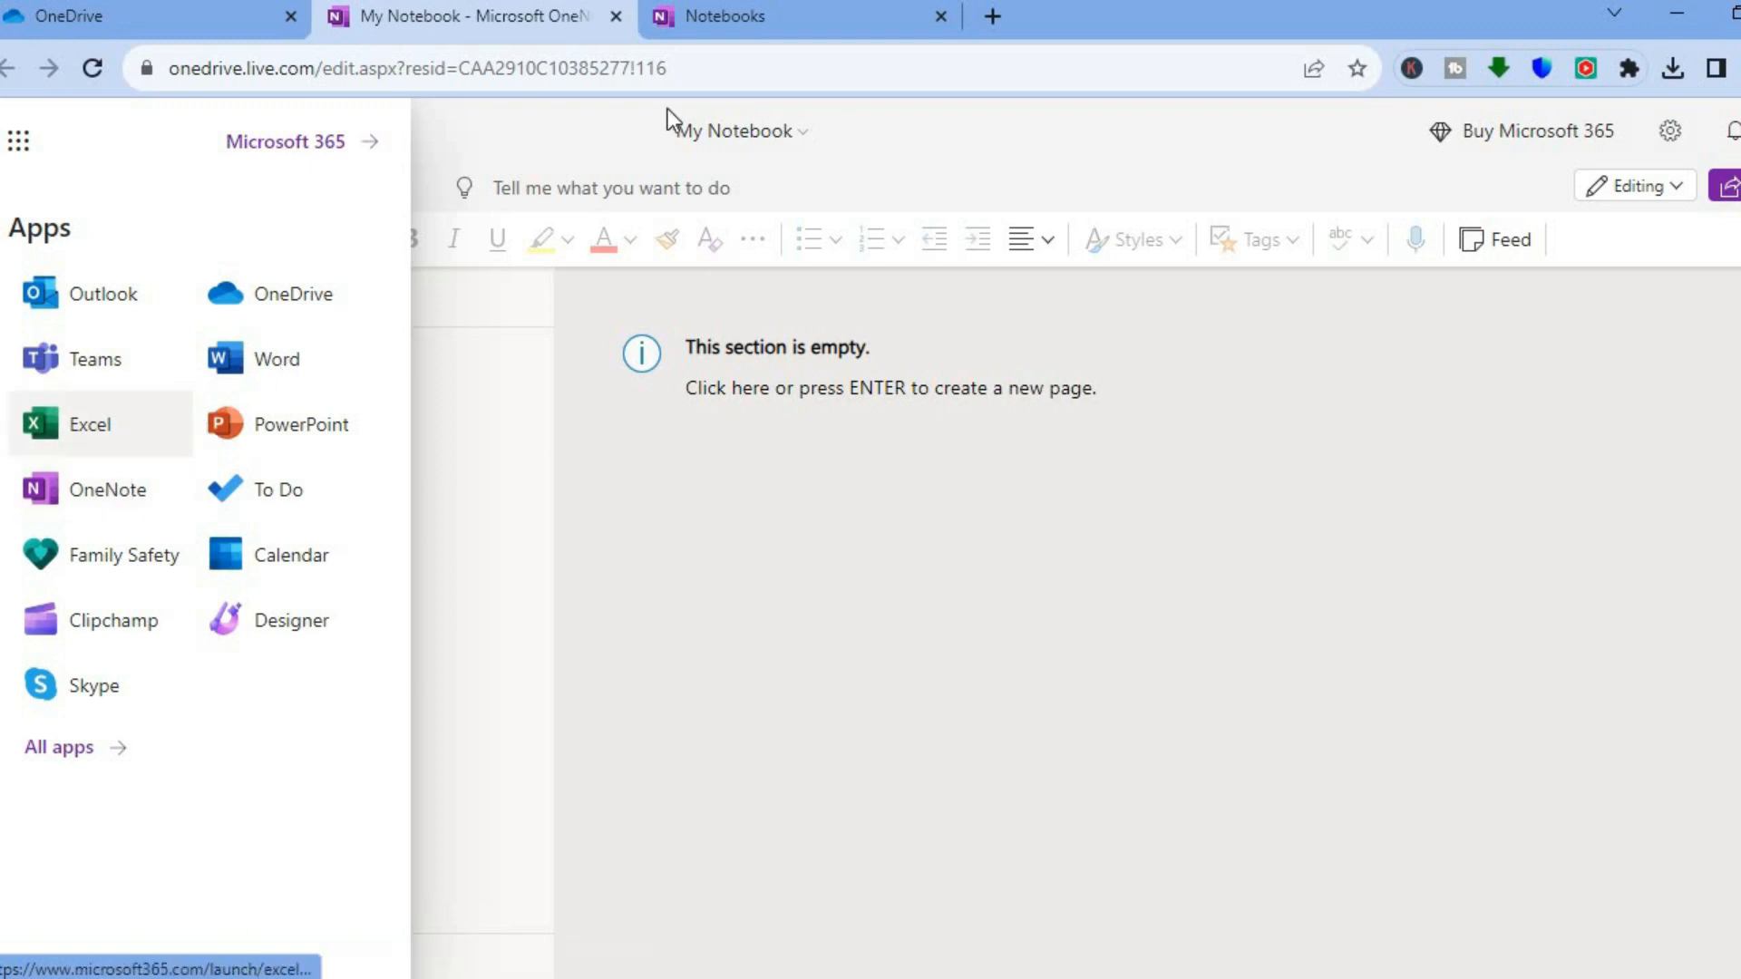
click(711, 34)
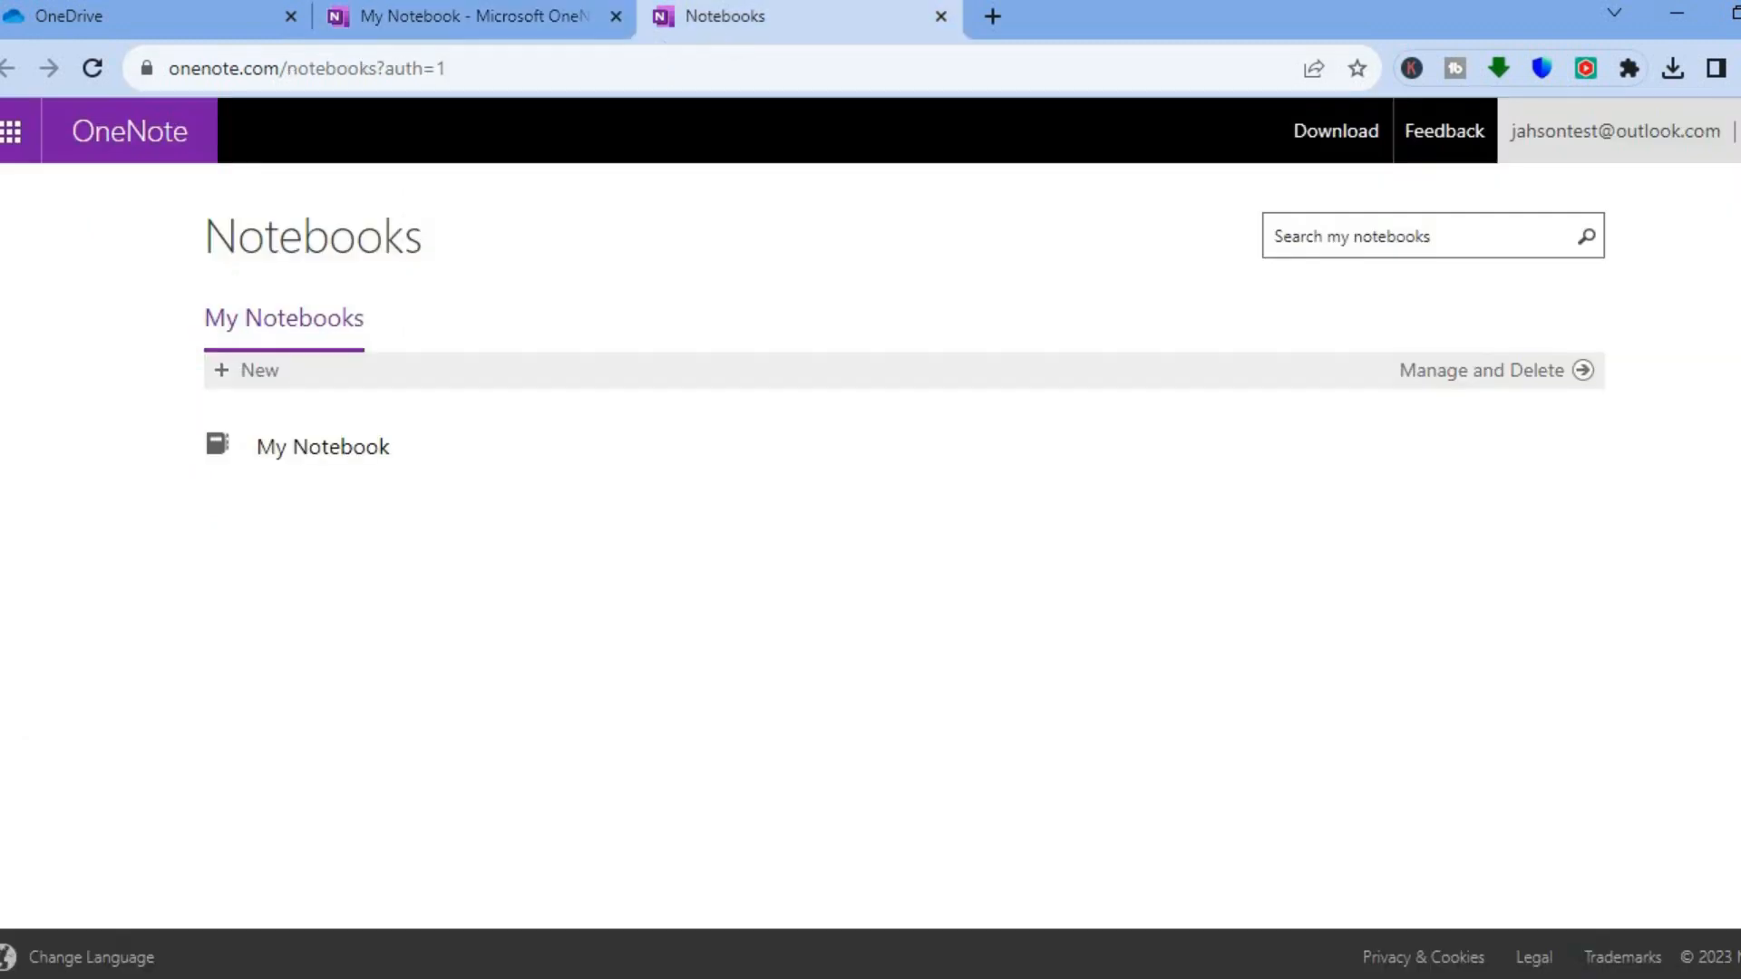
click(502, 18)
click(484, 129)
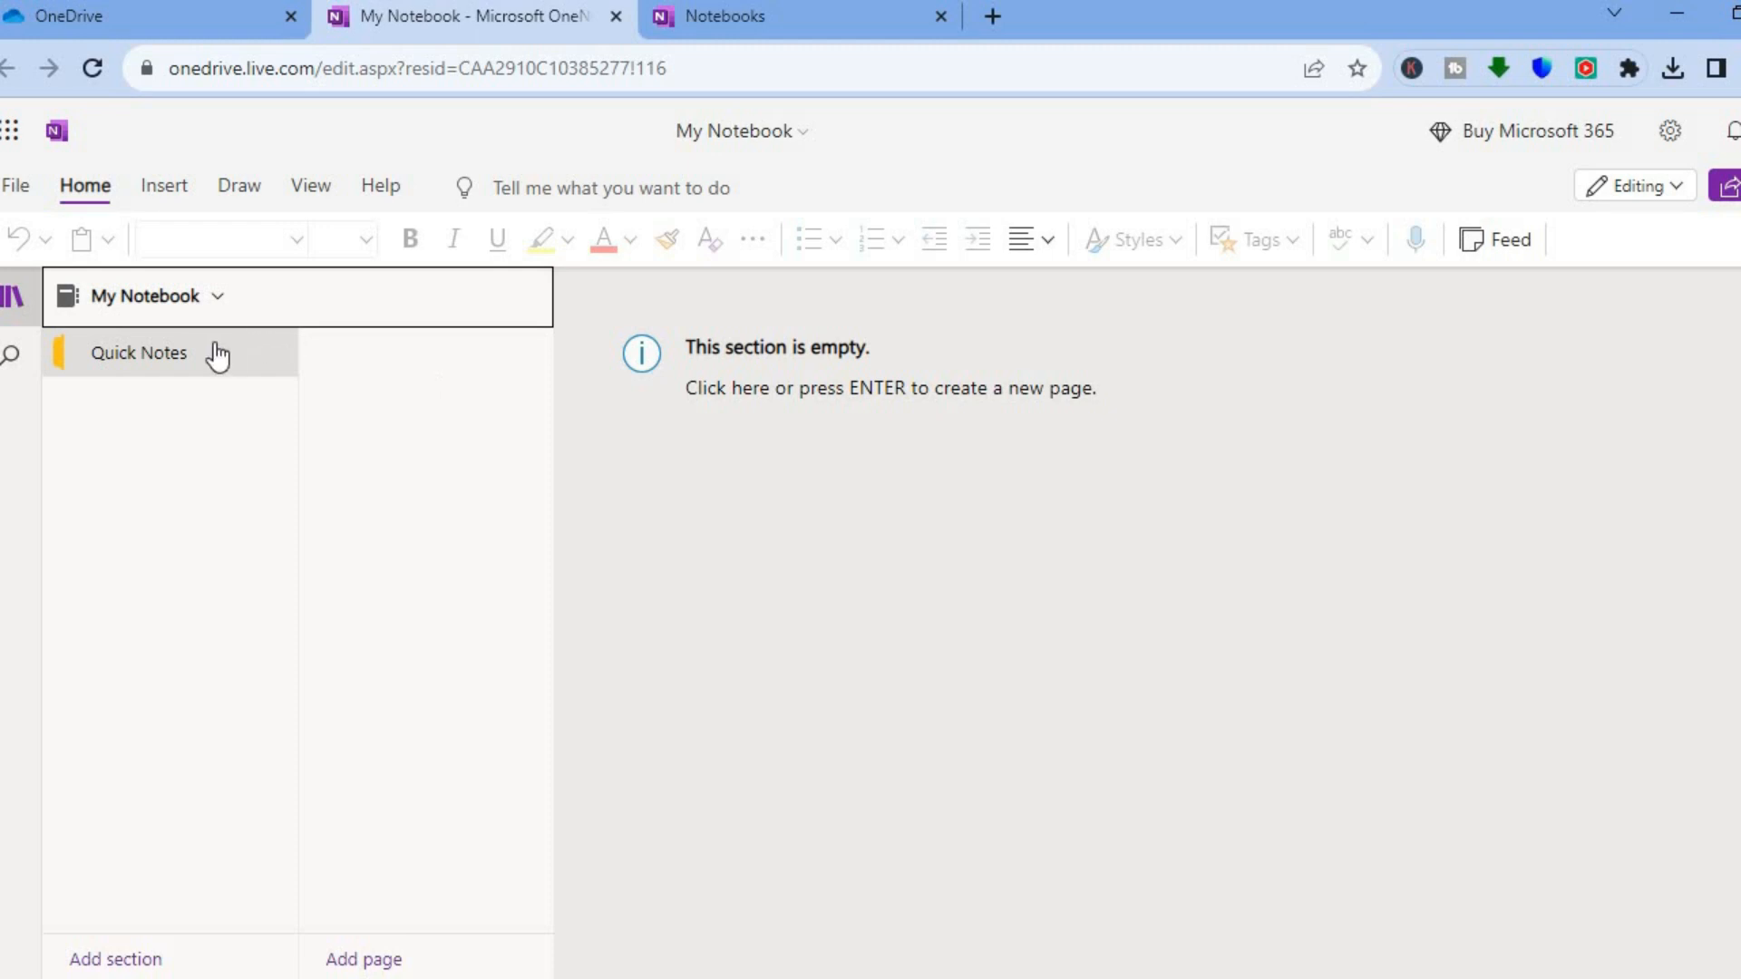
Create a new notebook named "first notes" and display it once it has loaded
click(201, 308)
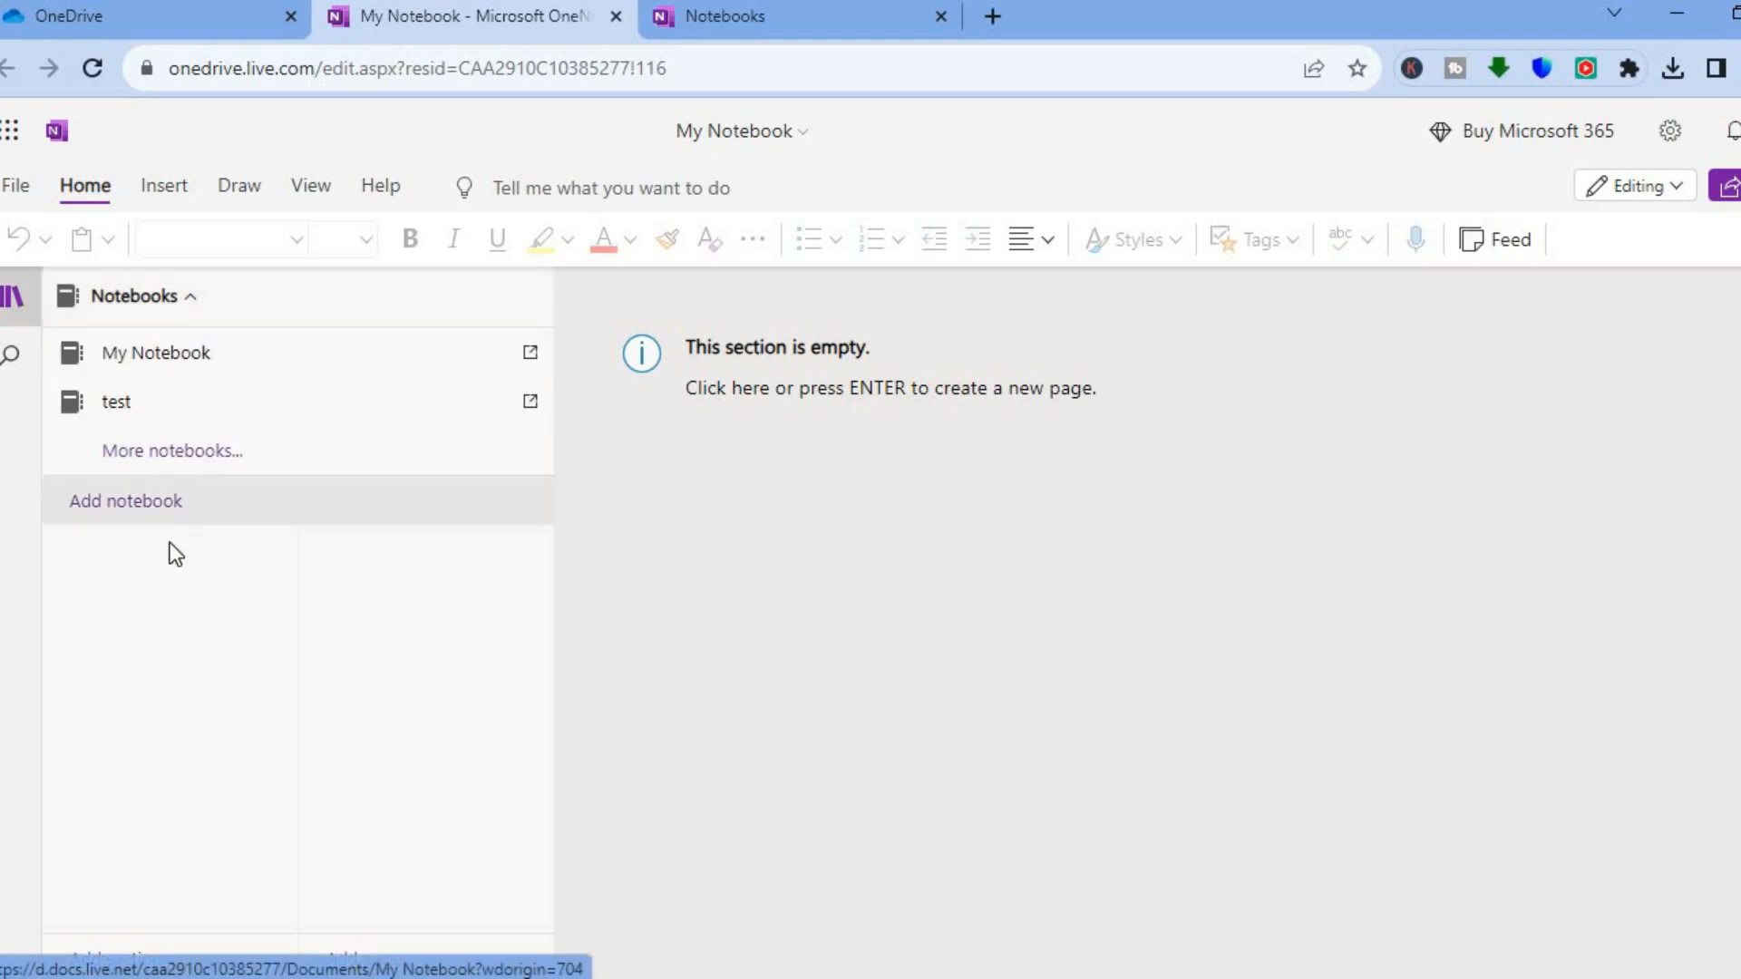
click(140, 512)
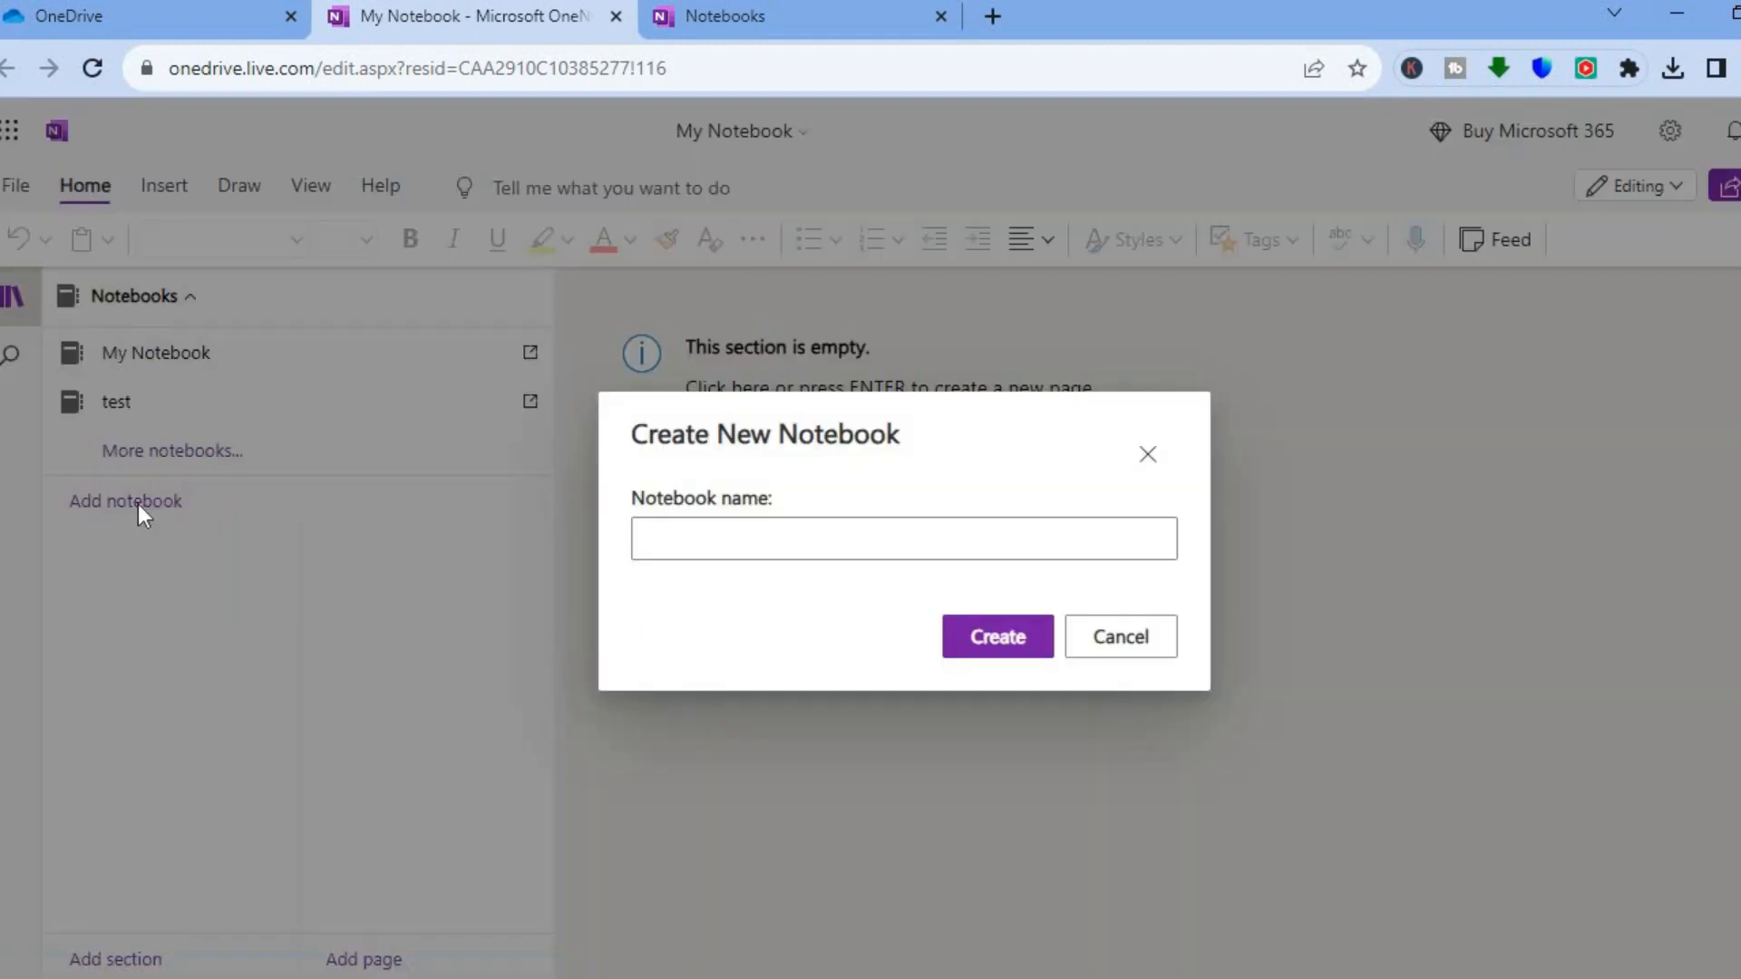
click(771, 541)
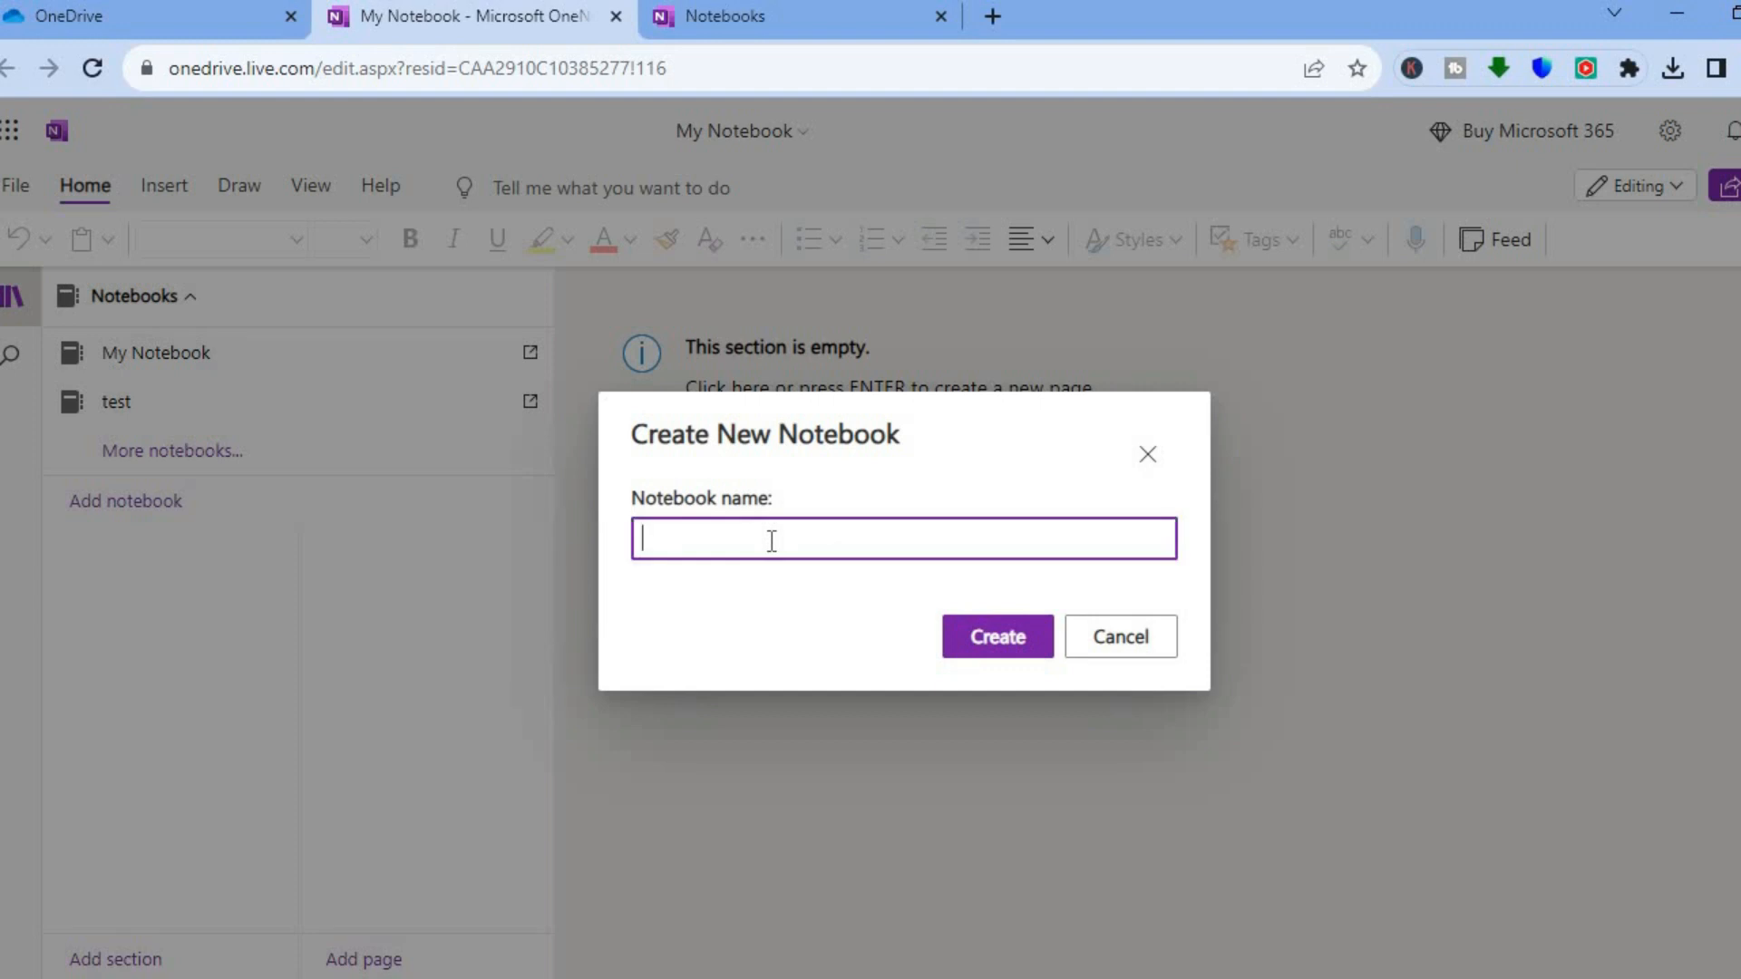
text(first notes)
click(1000, 651)
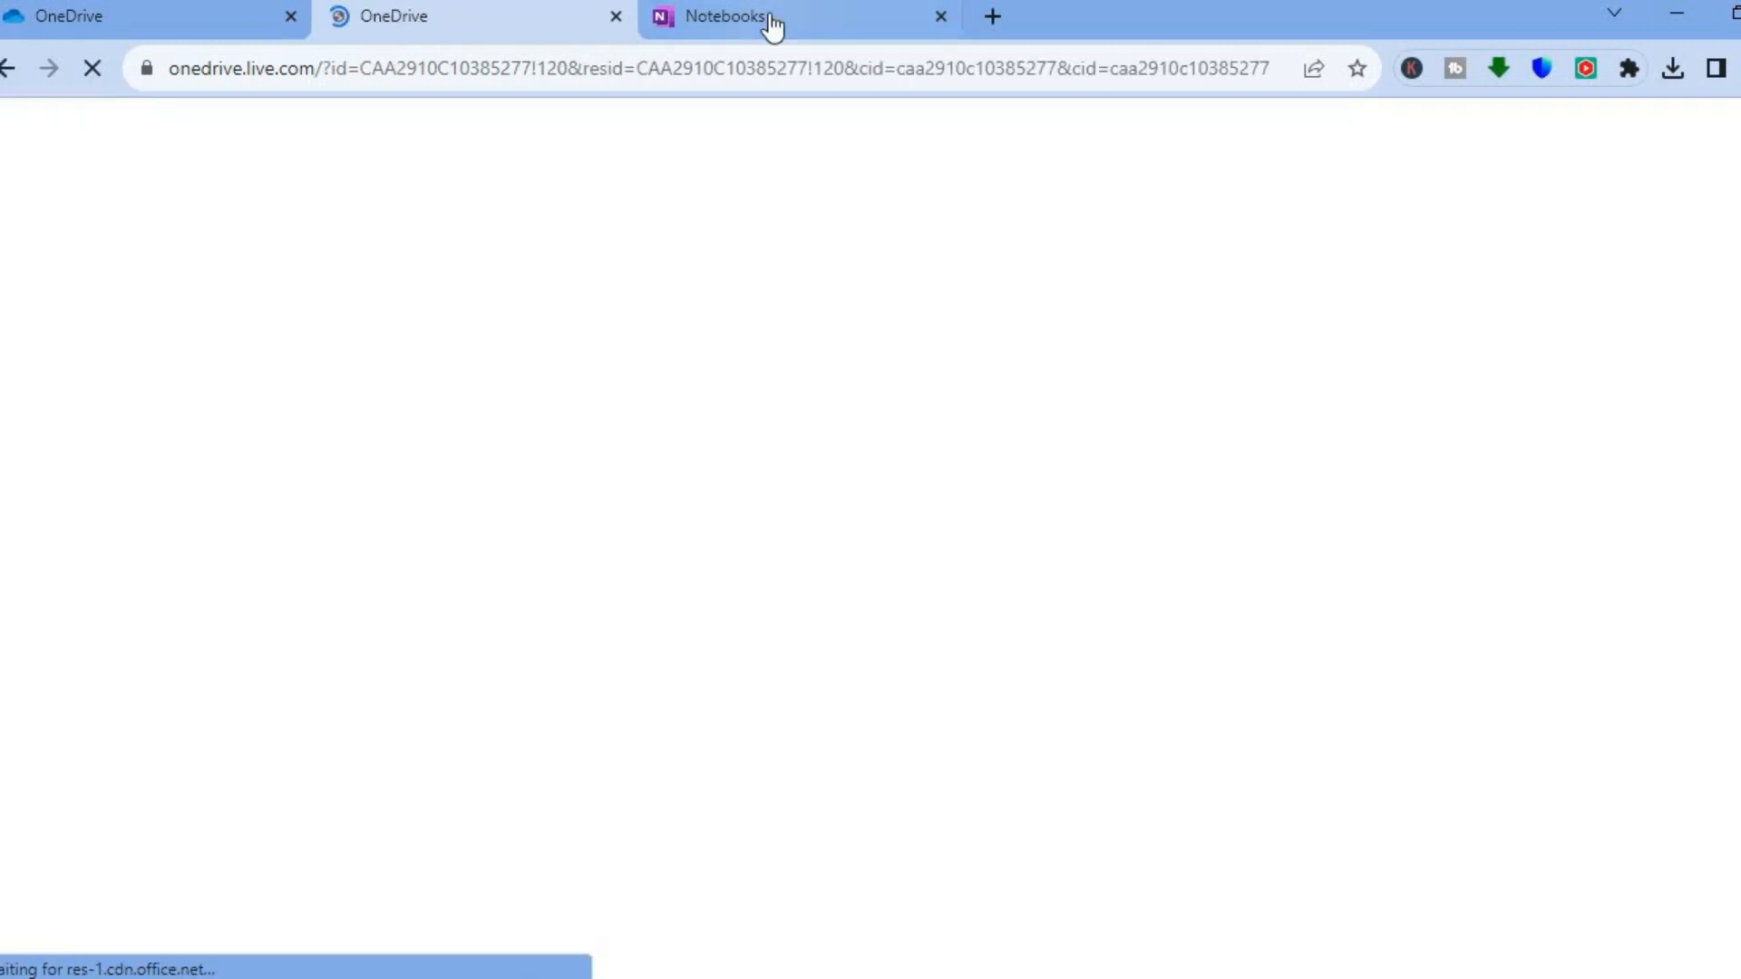
click(770, 22)
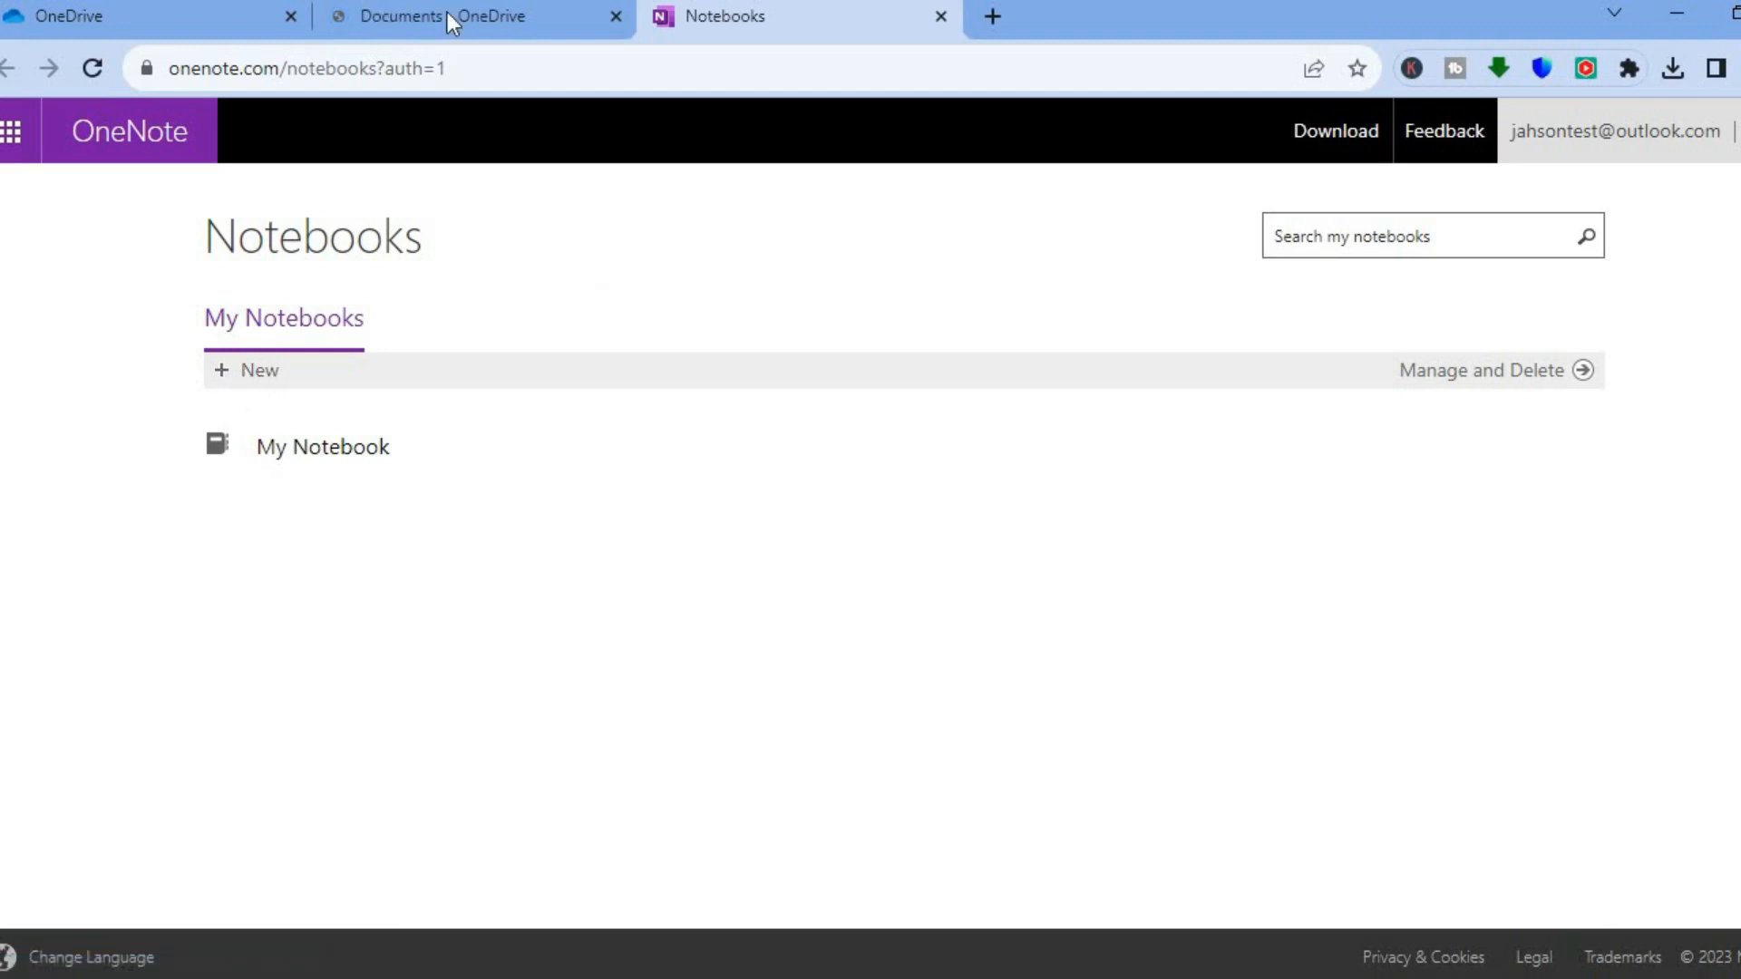
click(433, 20)
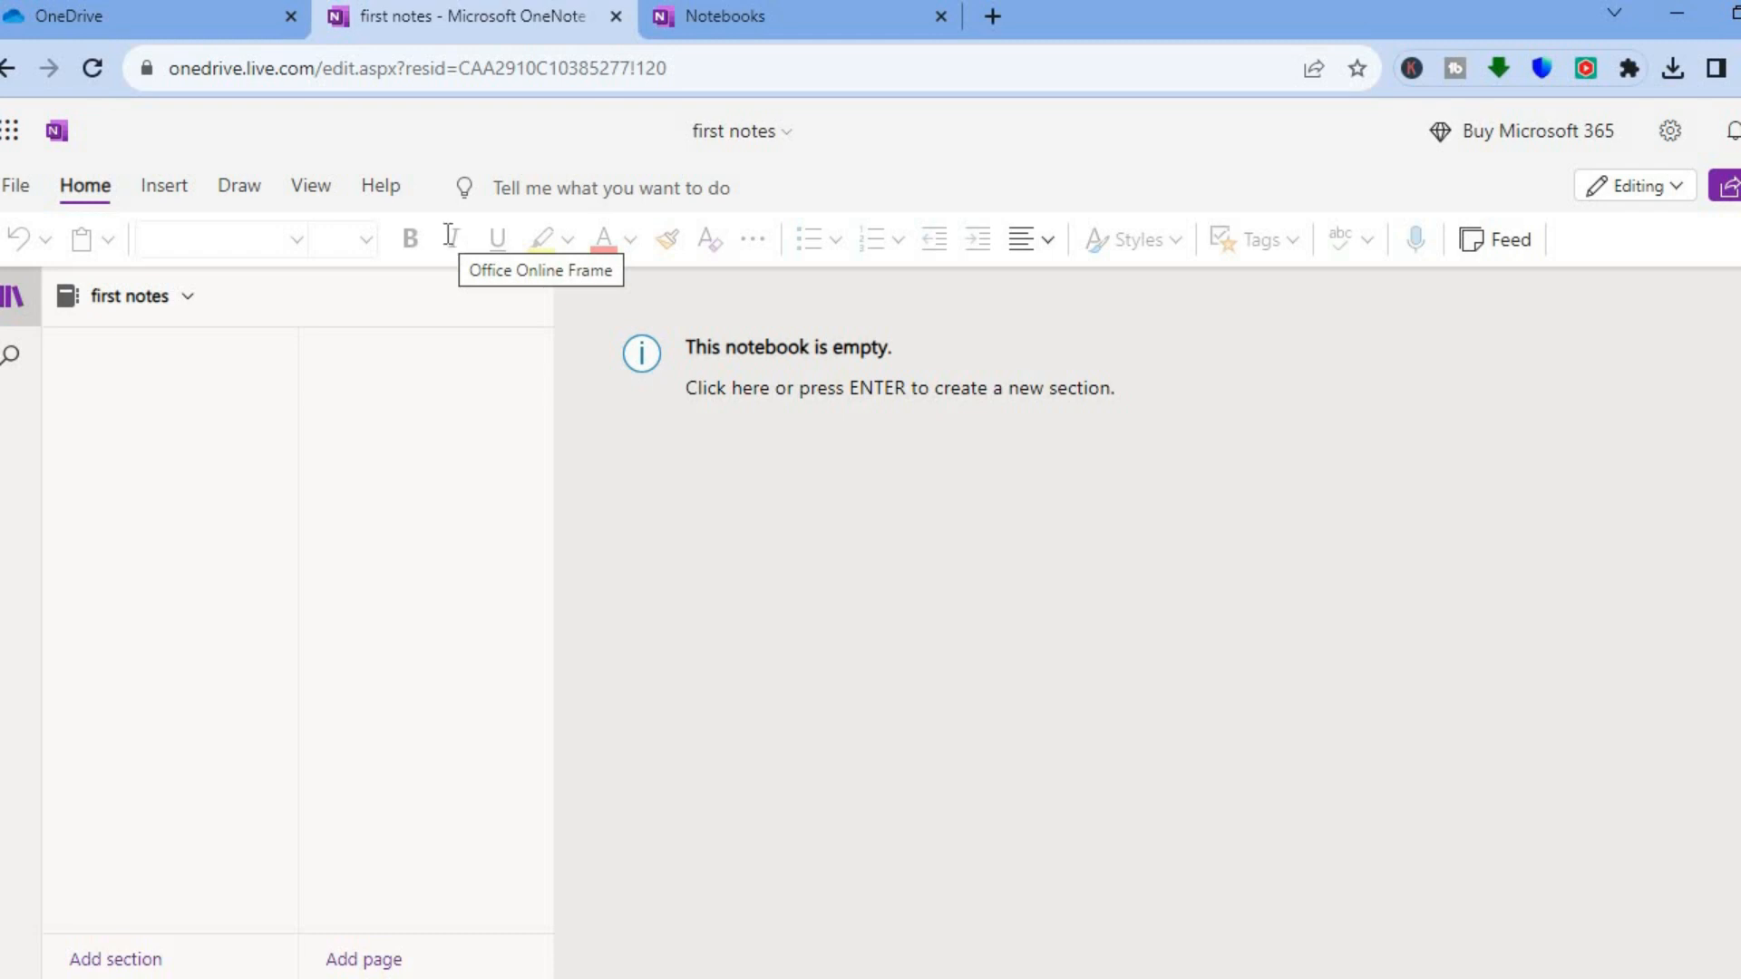
Add a section named "test" to the empty first notes notebook
click(181, 314)
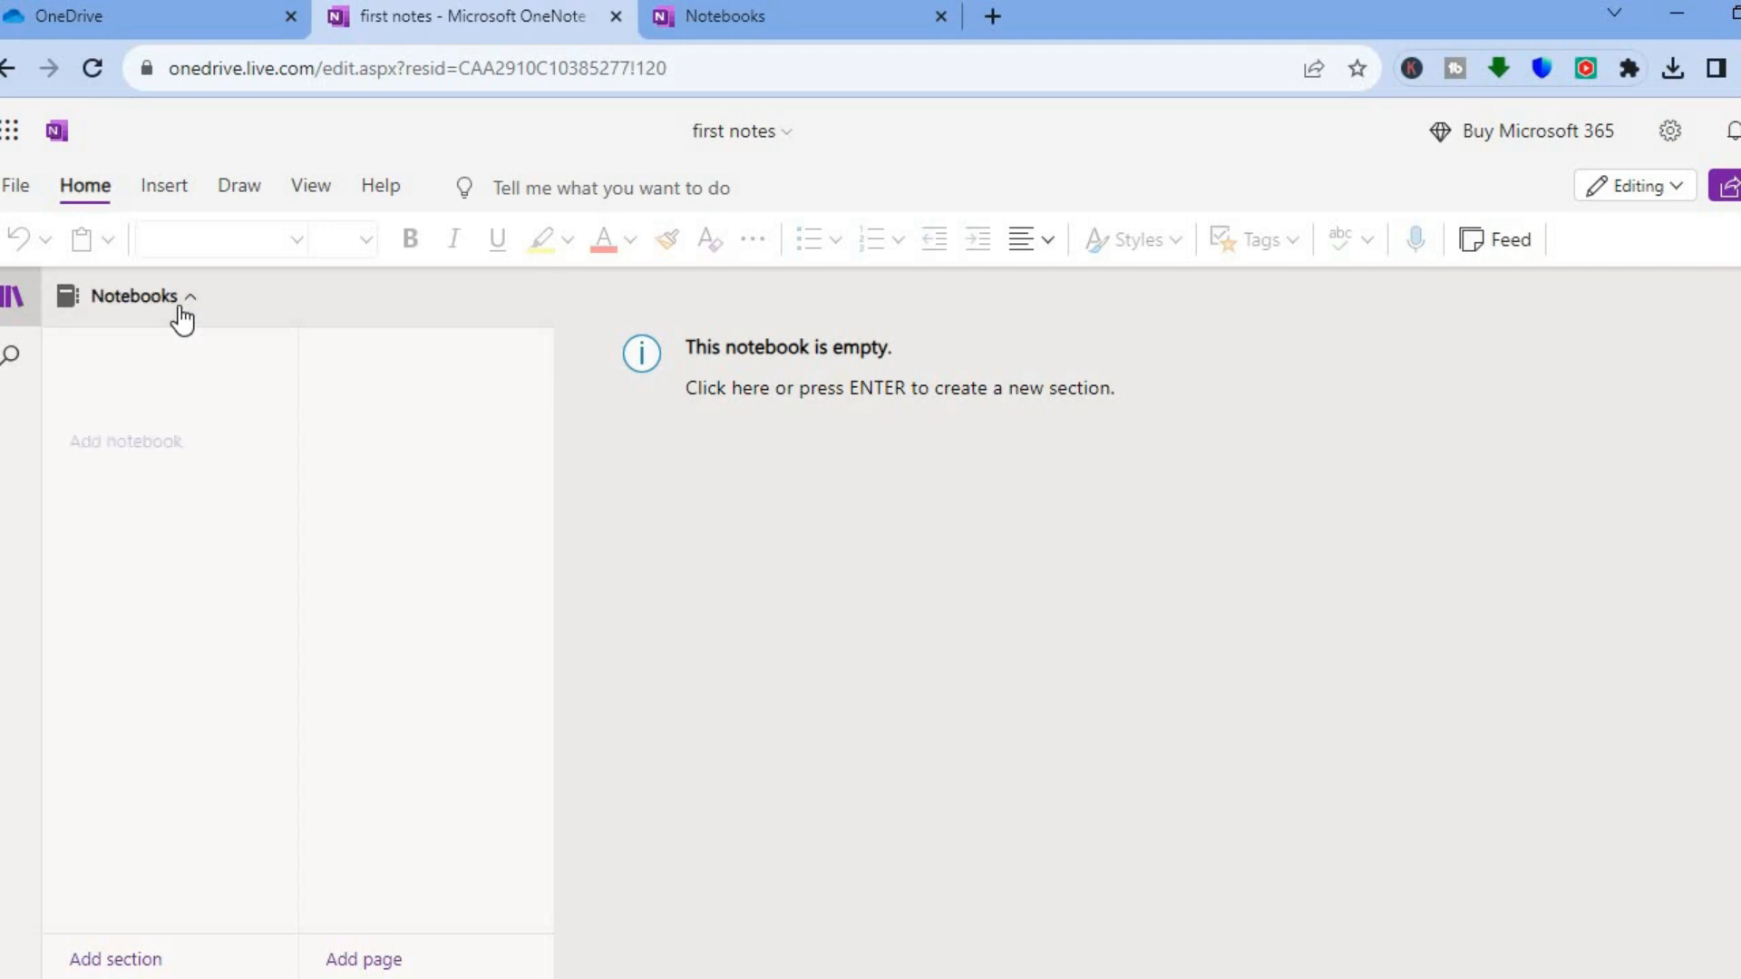
click(181, 313)
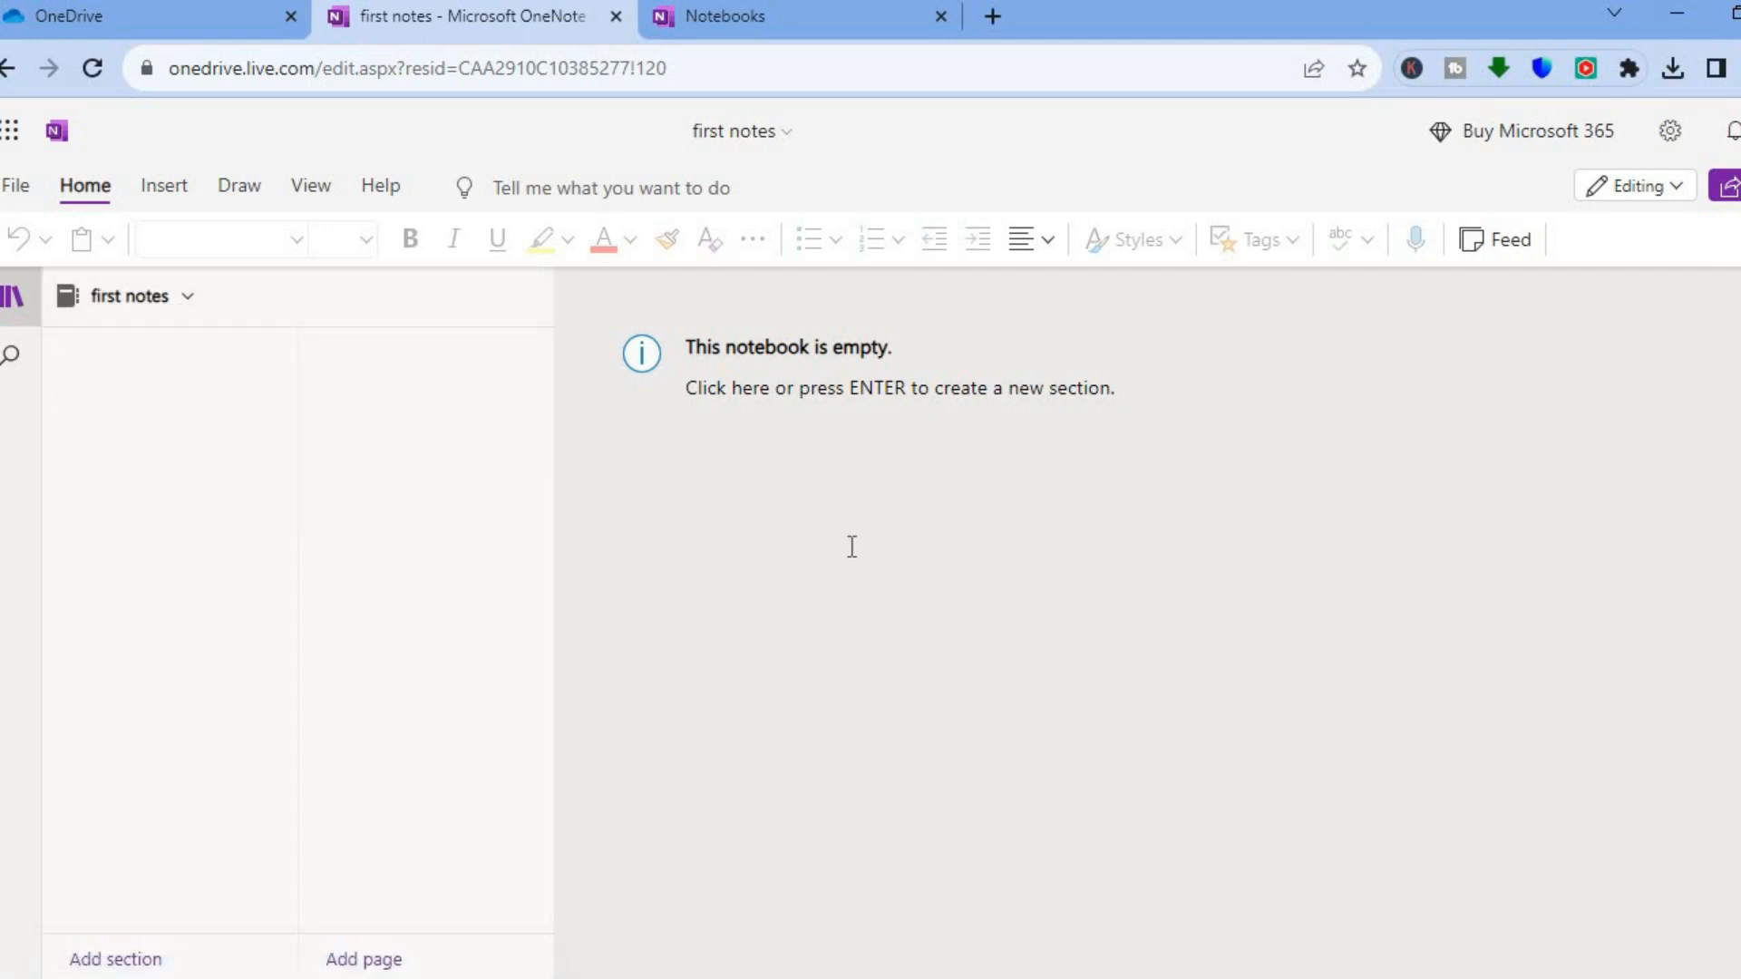
click(851, 546)
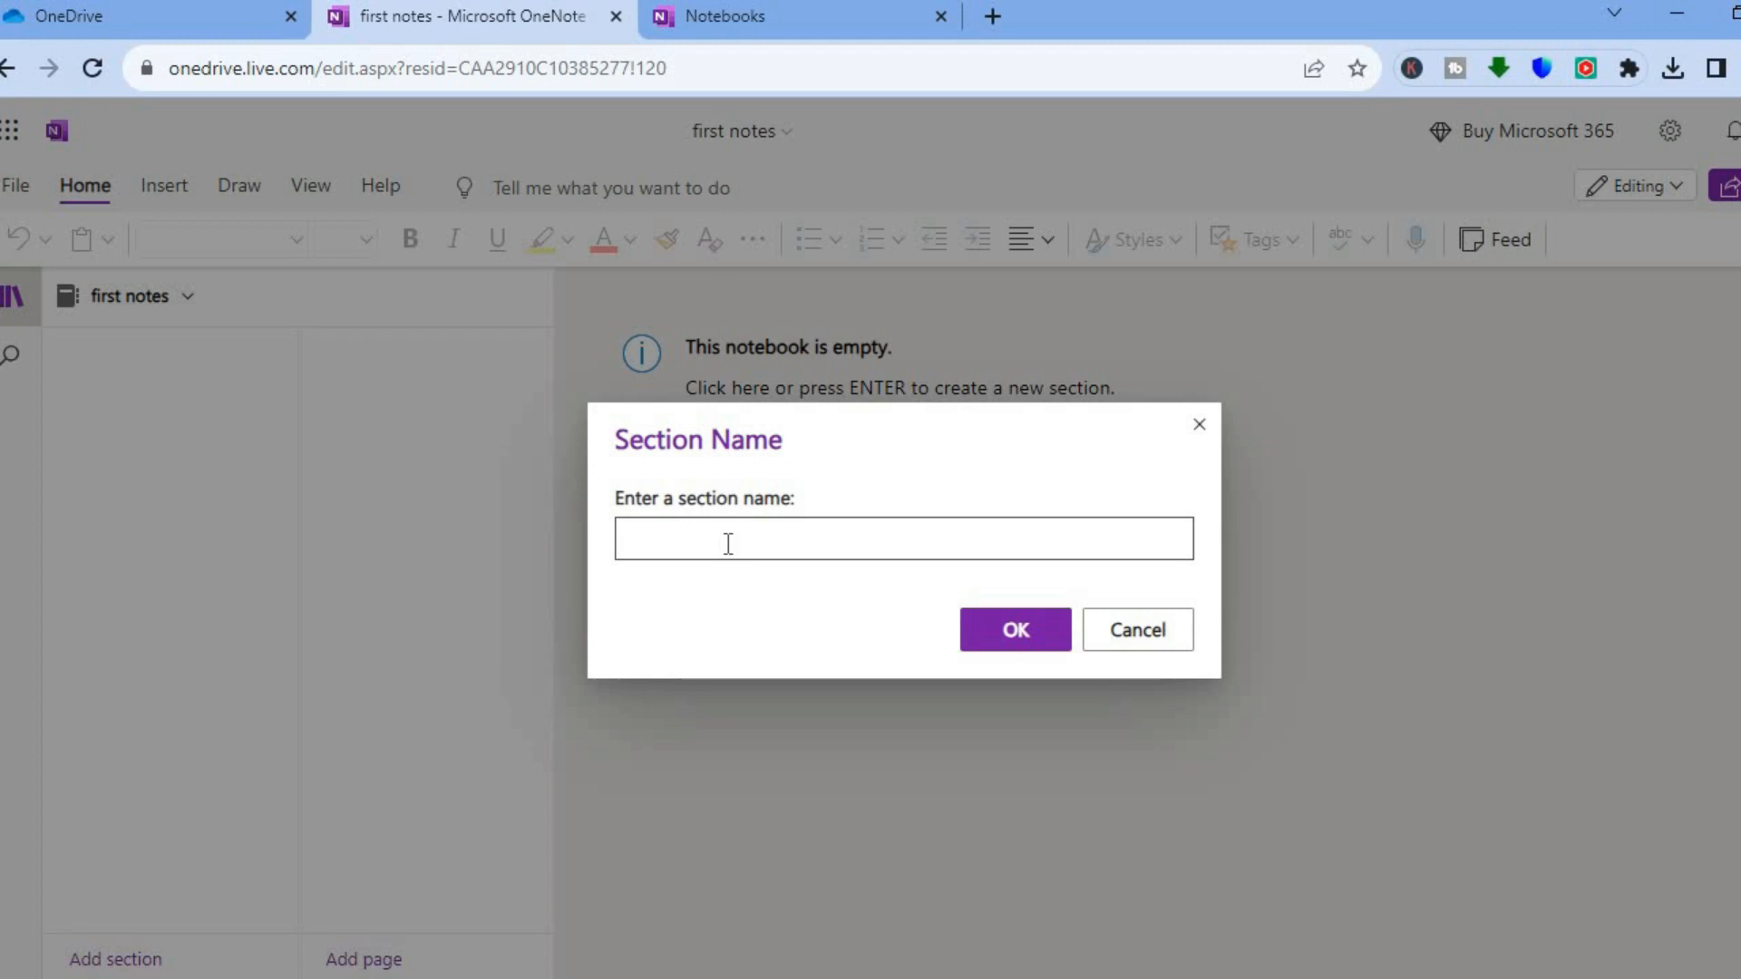
text(test)
click(997, 640)
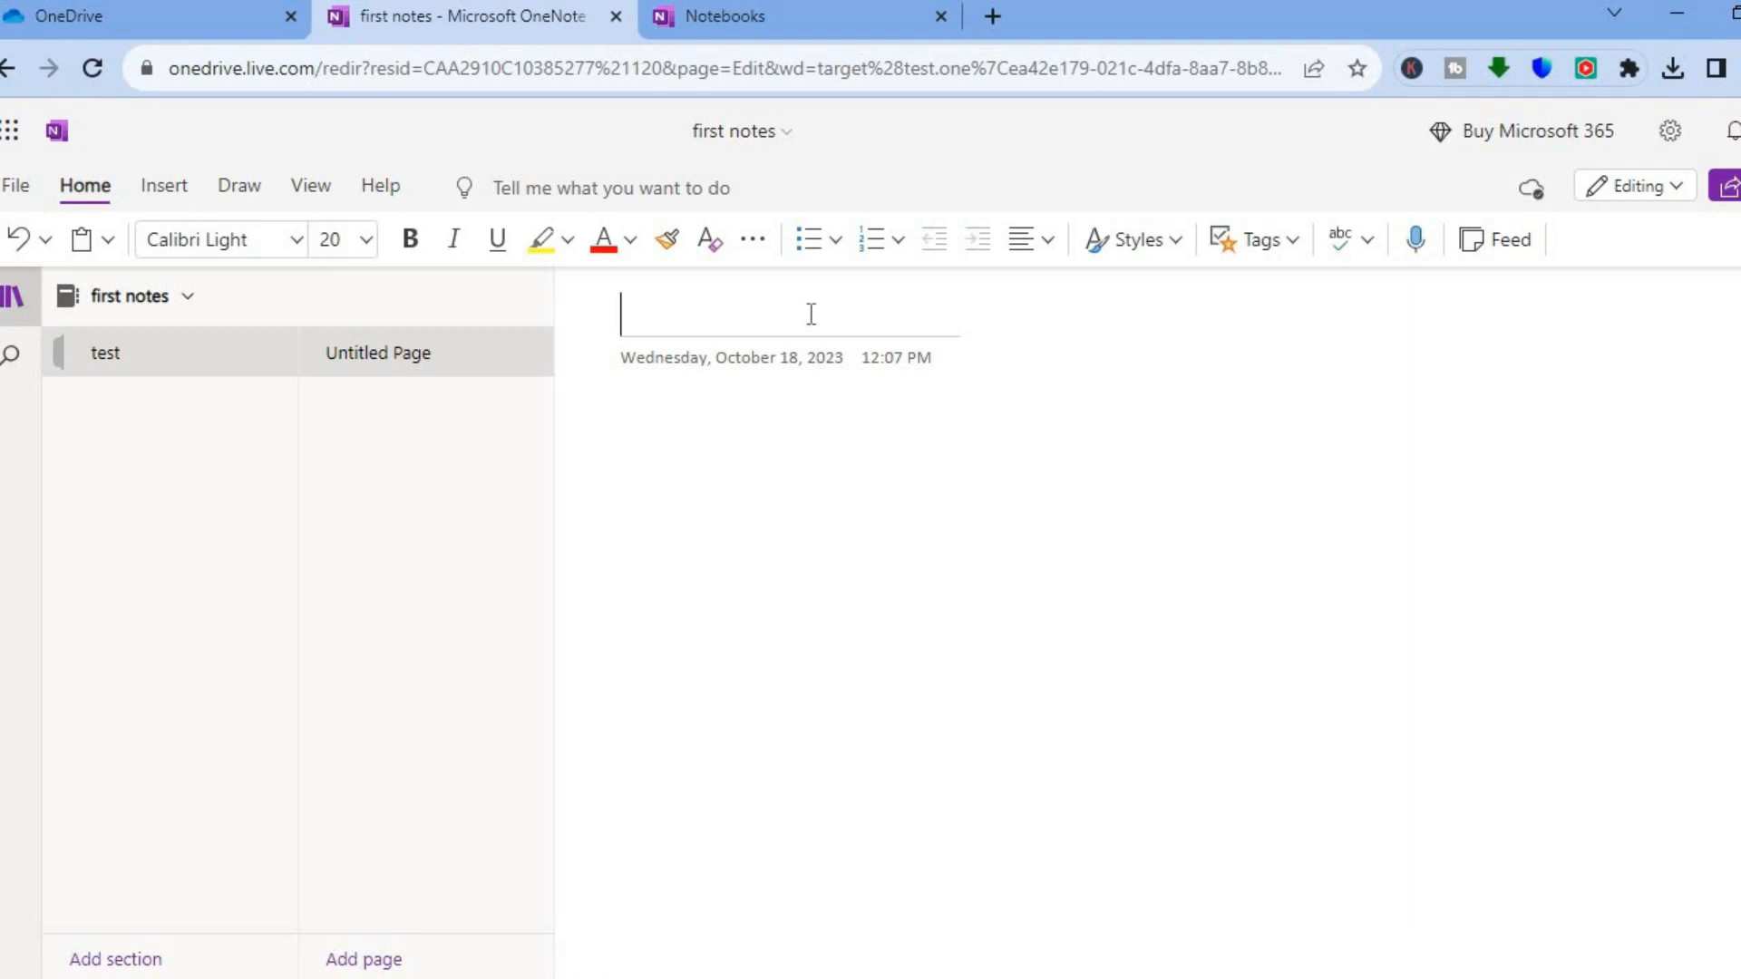
Title the untitled page "Youtube videos" and move on to the page body
text(youtu)
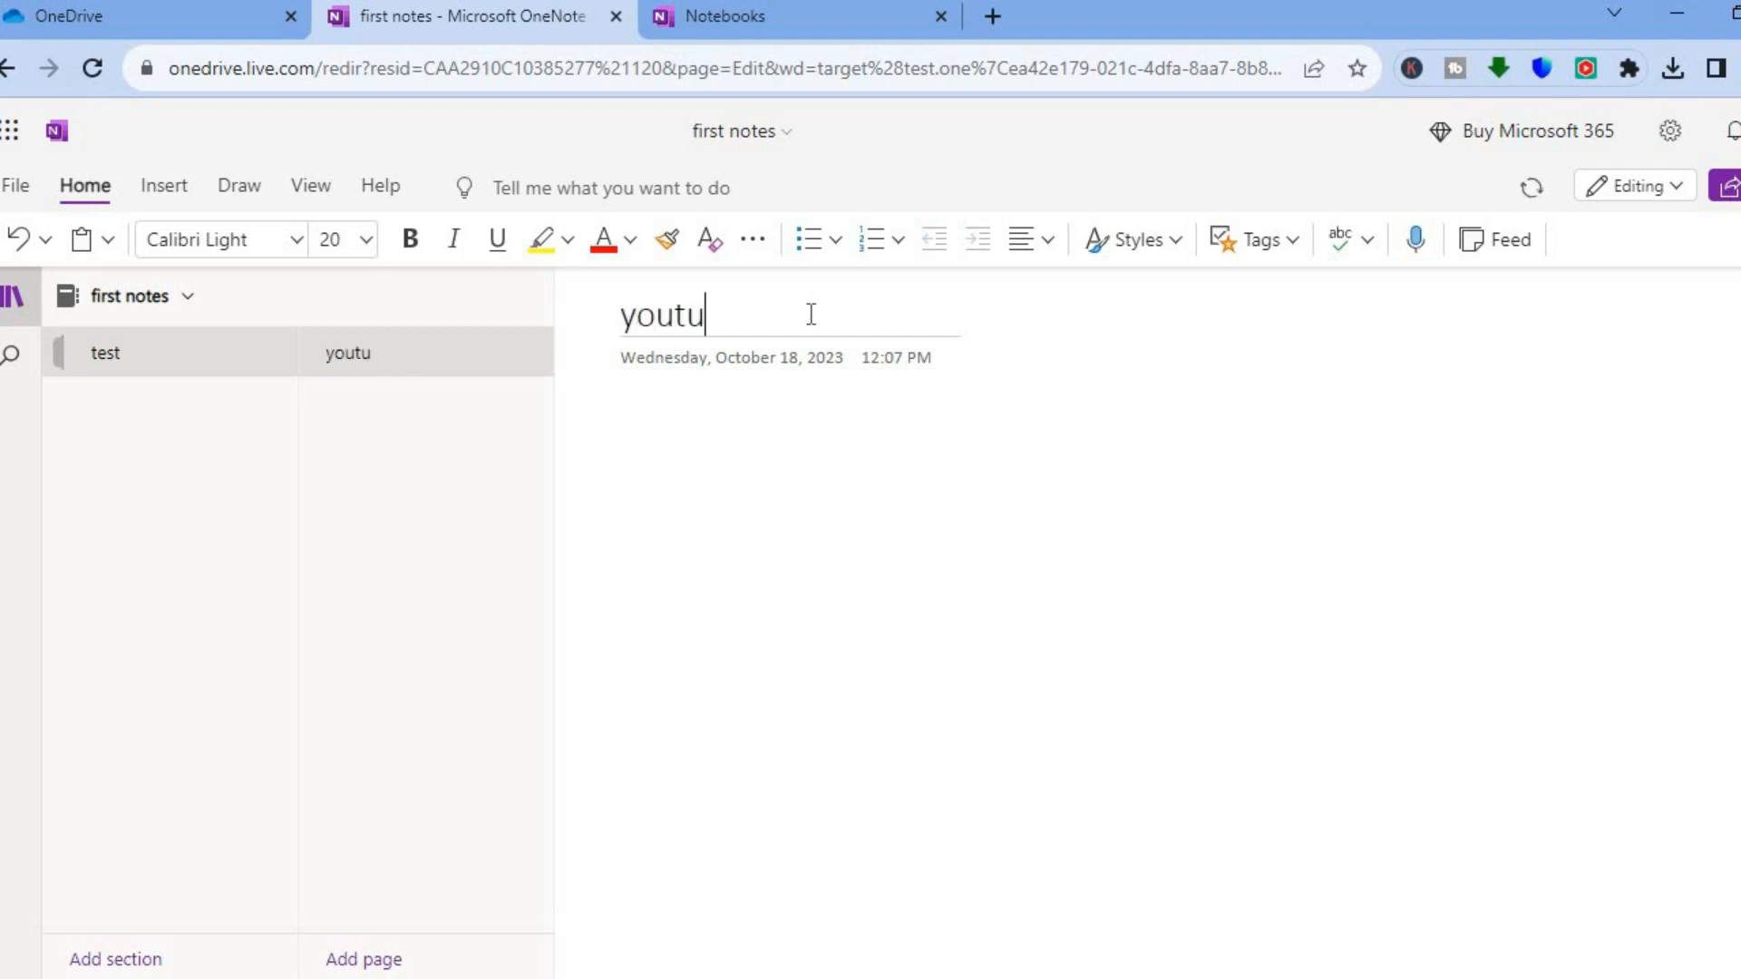
text(be vi)
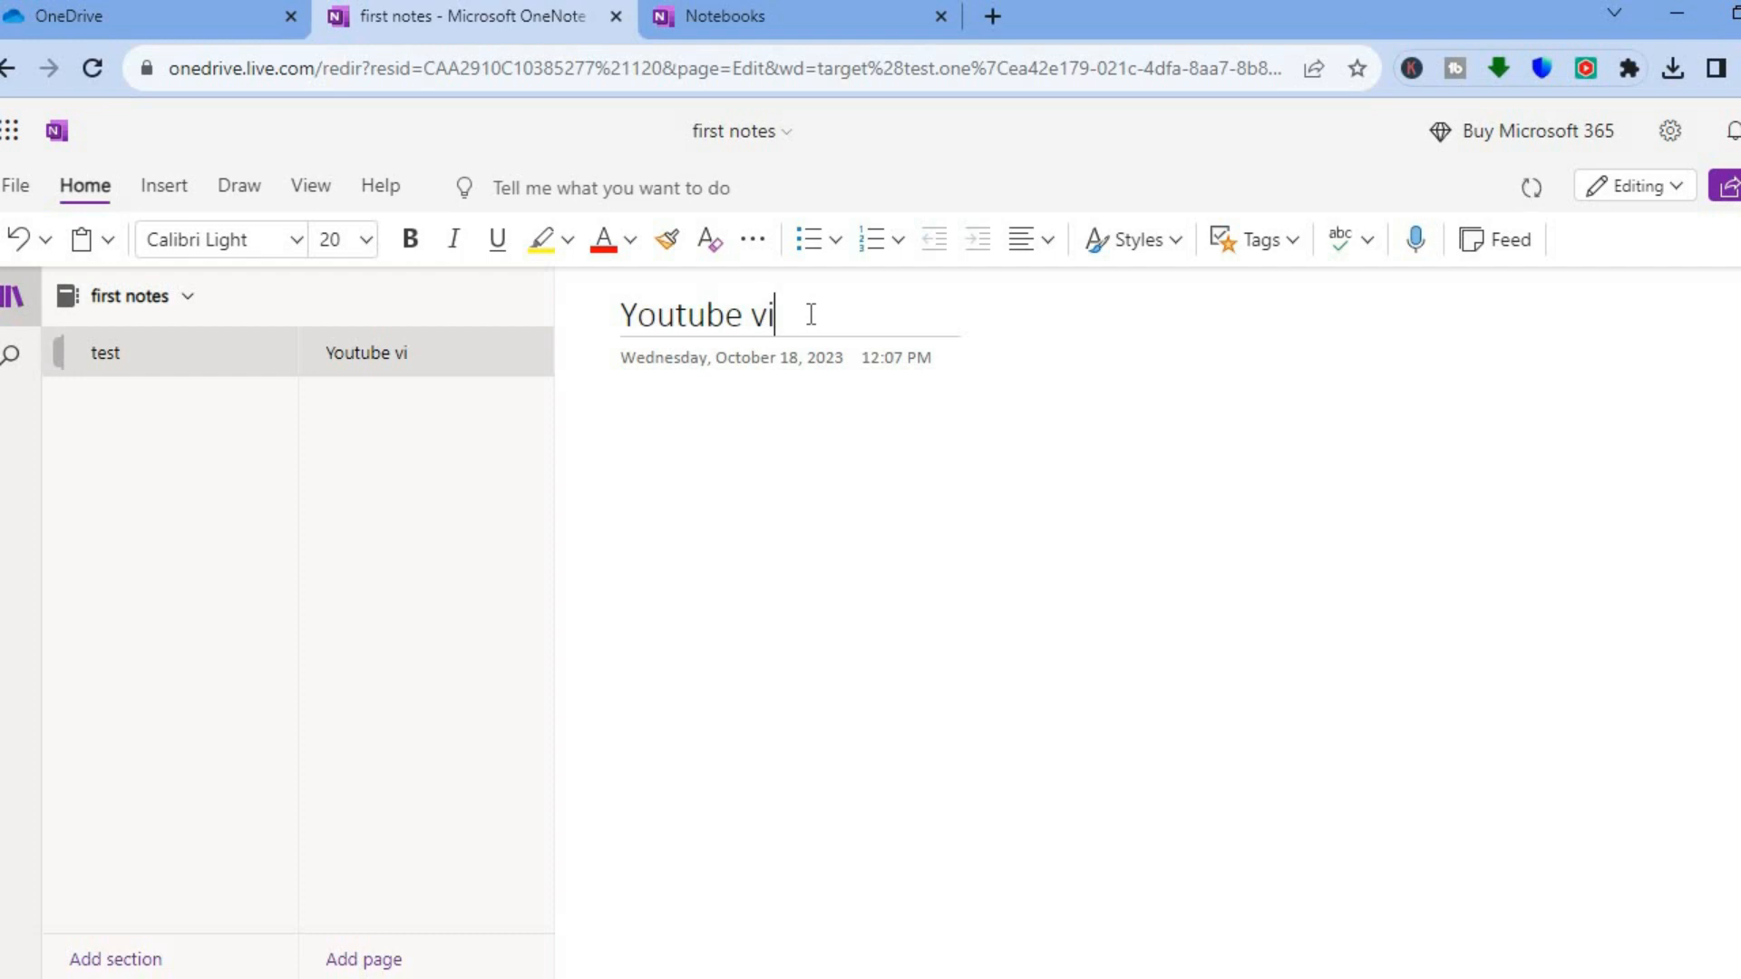
text(deos)
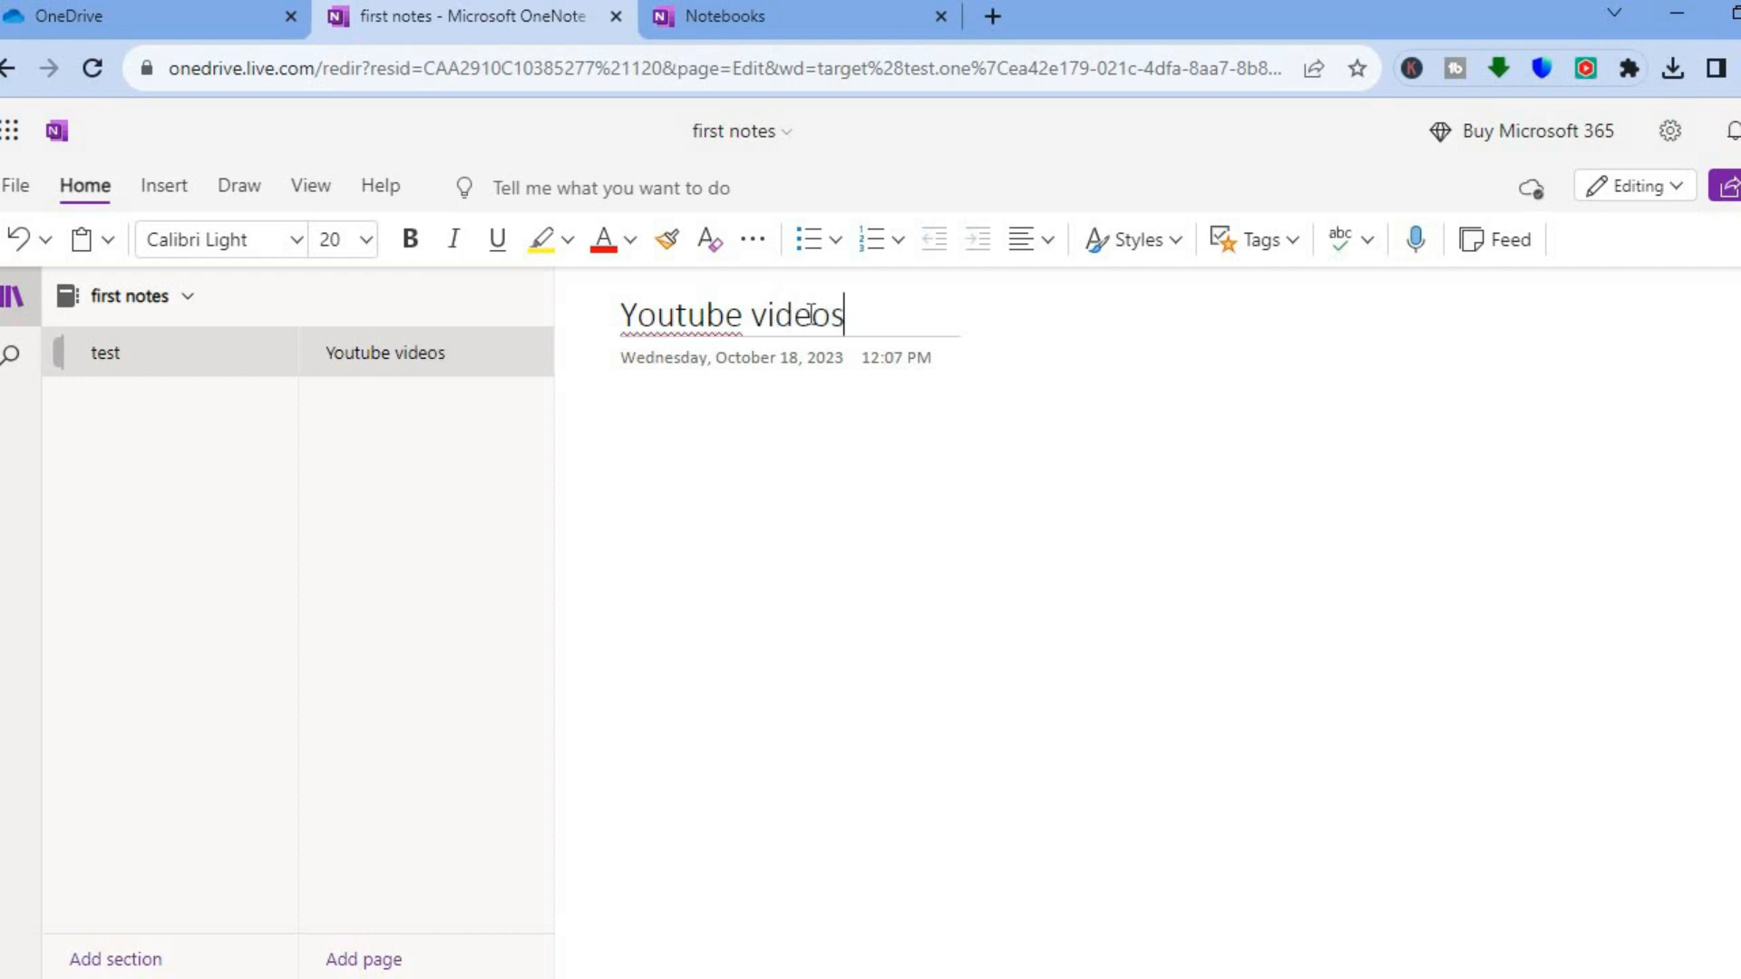
key(Return)
Insert a table with three columns and four rows in the page body and place the cursor below it
click(174, 194)
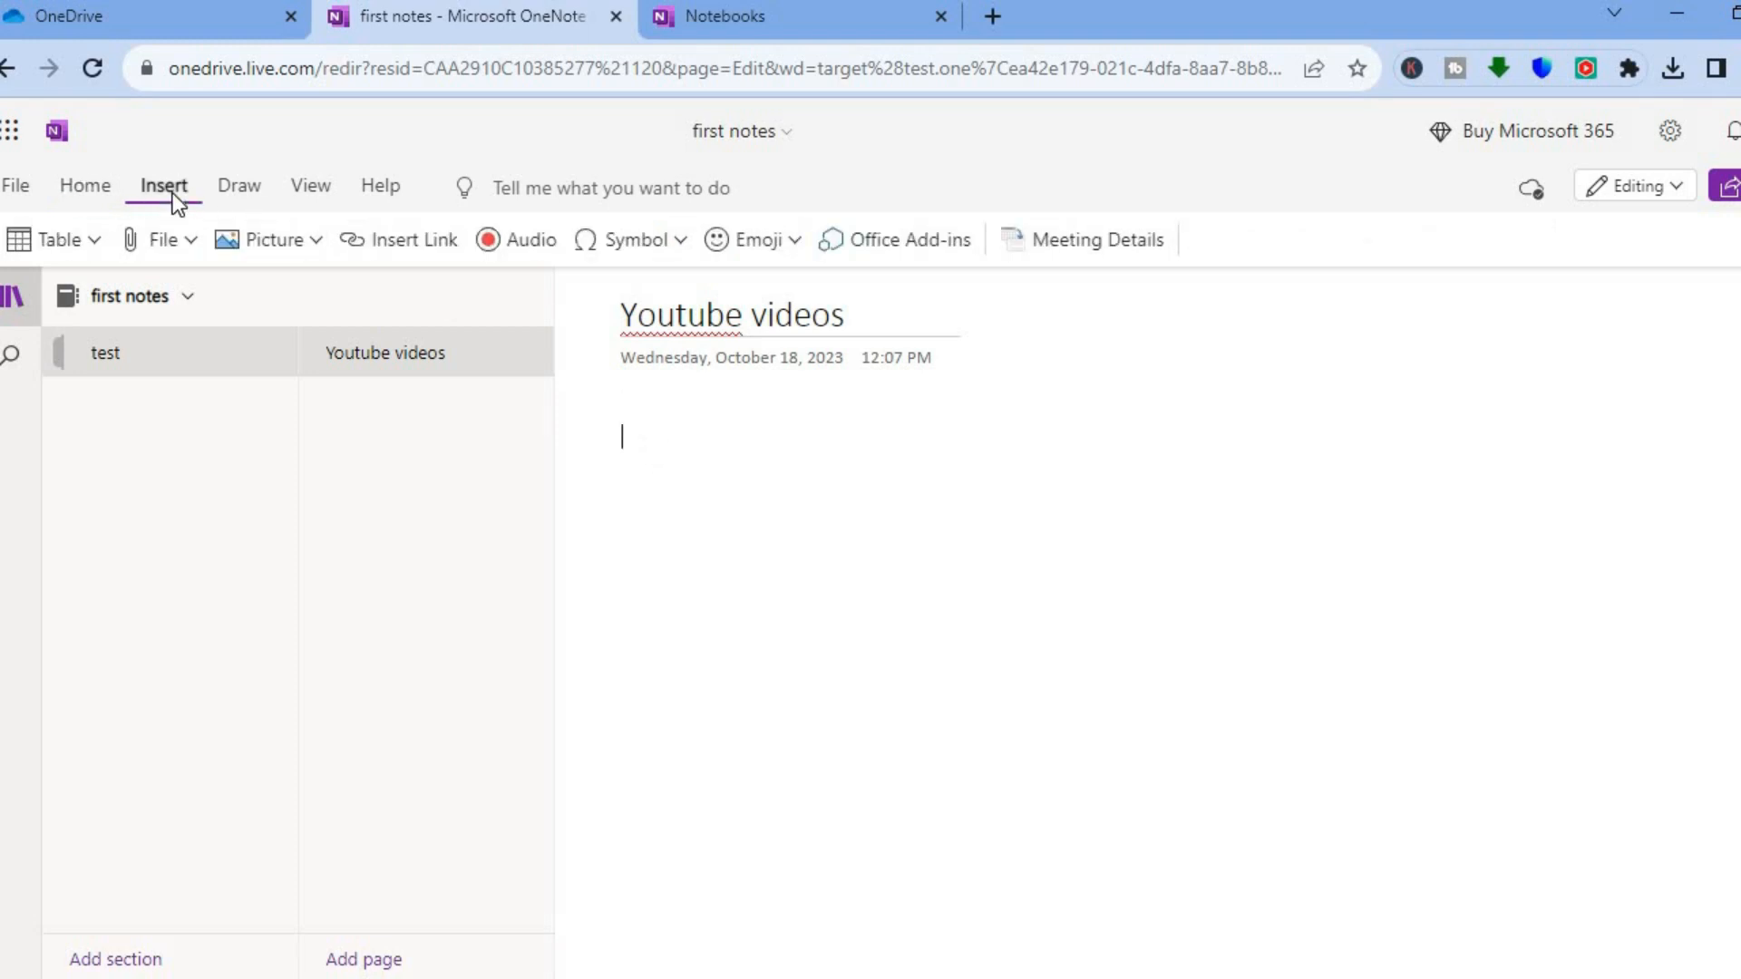
click(297, 247)
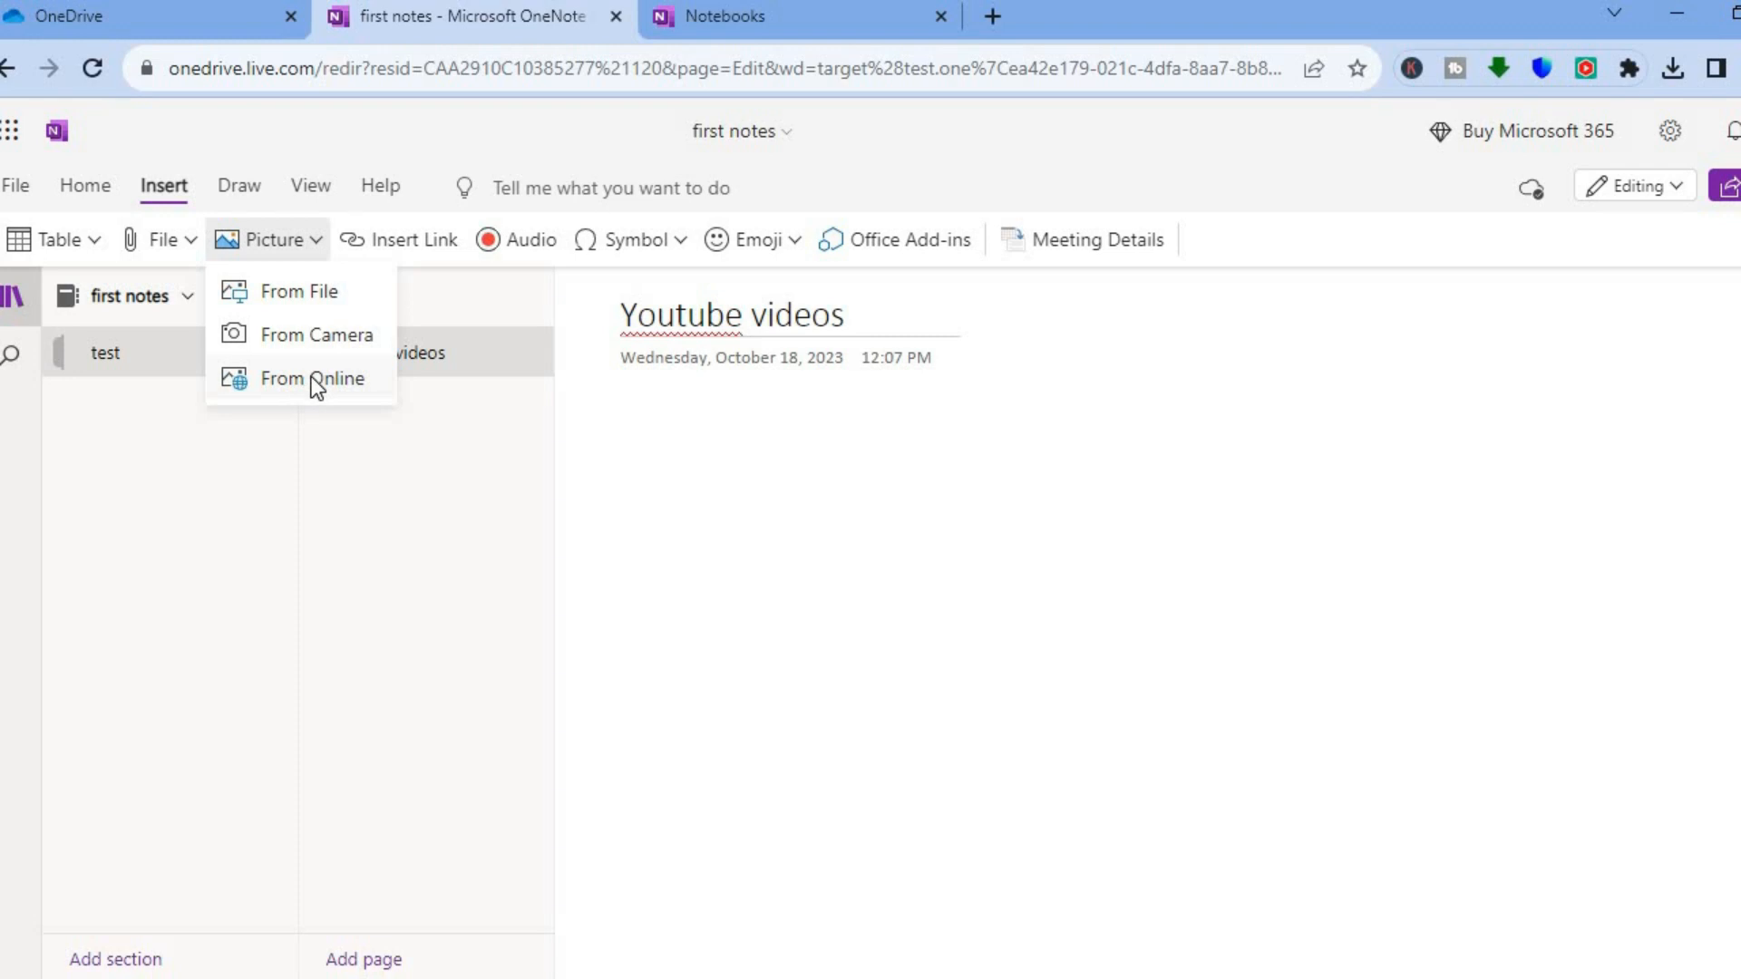
click(172, 243)
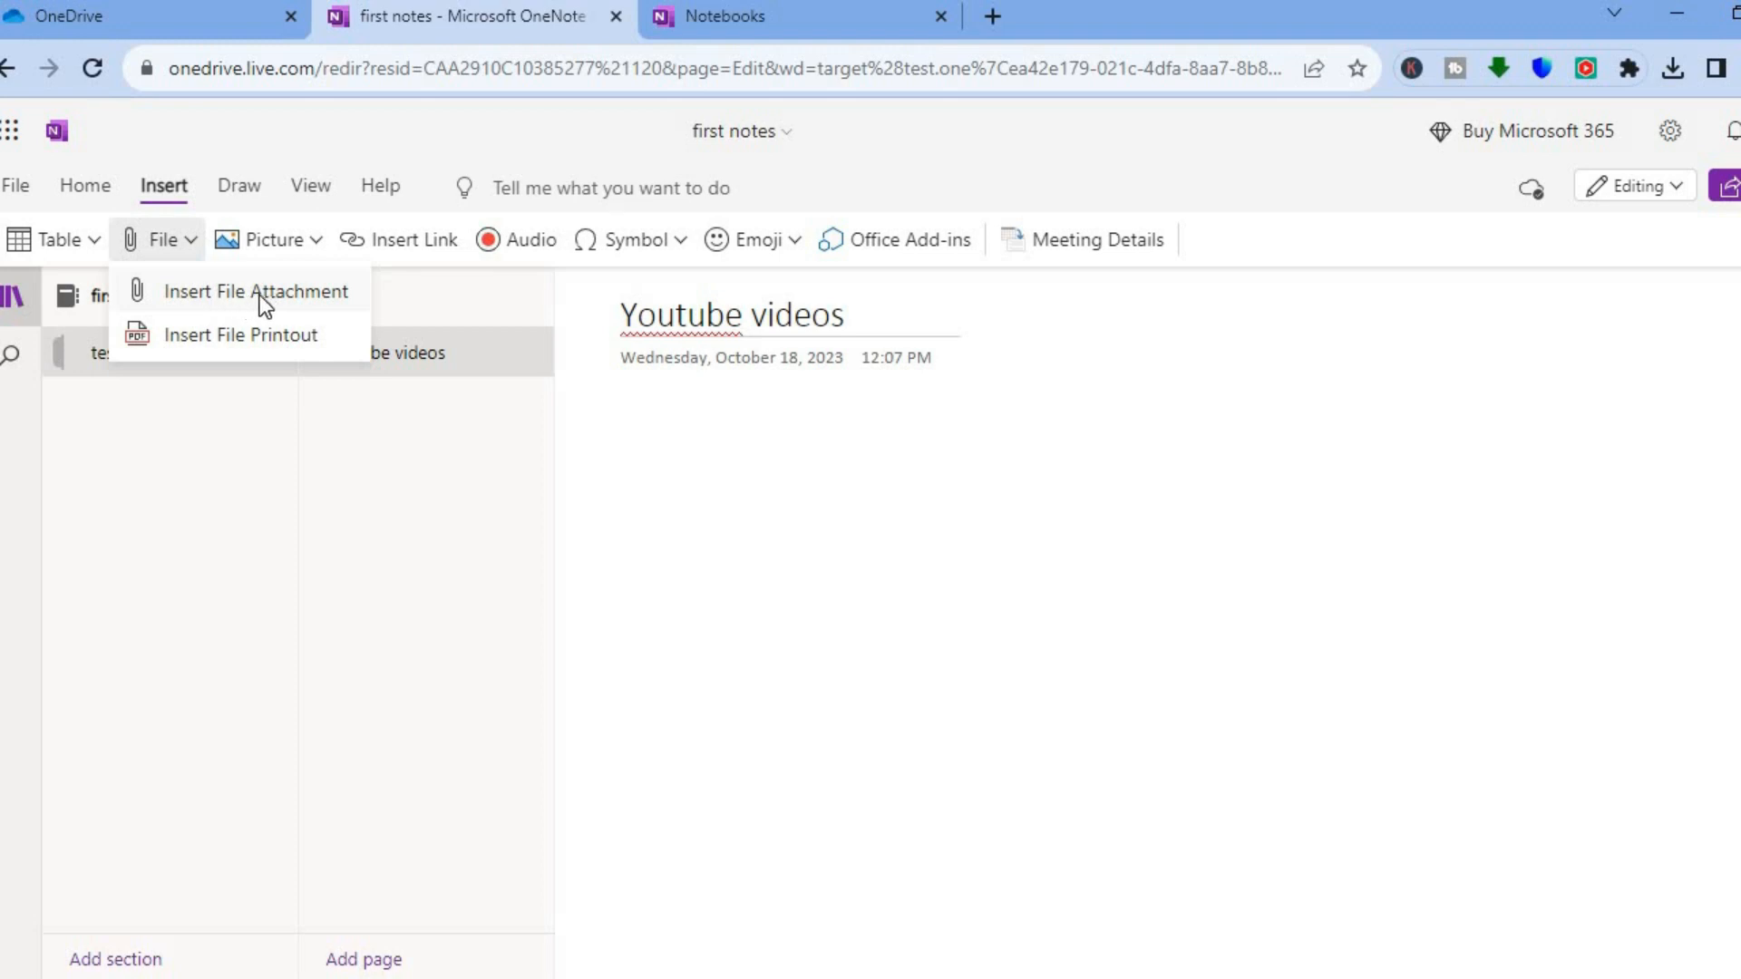
click(86, 247)
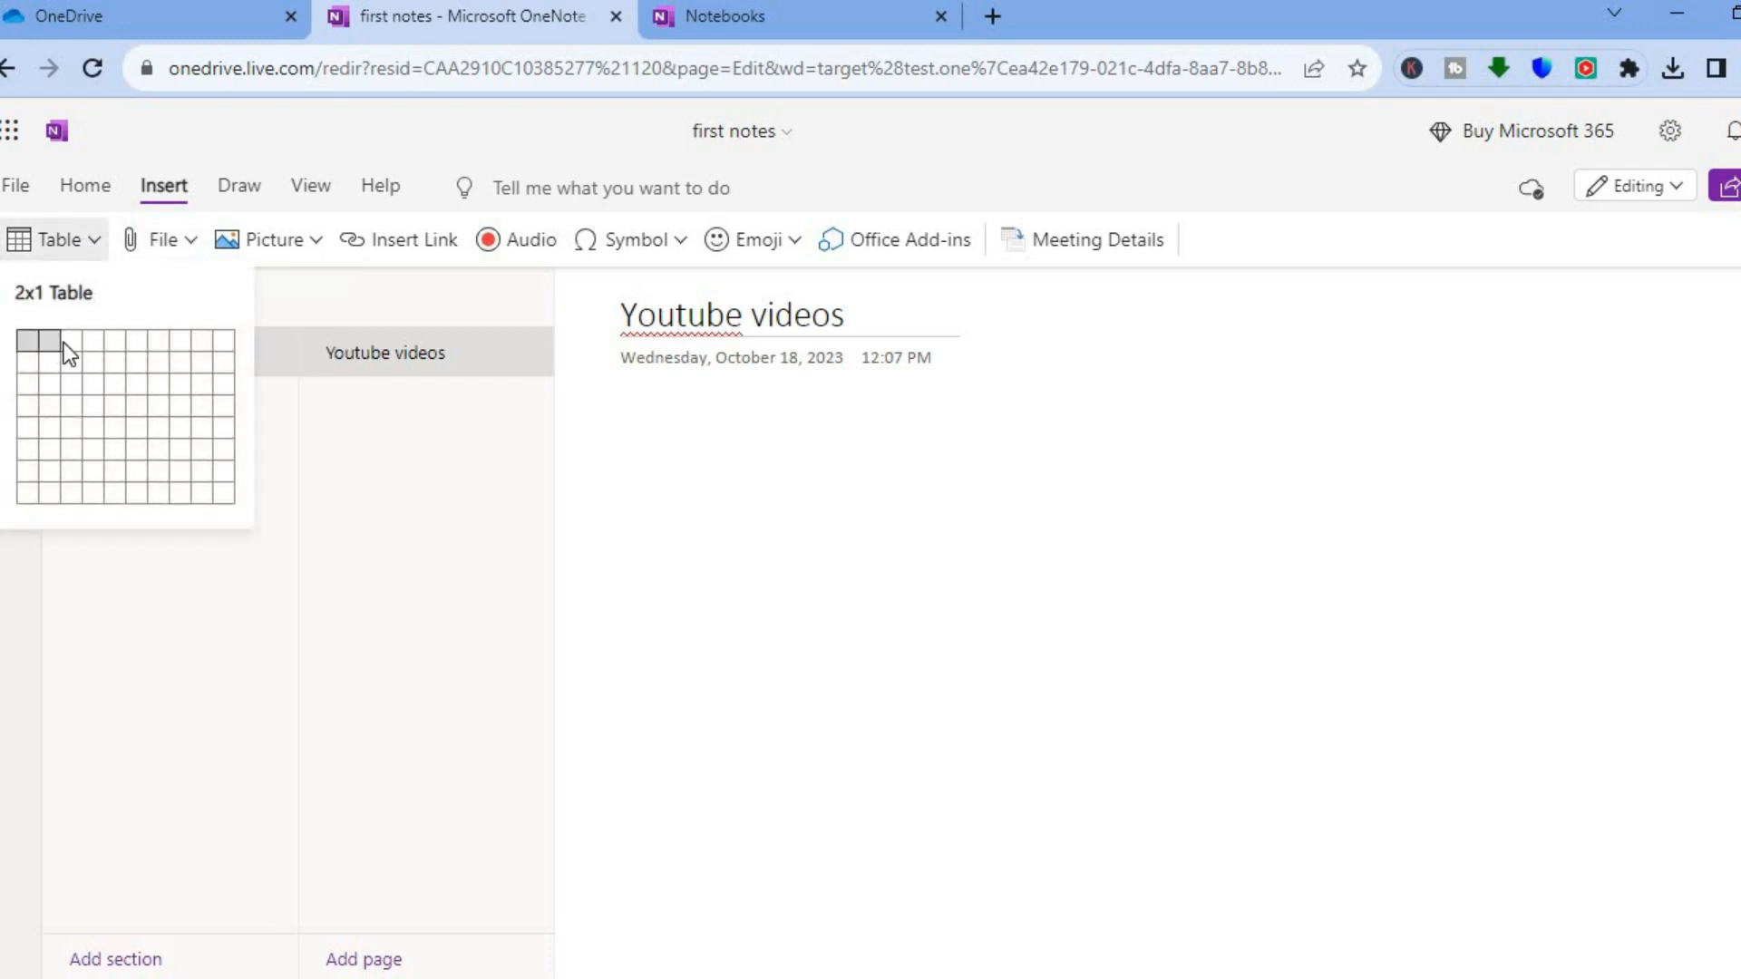
click(70, 410)
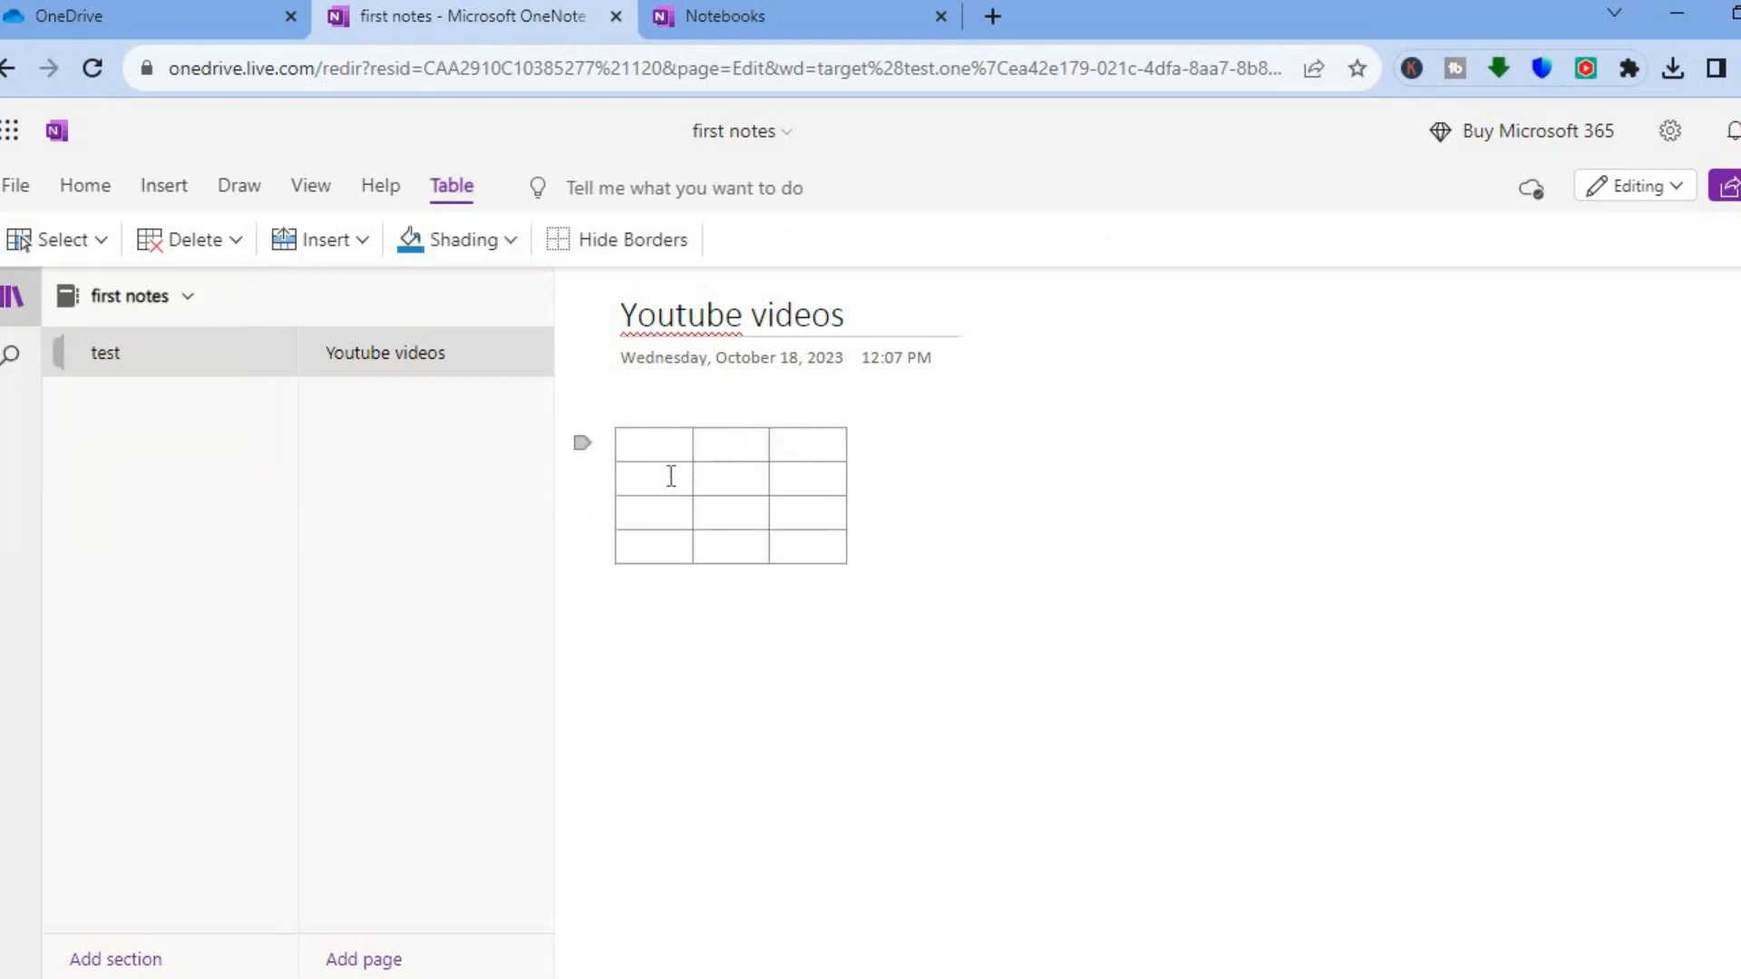
click(894, 474)
click(876, 597)
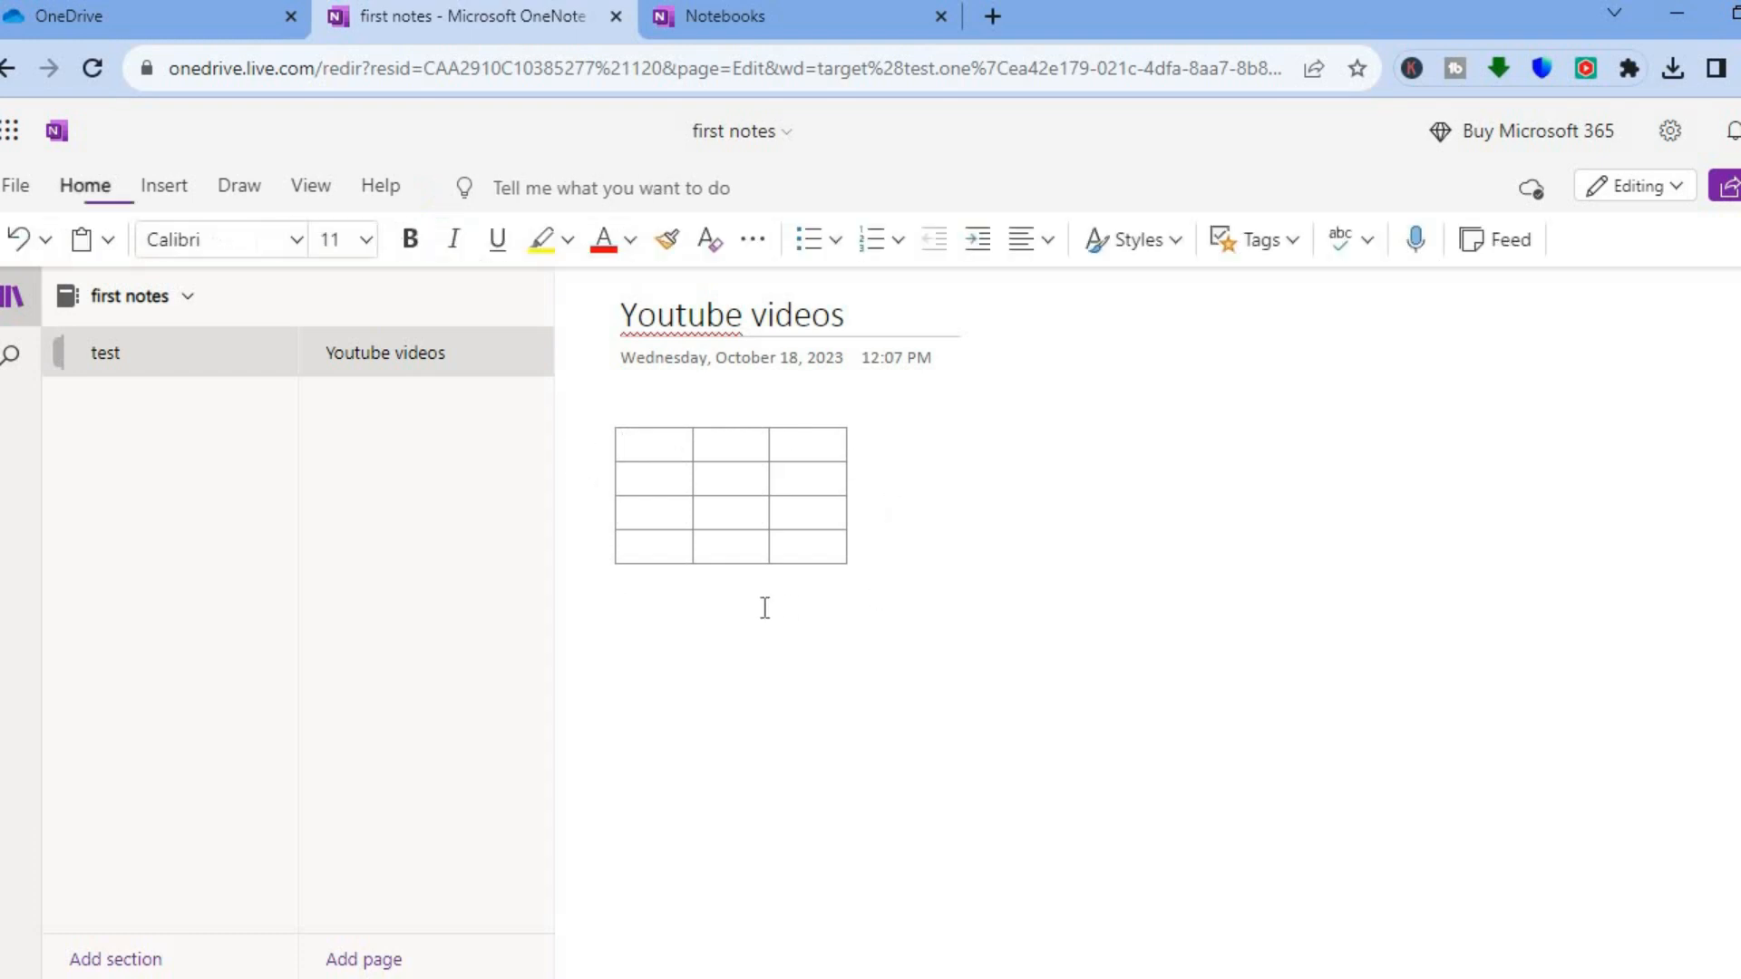
click(160, 186)
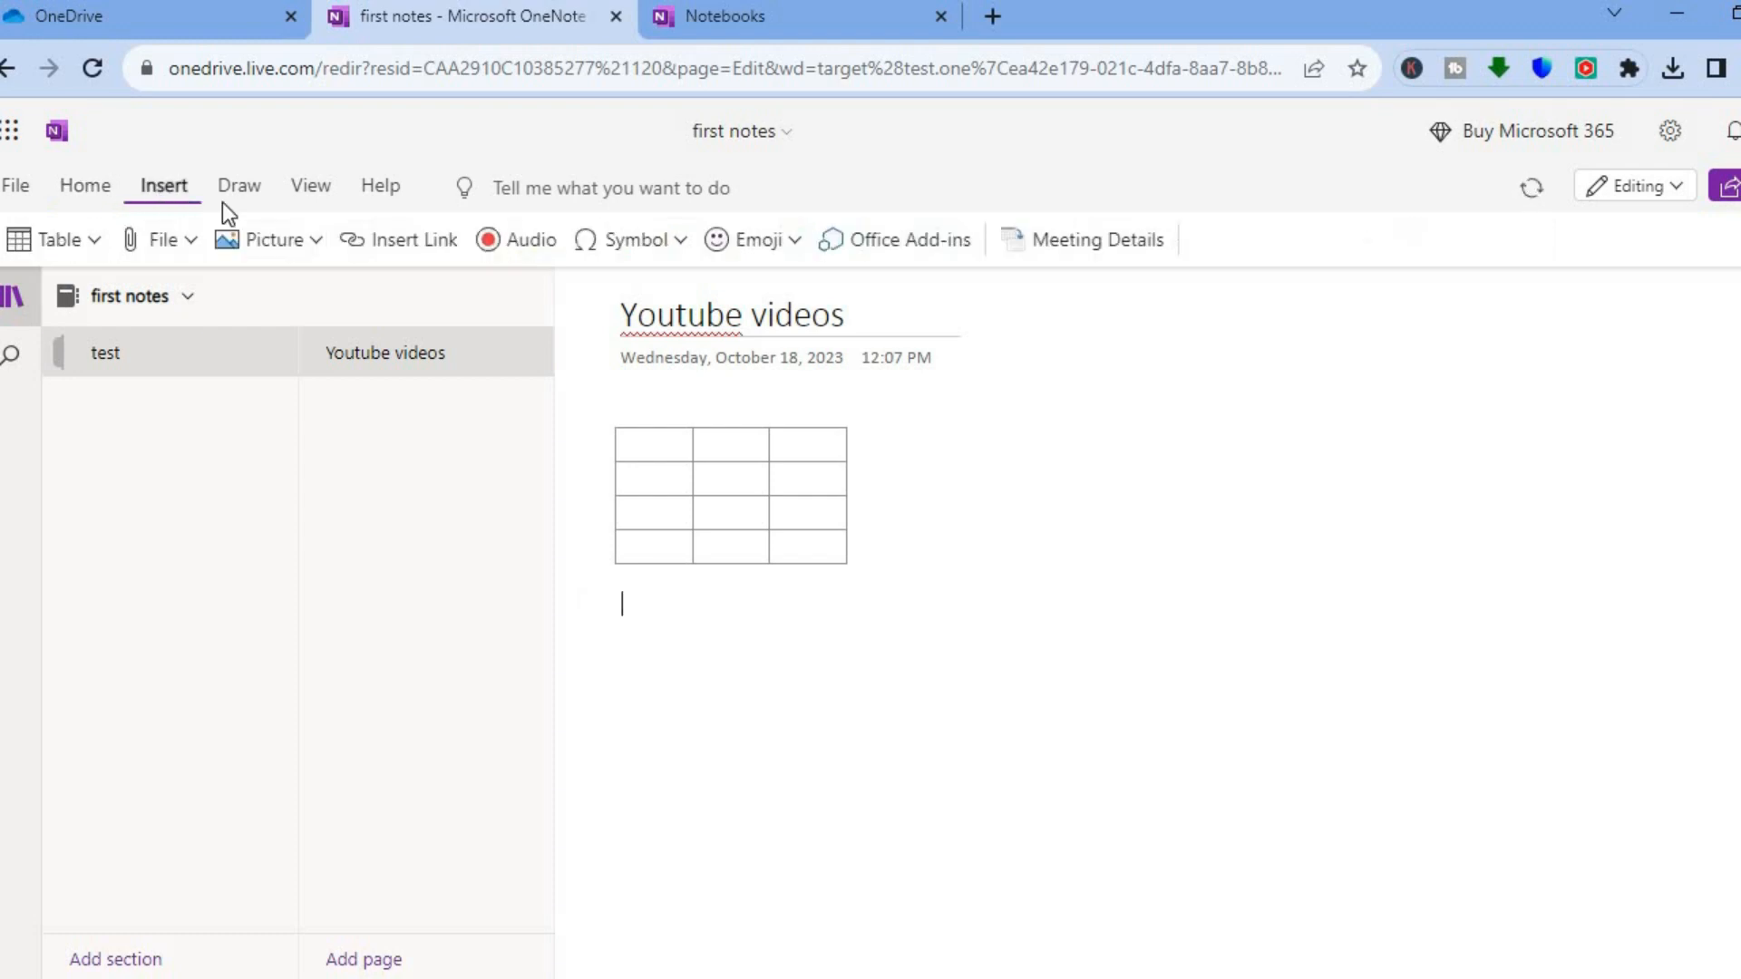
click(302, 250)
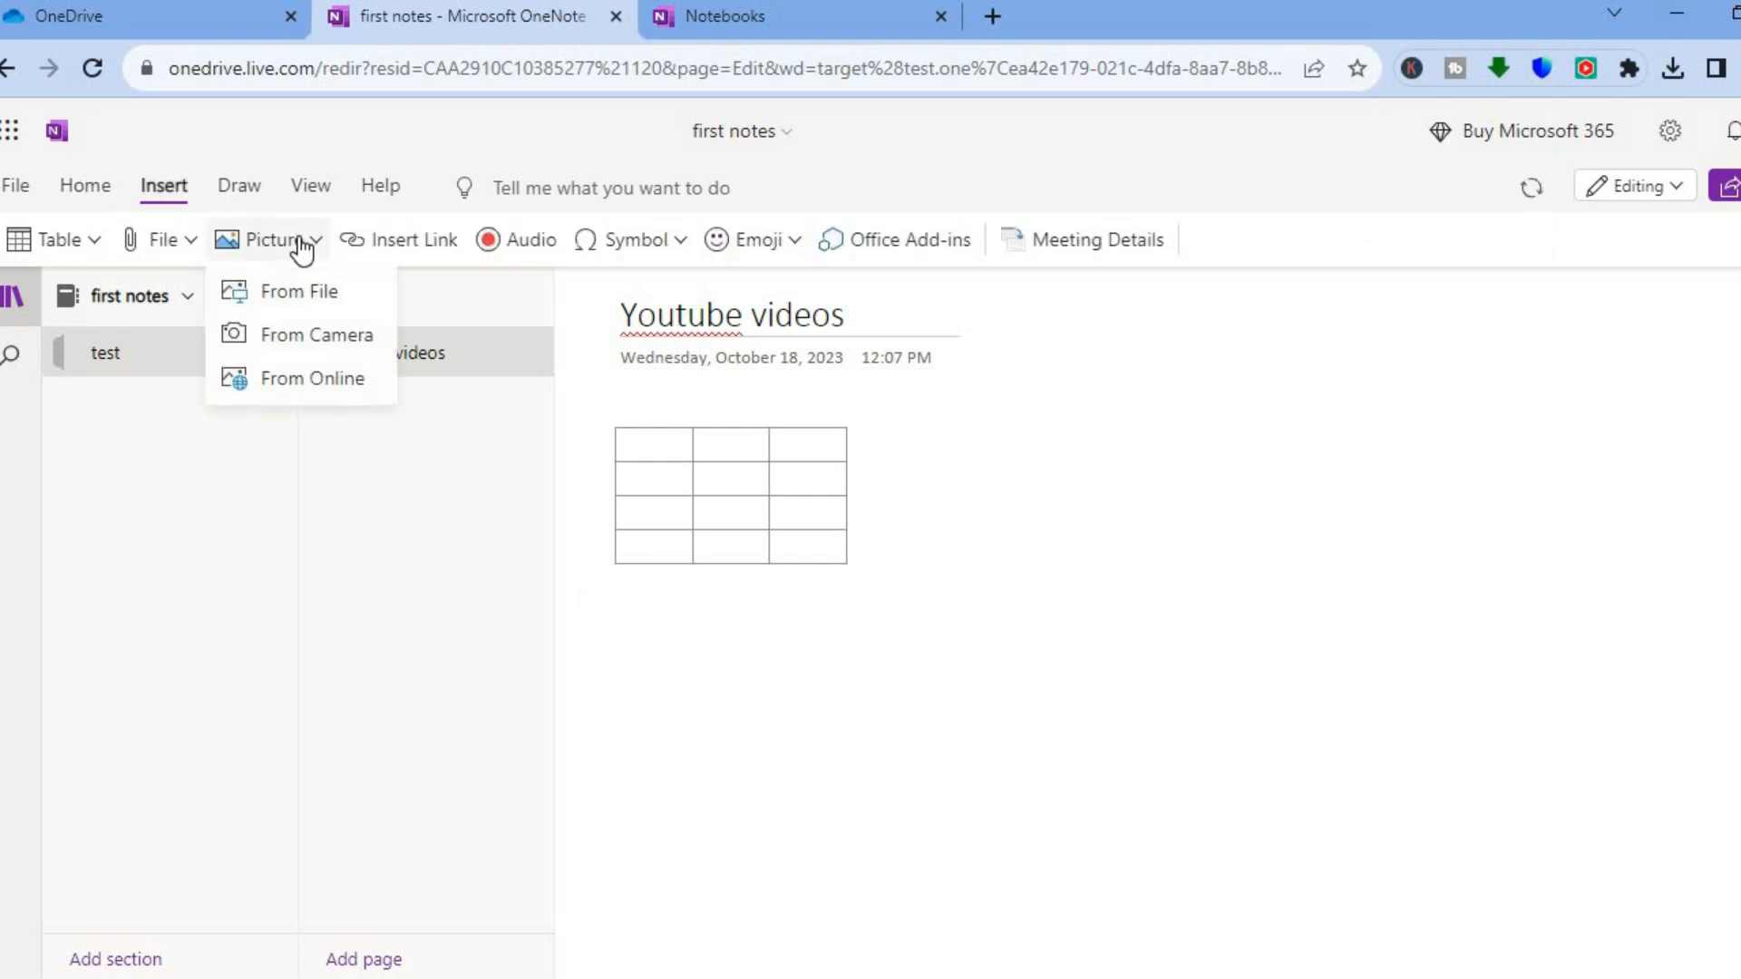
click(321, 292)
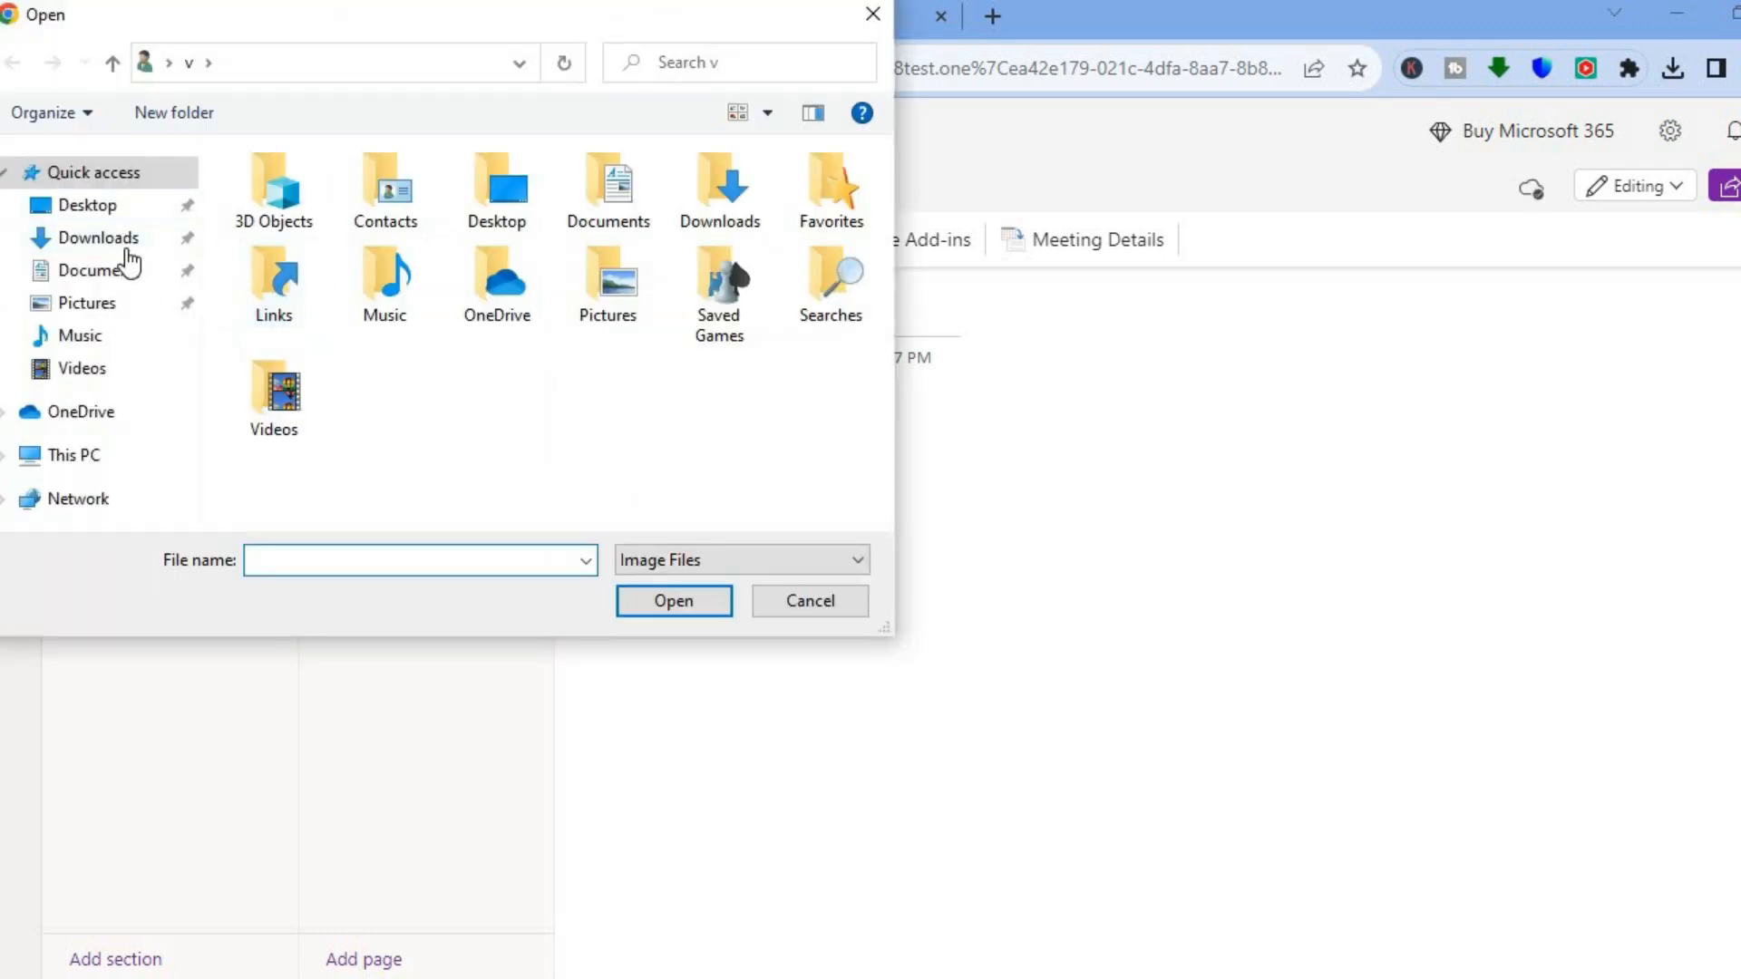
click(99, 238)
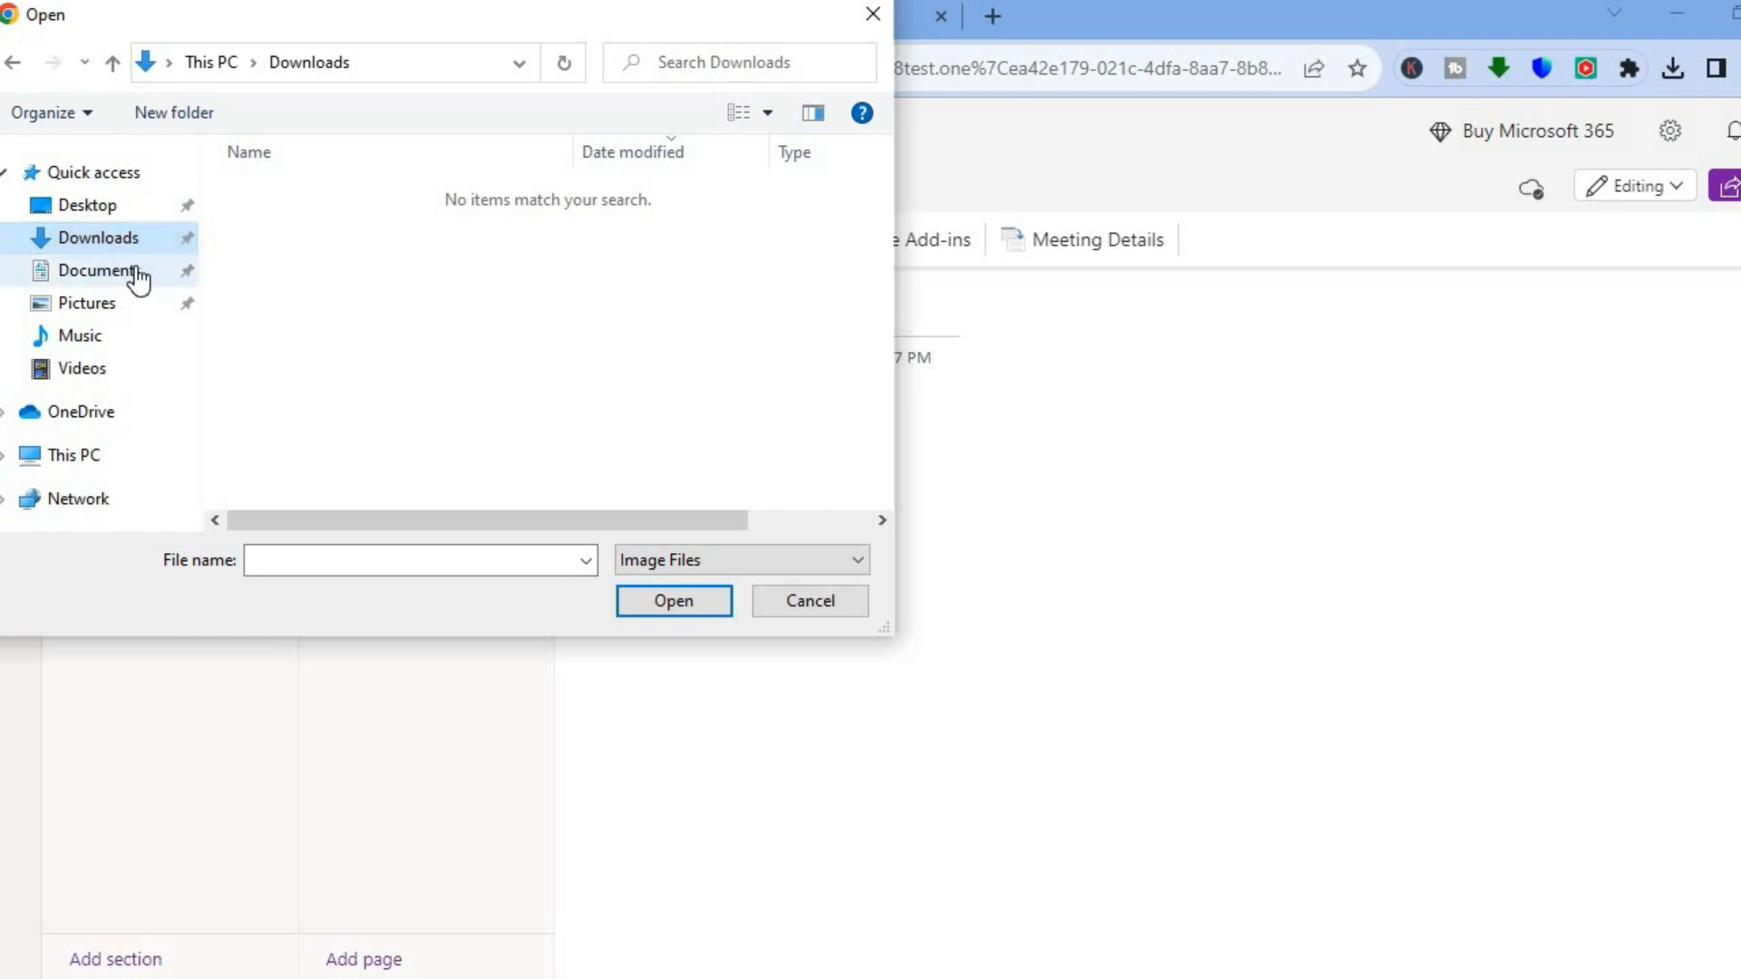
click(131, 277)
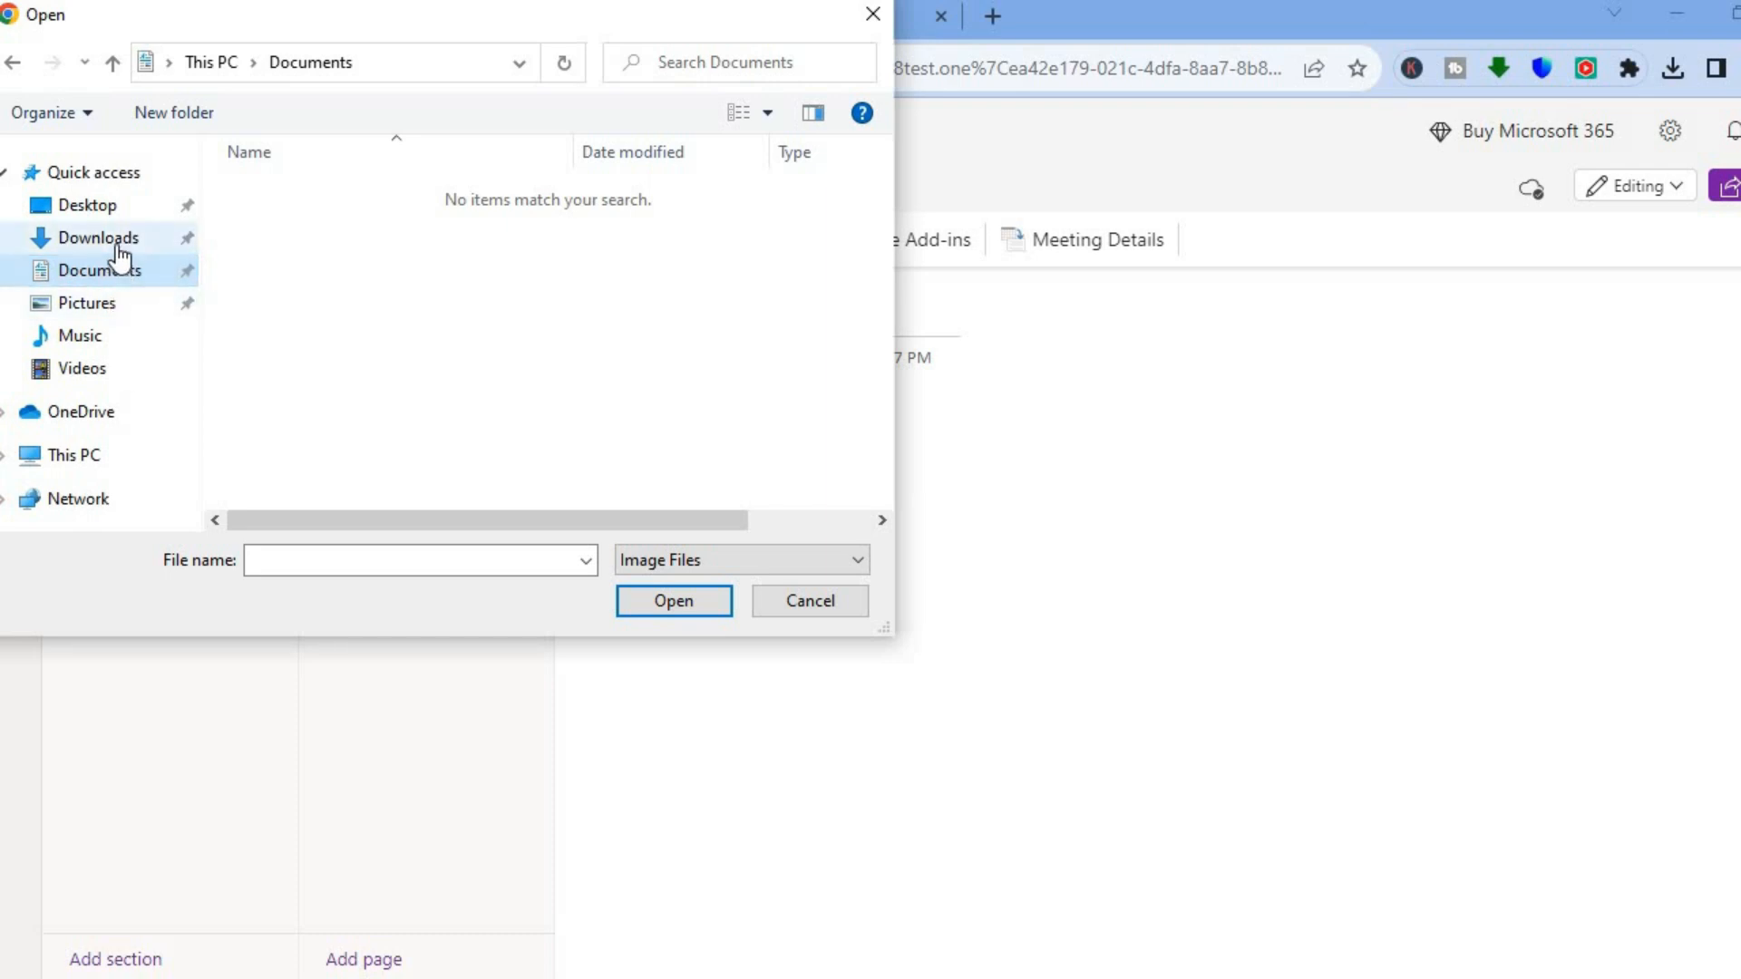
click(118, 243)
click(124, 179)
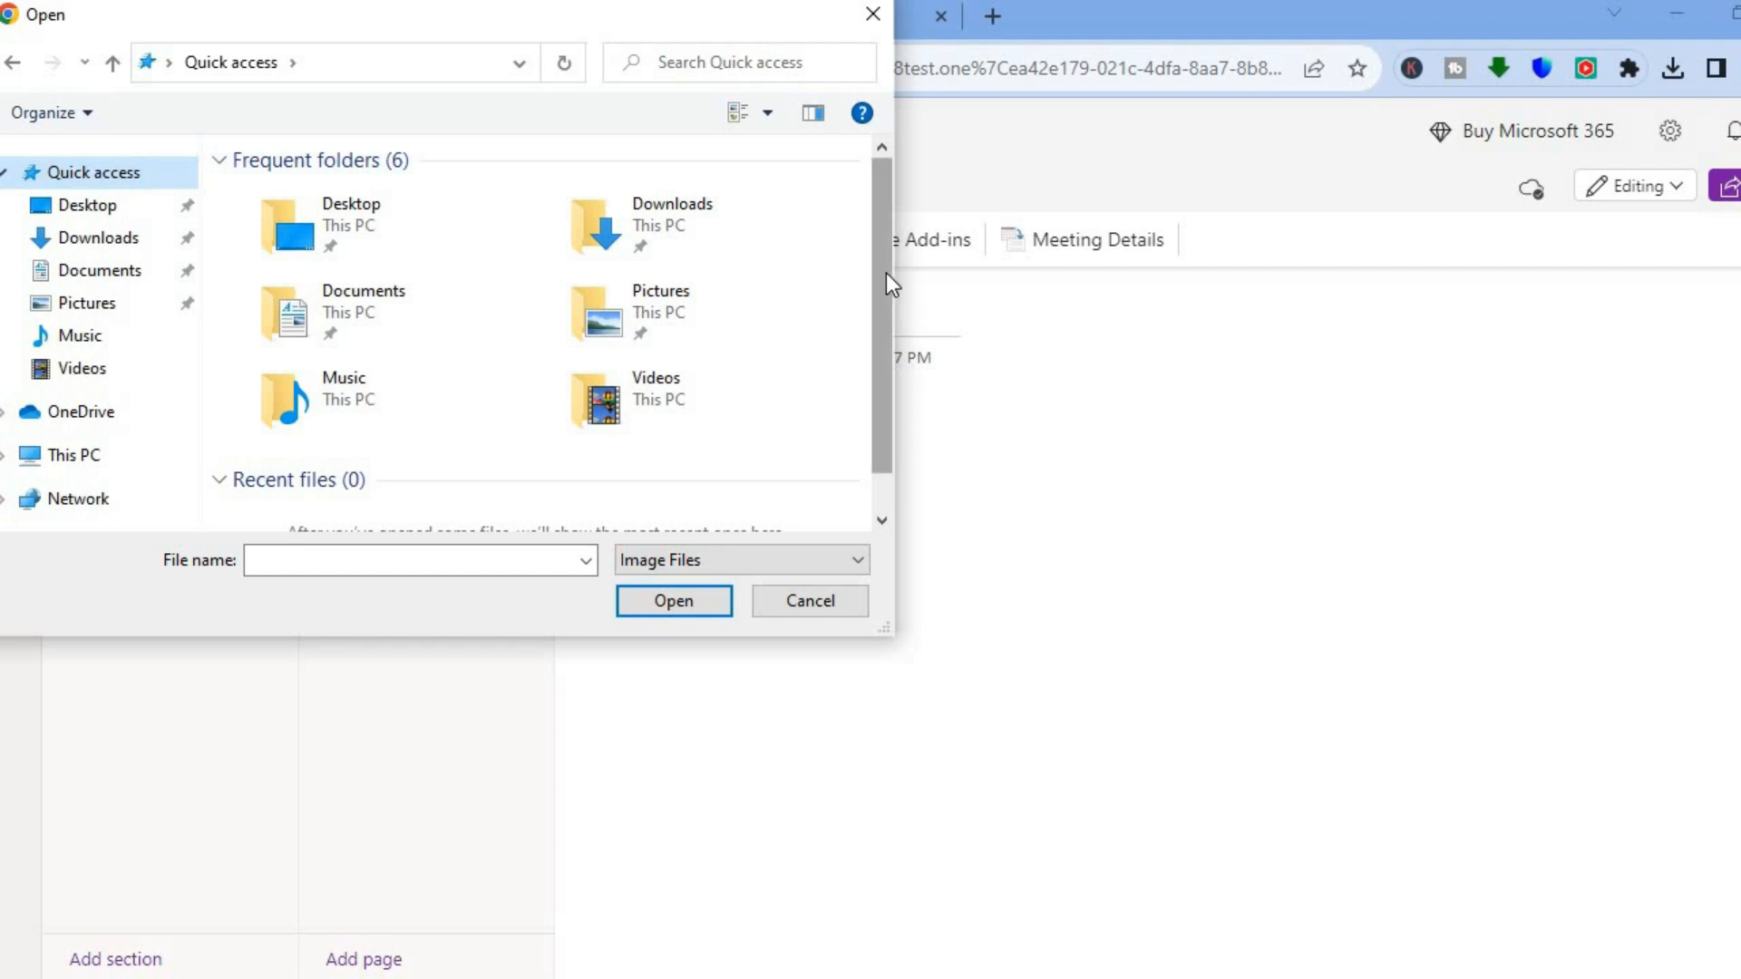
drag(885, 274, 884, 448)
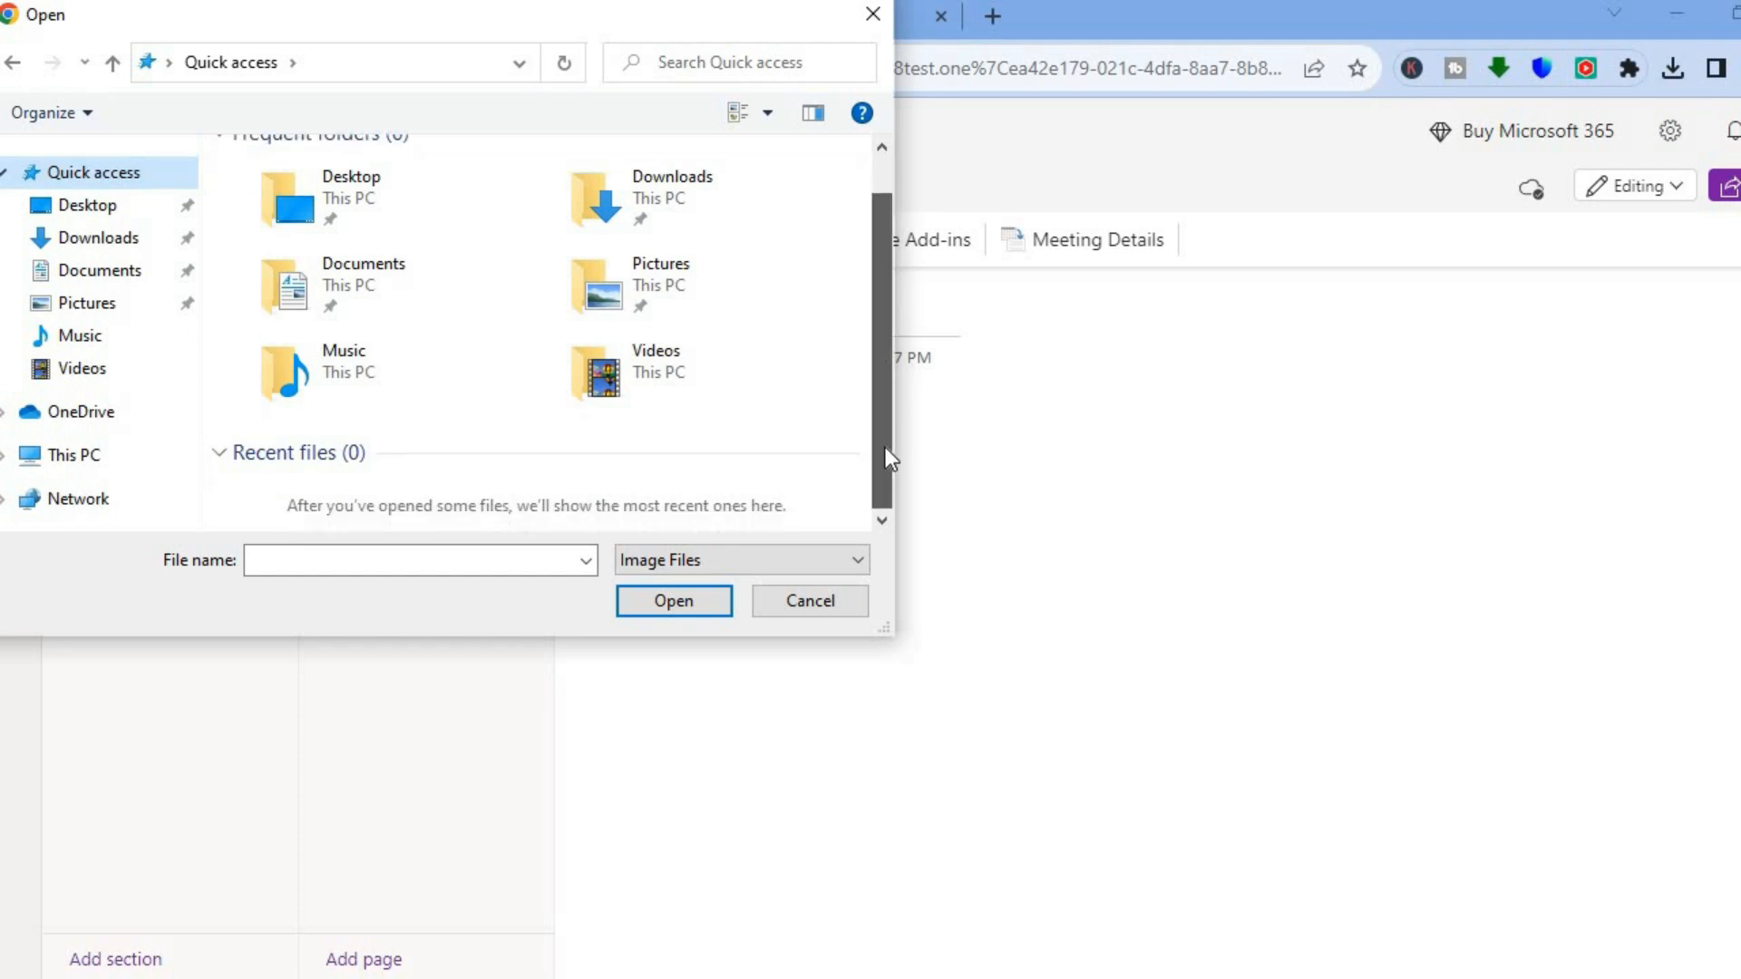
click(874, 20)
Search online pictures for "football" and insert the one showing an orange-and-white ball between two players' feet below the table
click(299, 243)
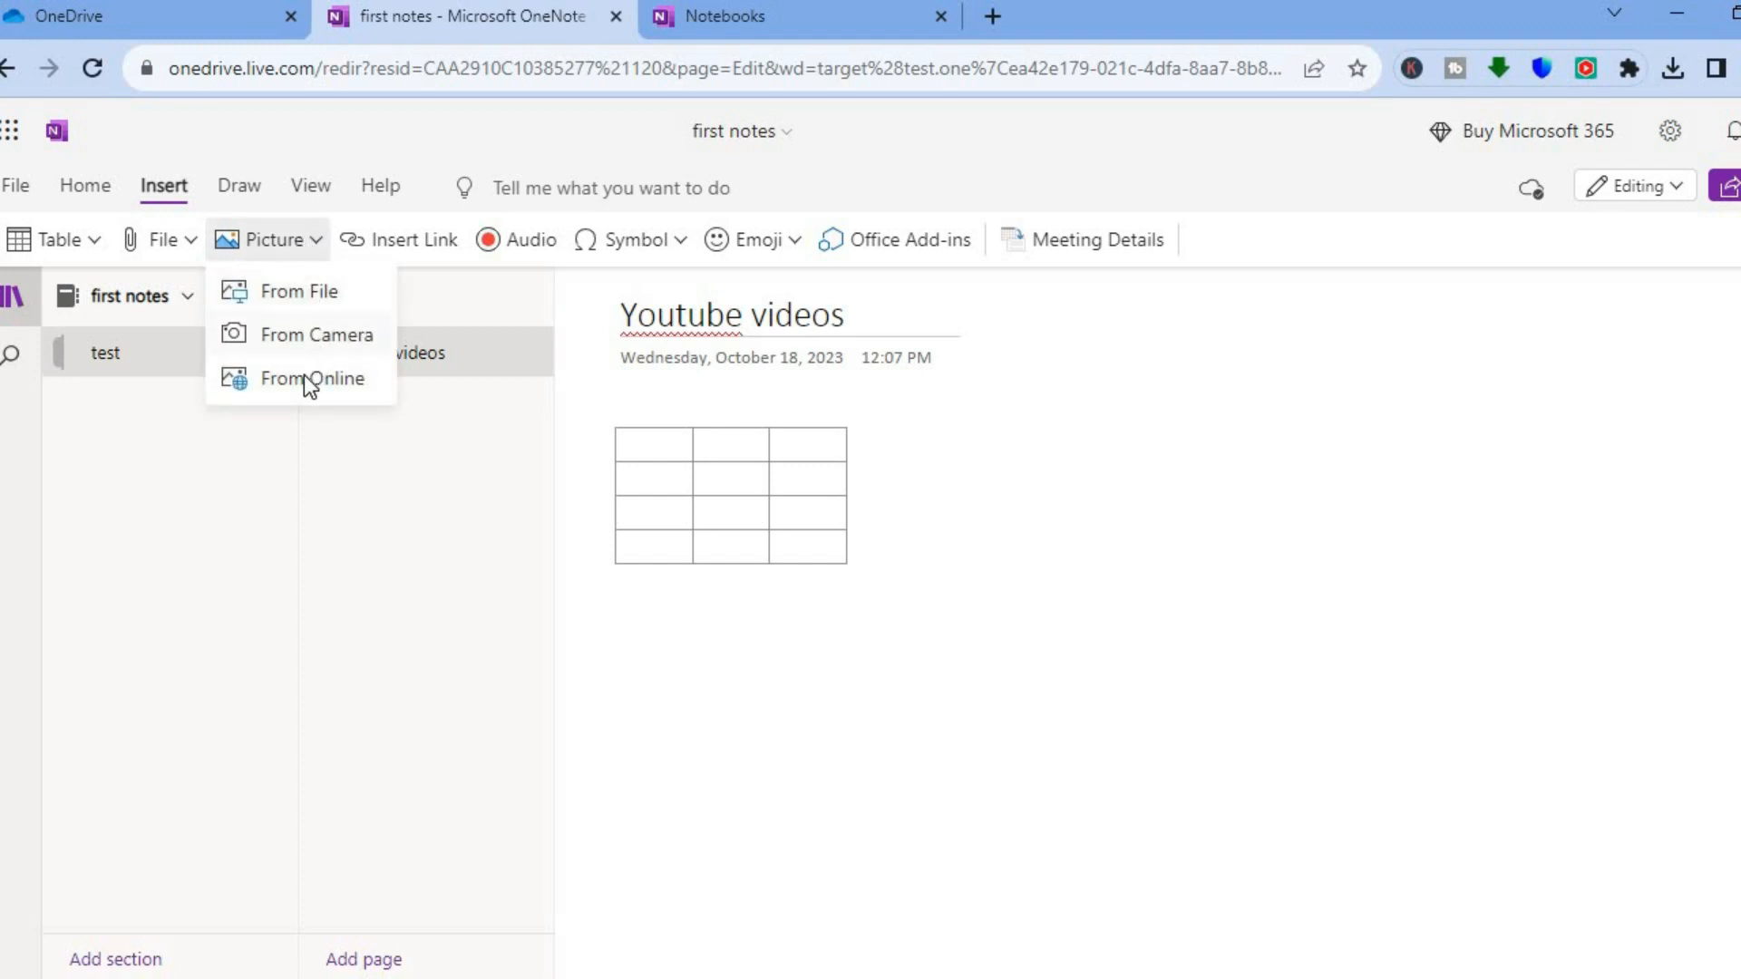
click(304, 377)
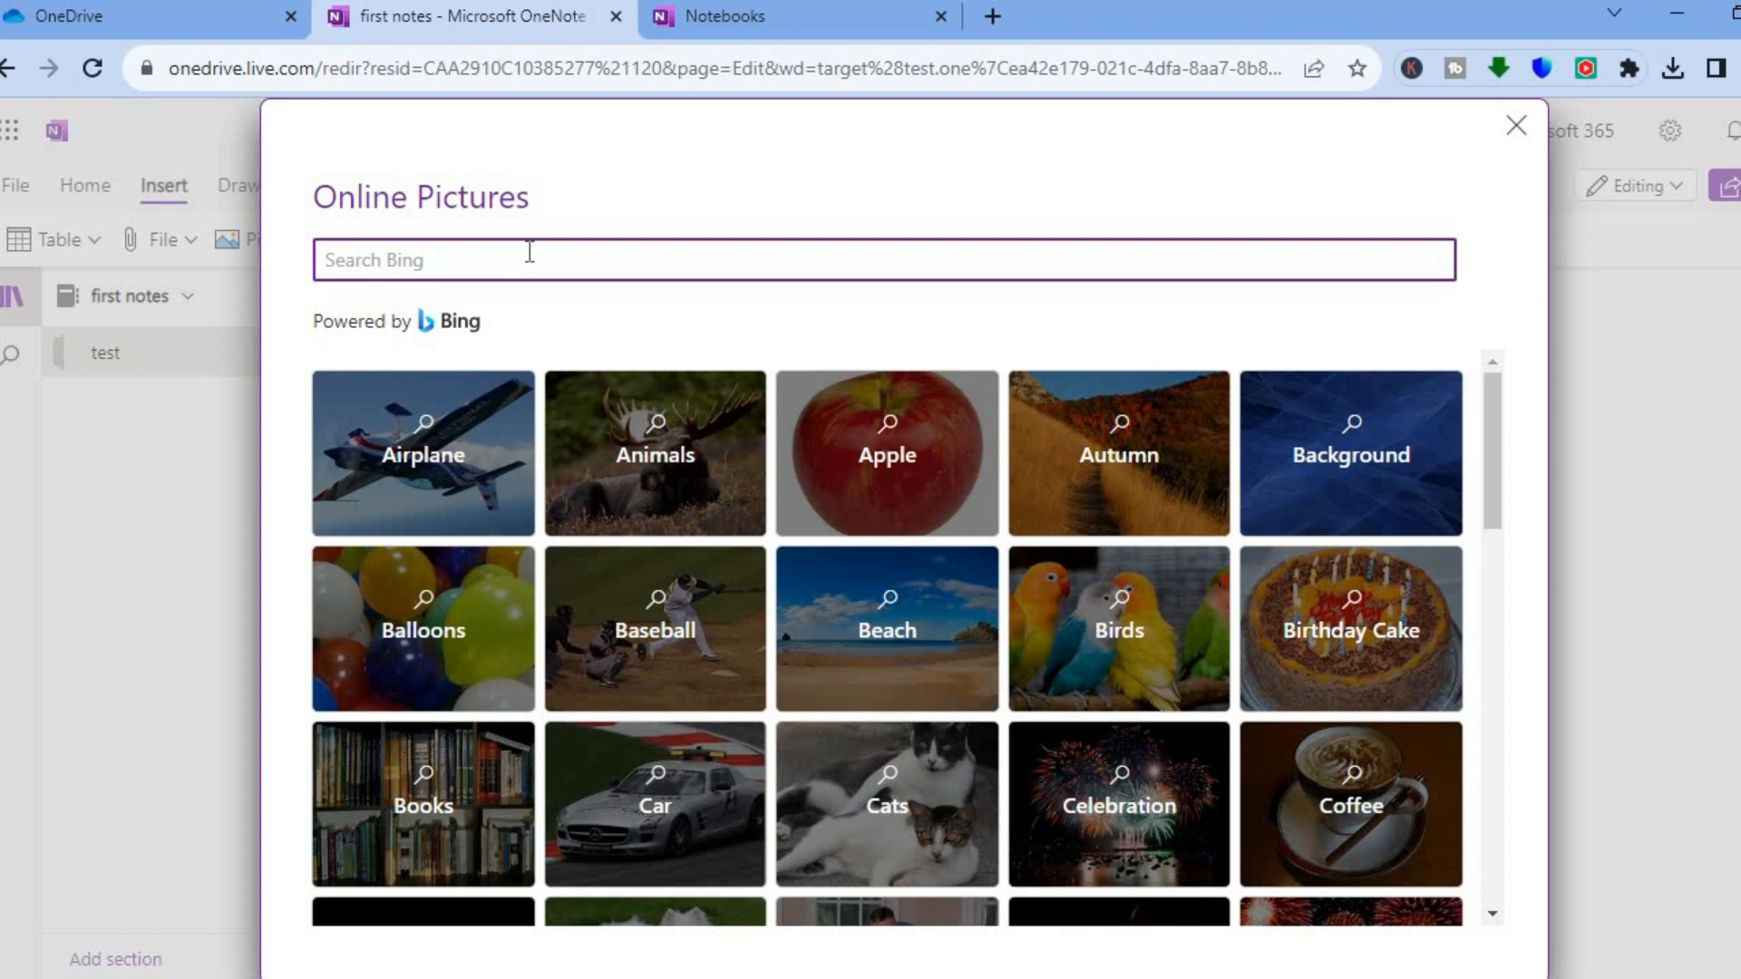
text(football)
key(Return)
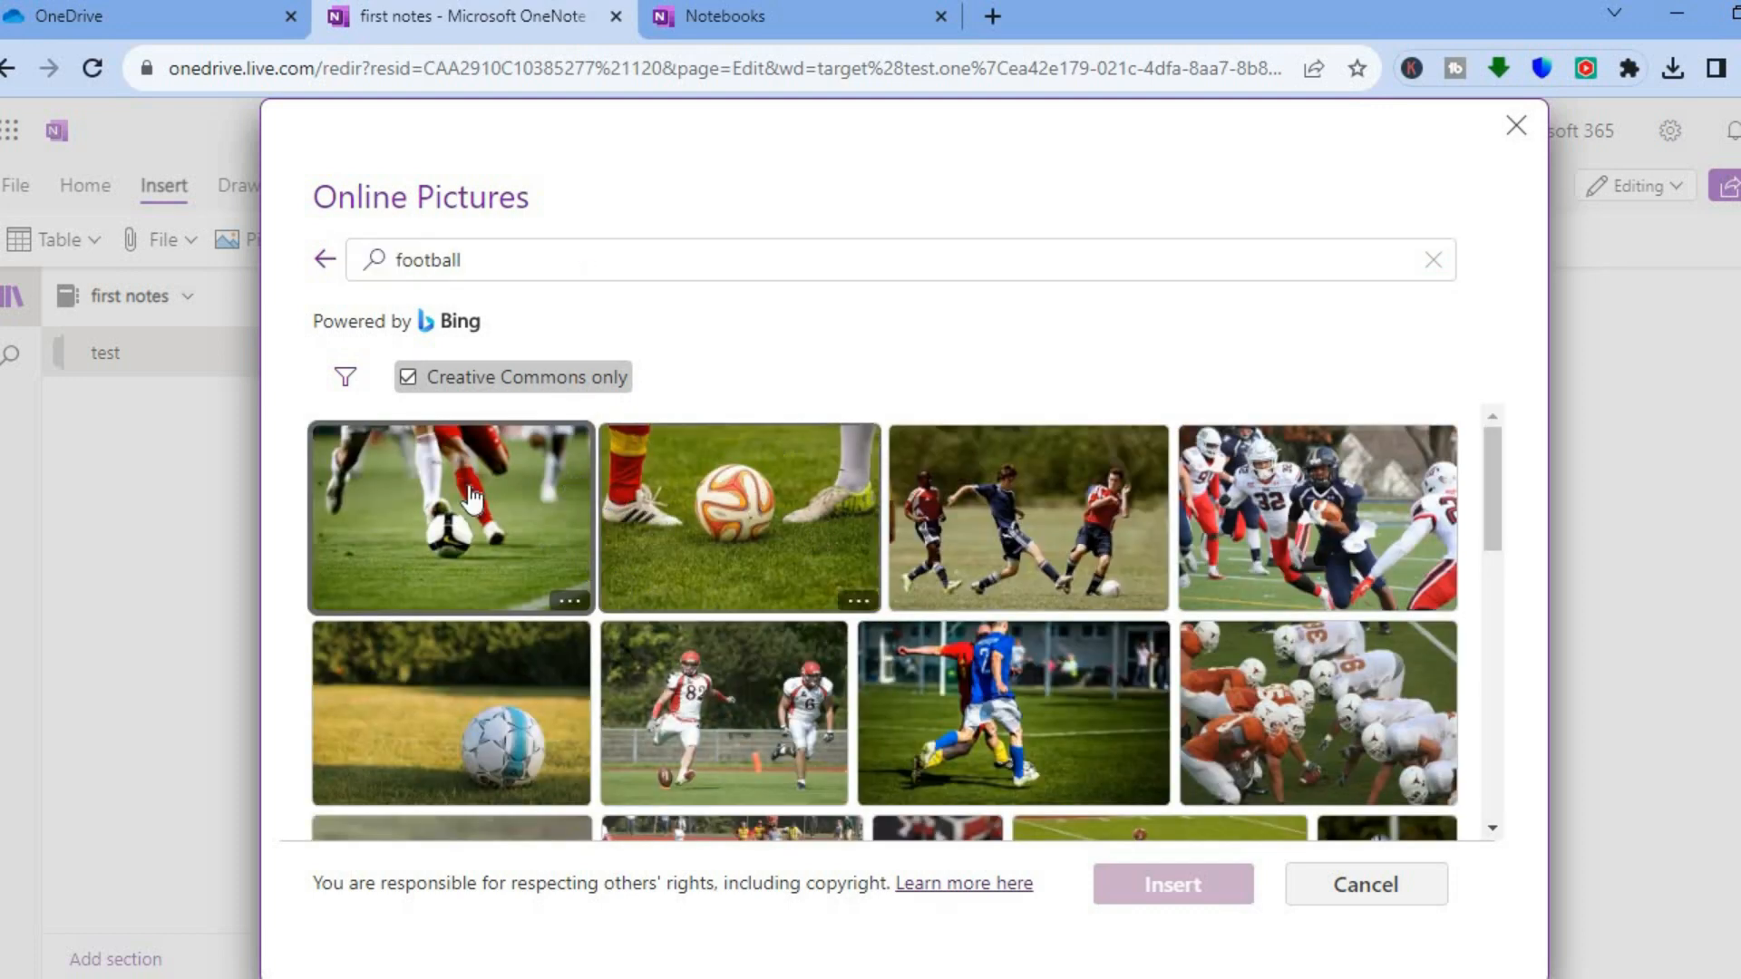
click(747, 524)
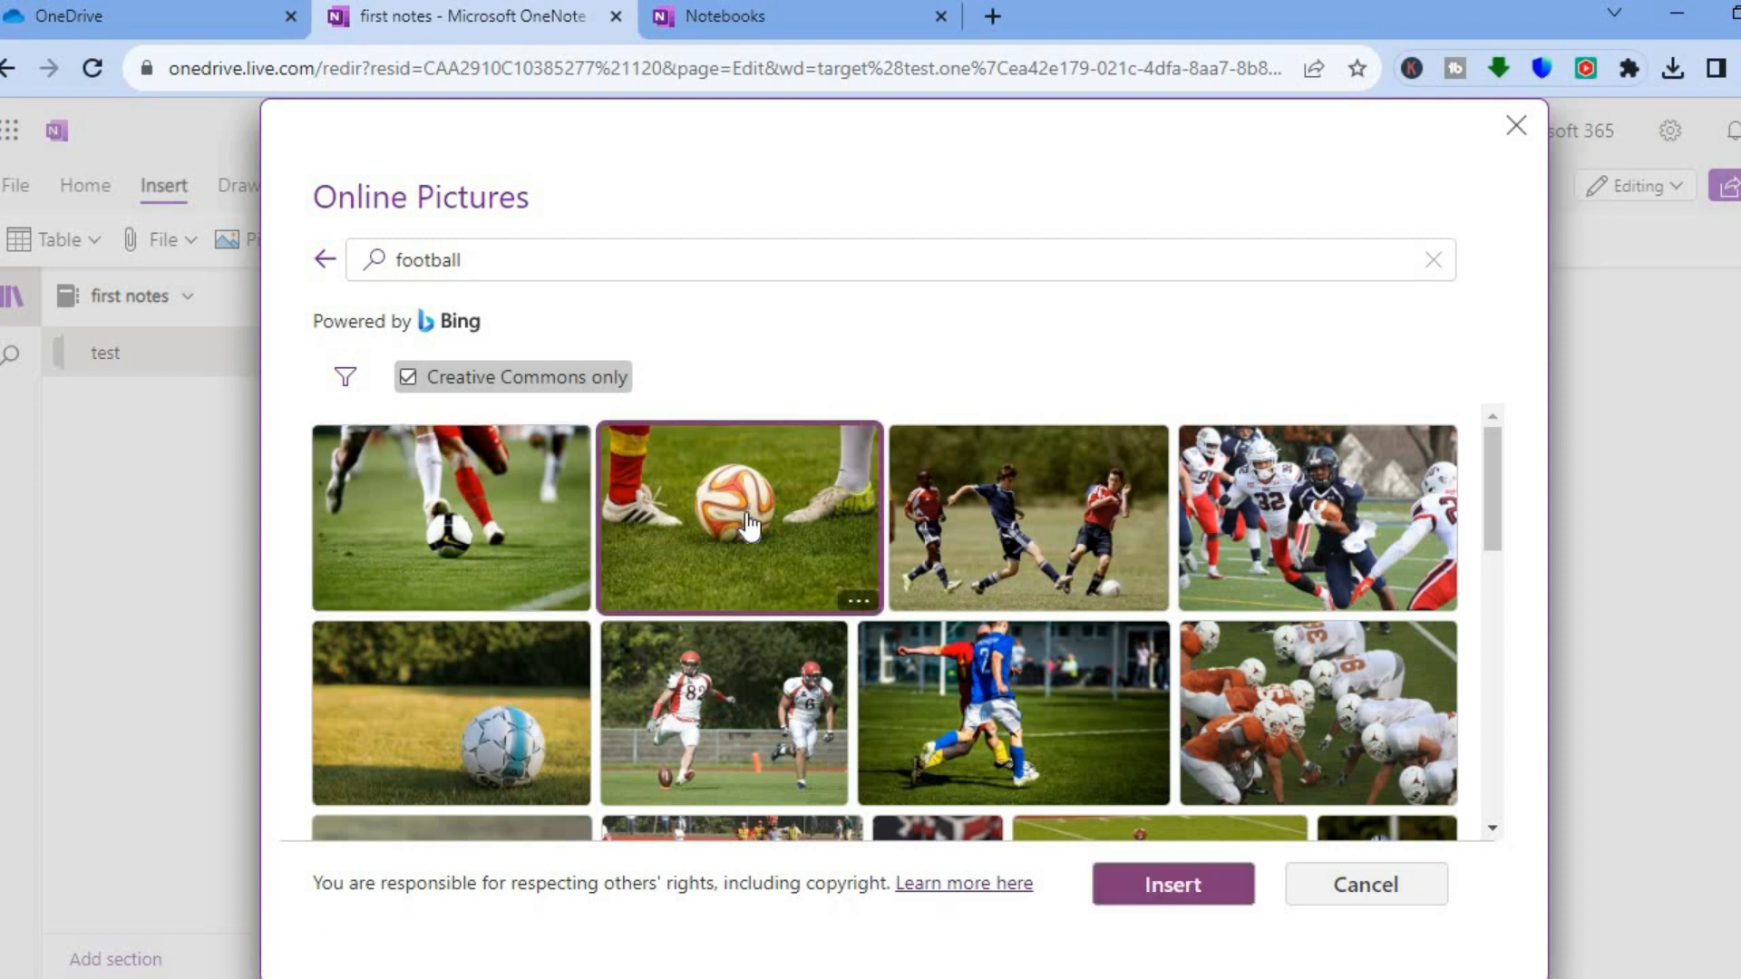
click(1174, 886)
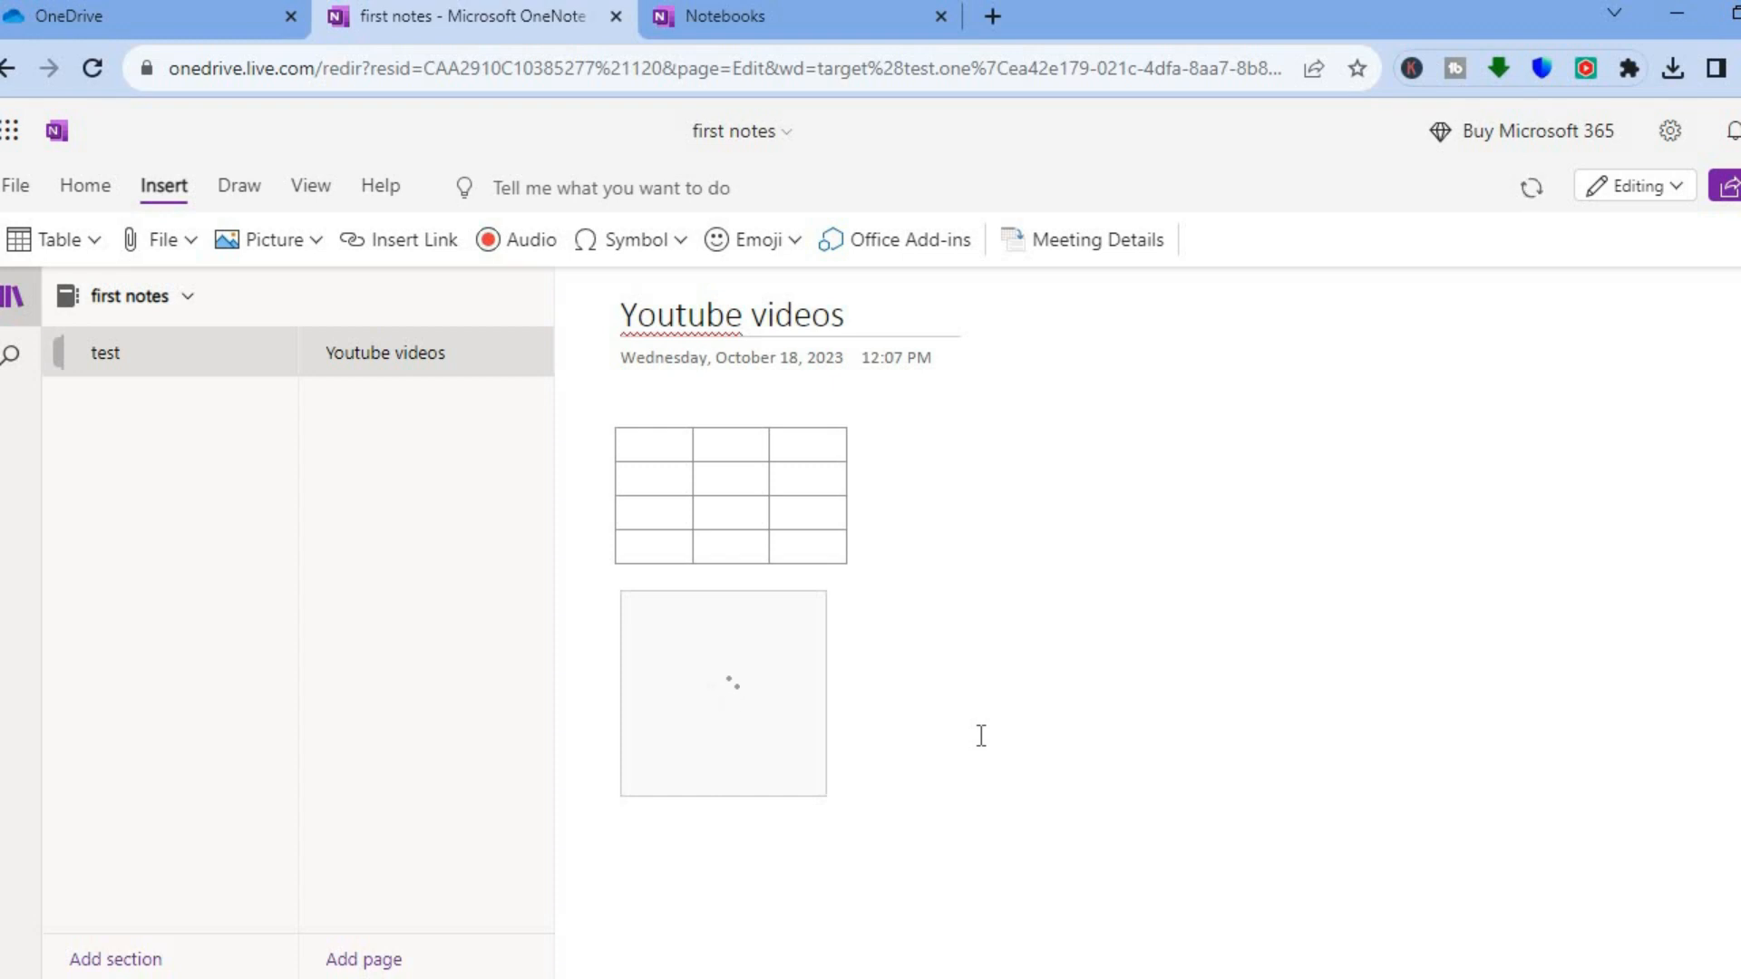
Start an audio recording below the football picture and add a new page to the test section
click(524, 255)
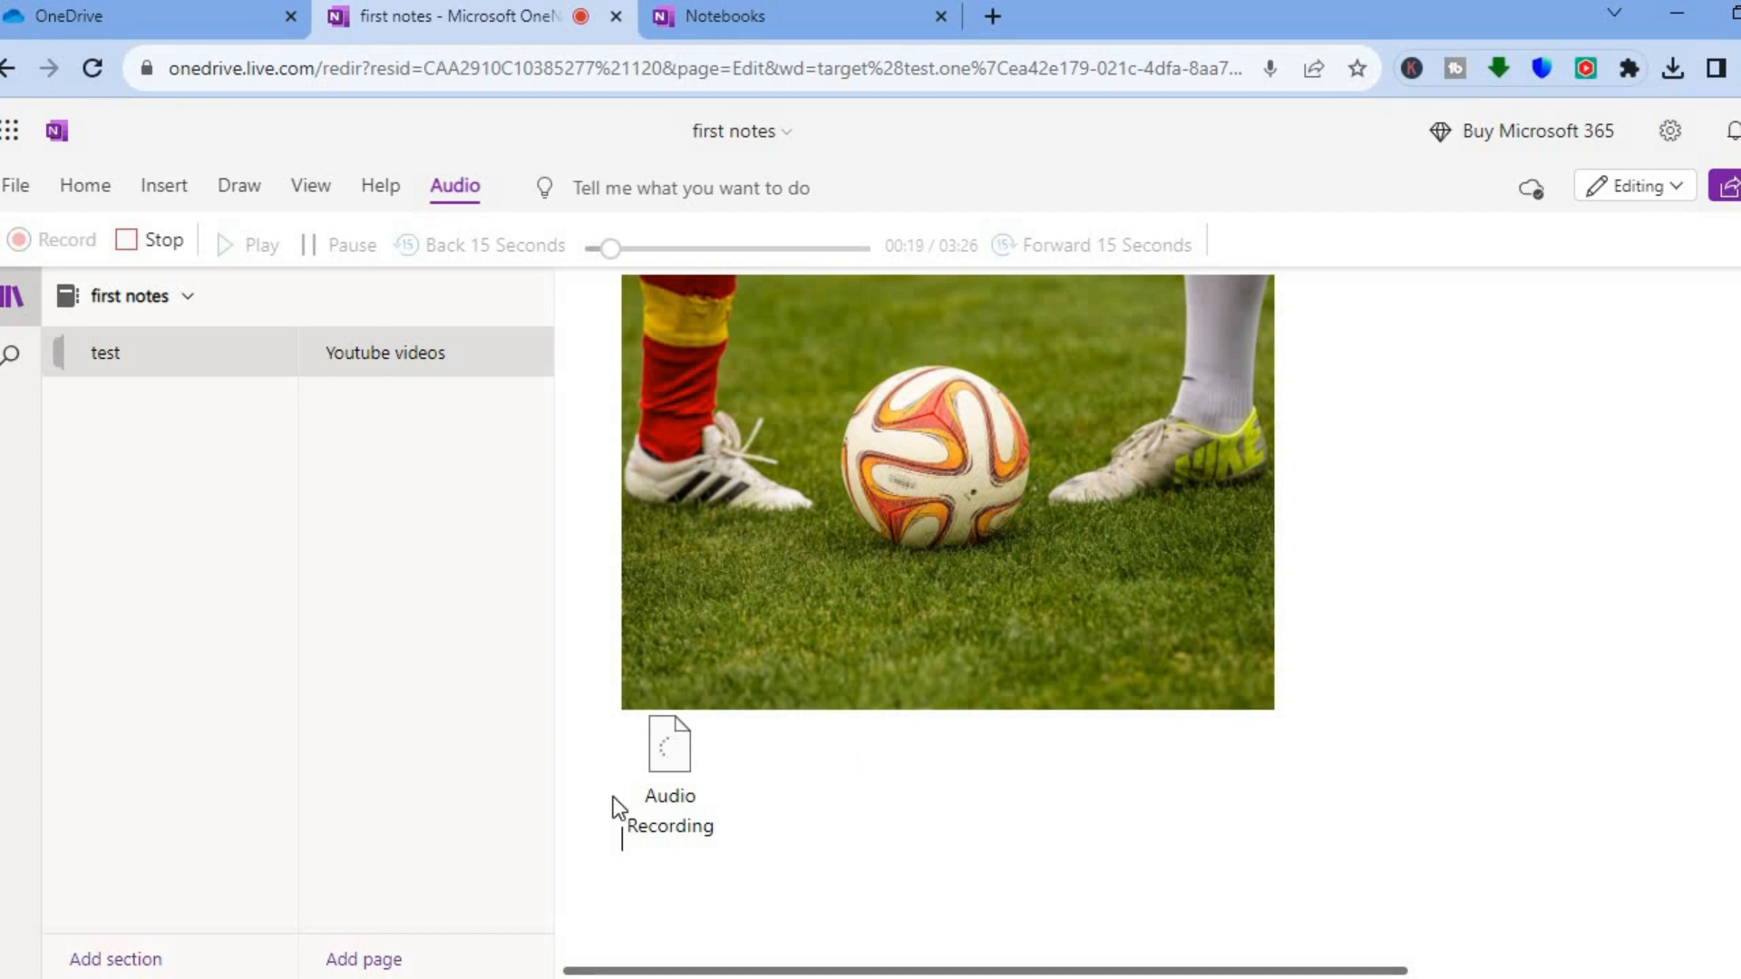
click(399, 959)
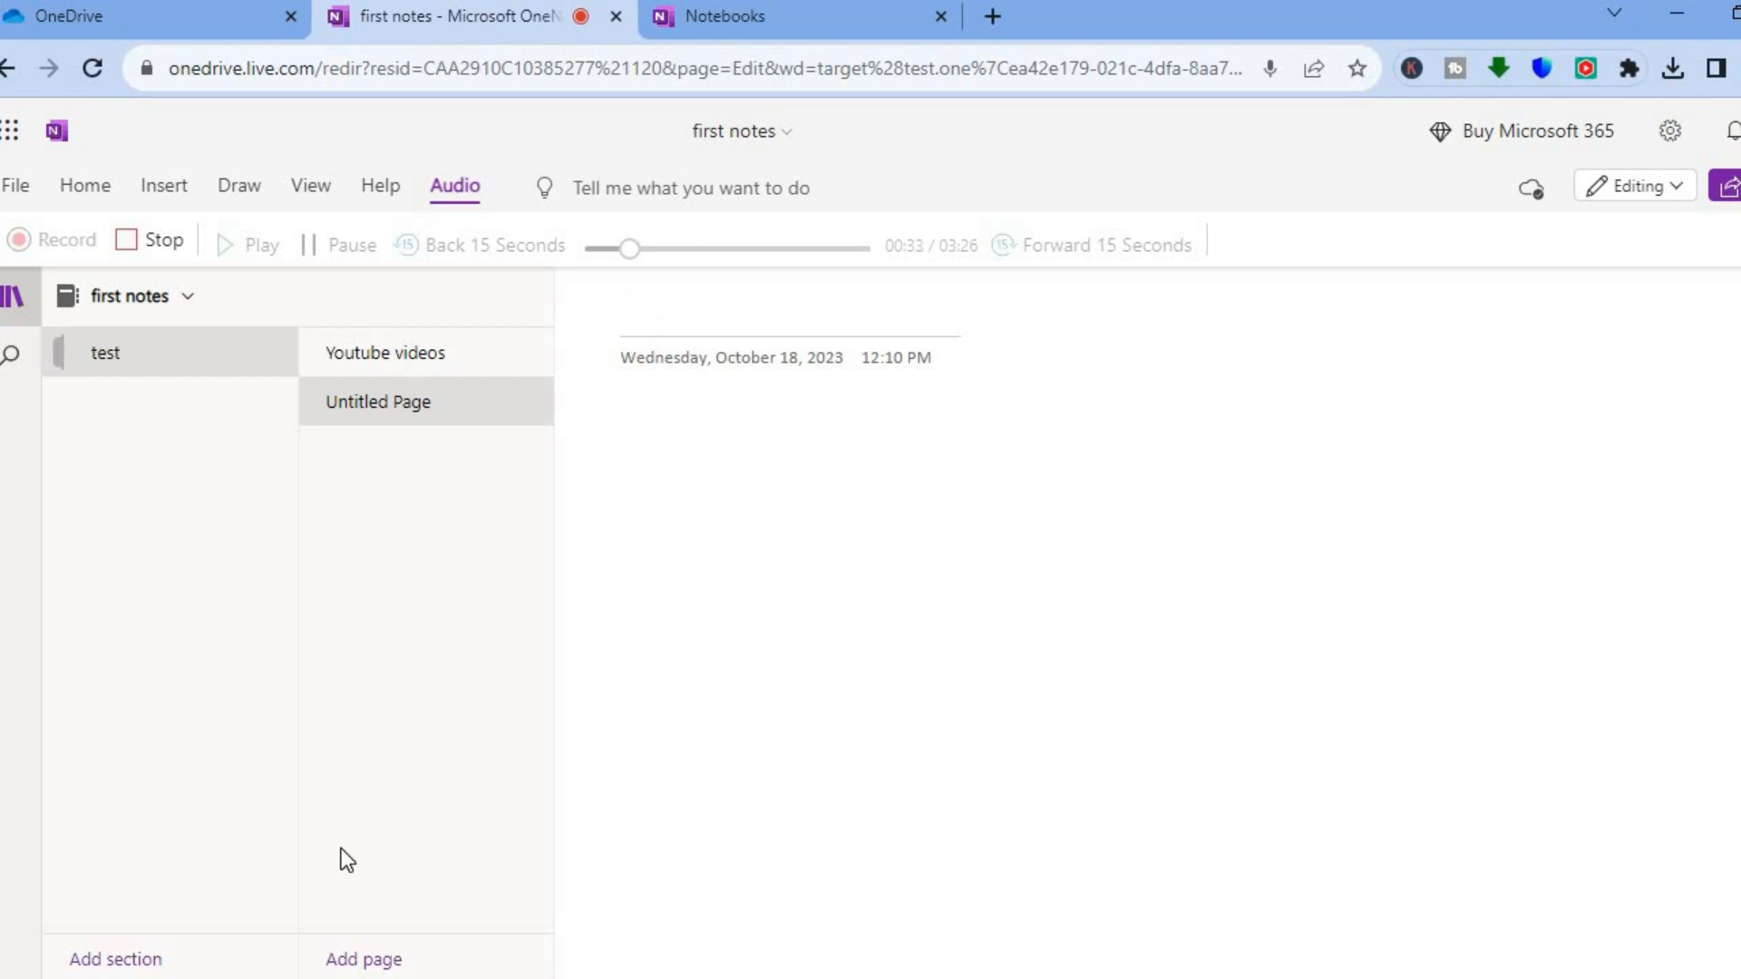
Add a section named "second" to the first notes notebook
click(154, 962)
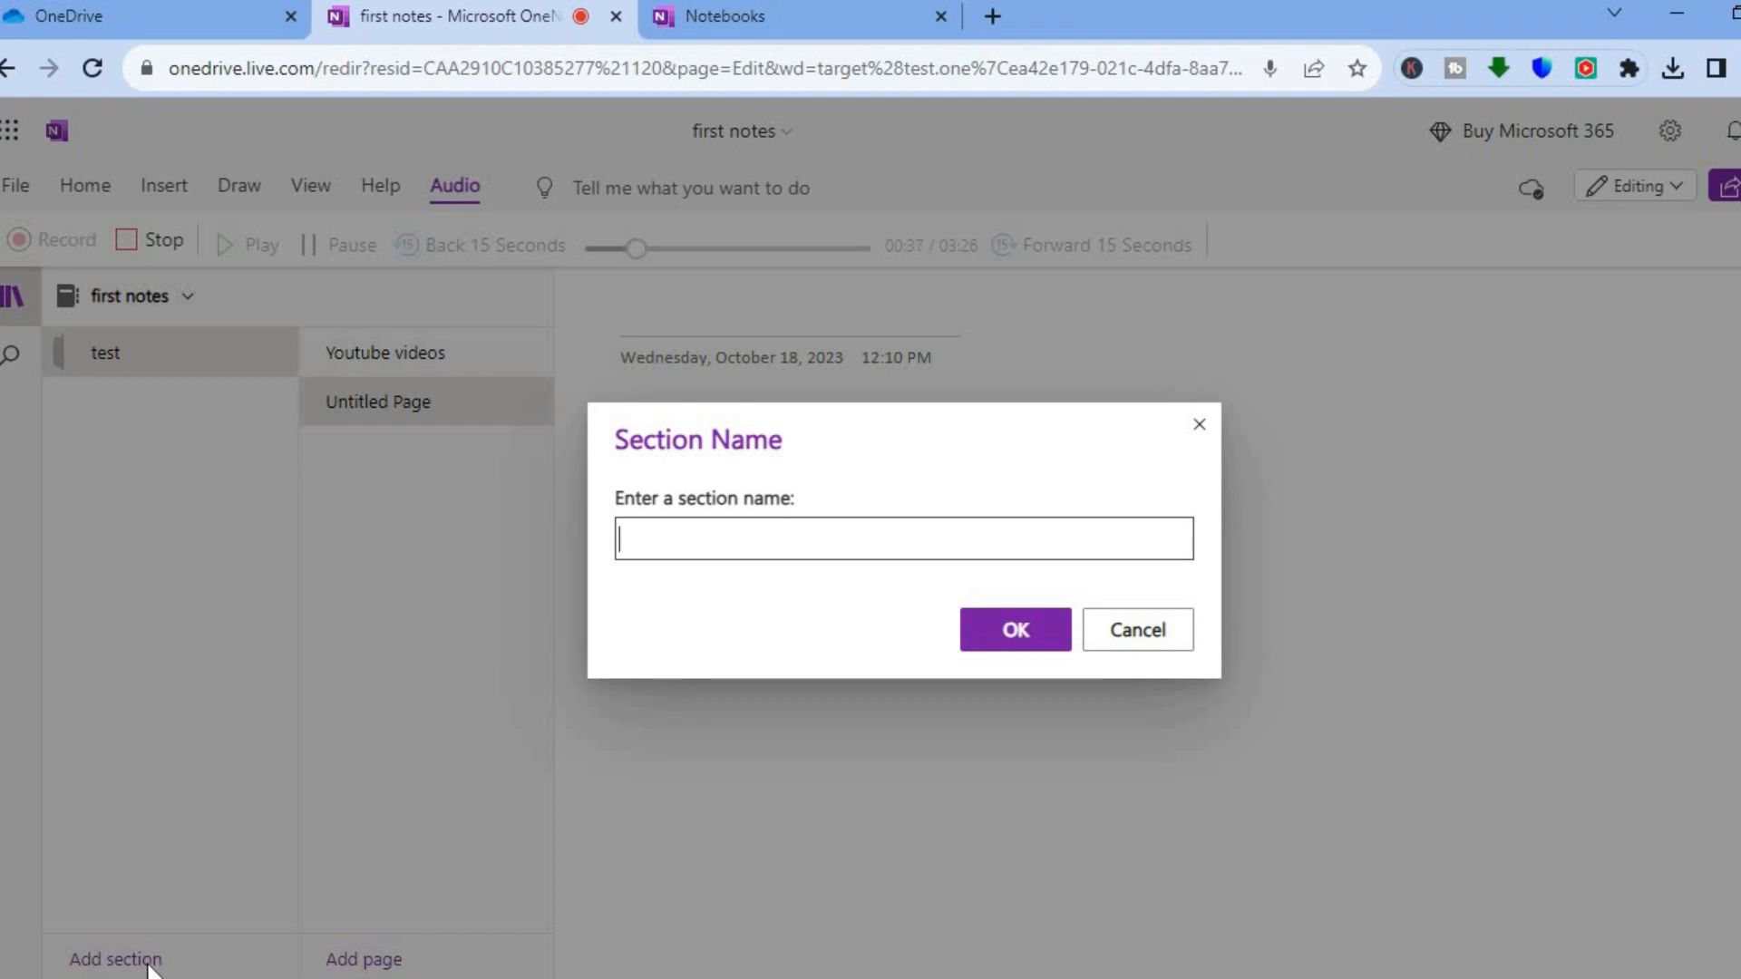
text(second)
click(1021, 630)
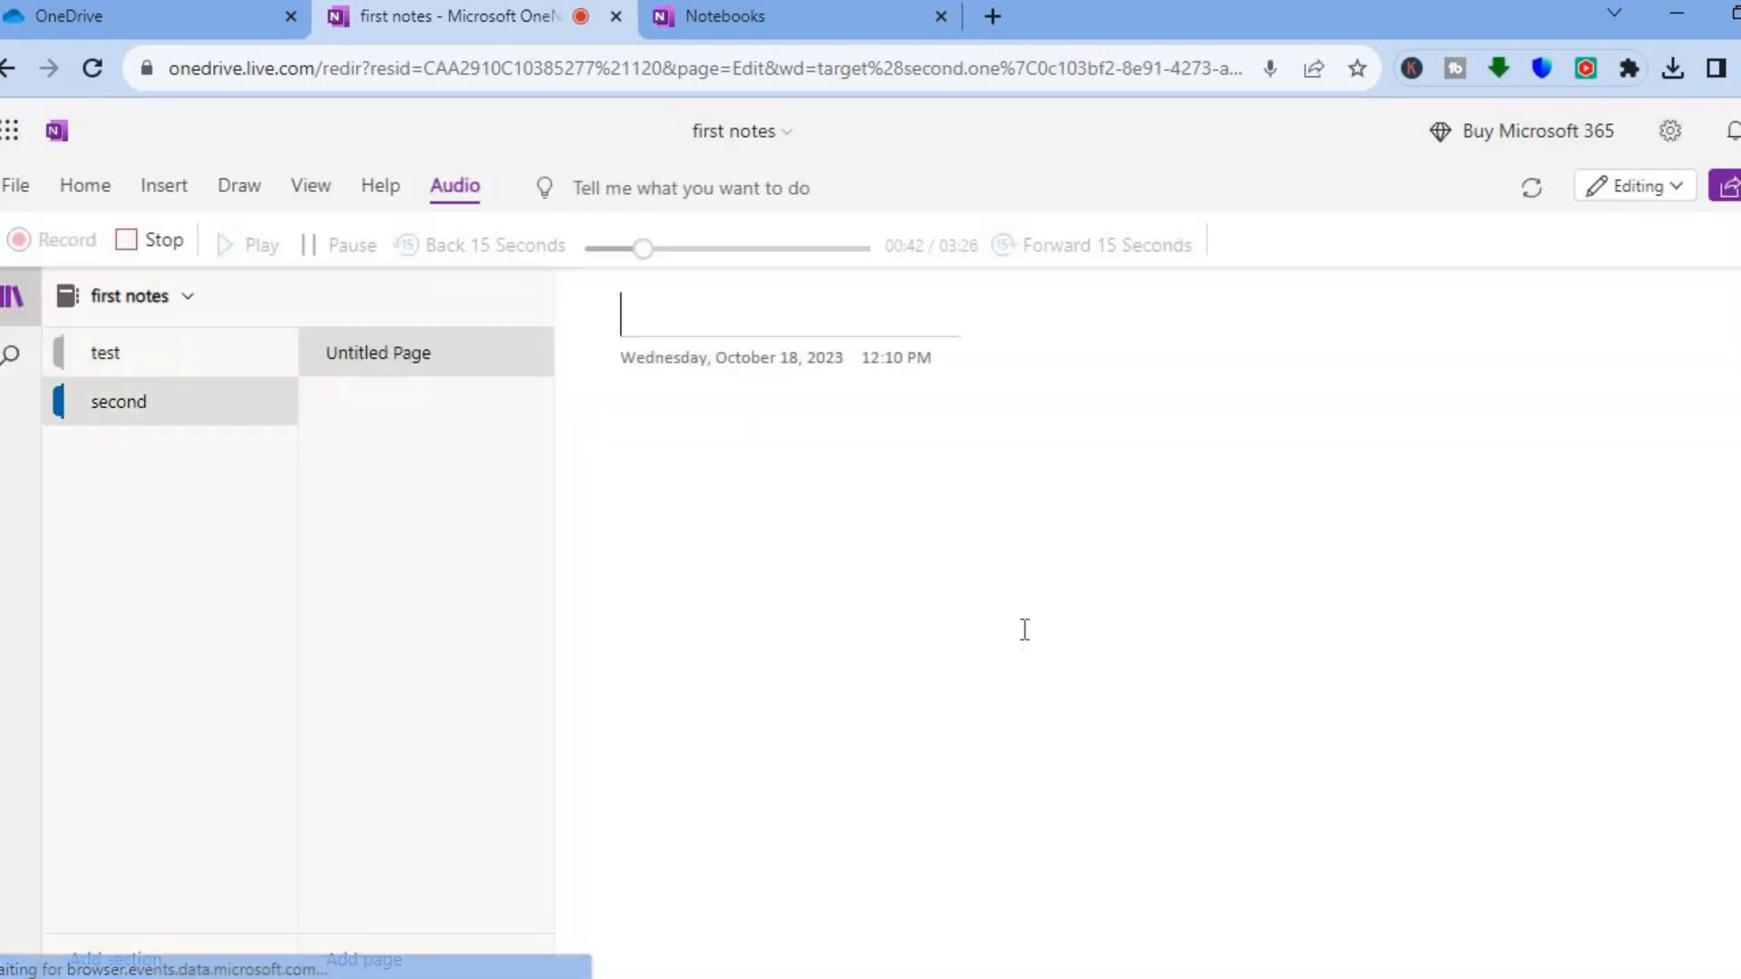
Switch between the test and second sections and open the first notes notebook in a new tab from the notebook list
click(196, 353)
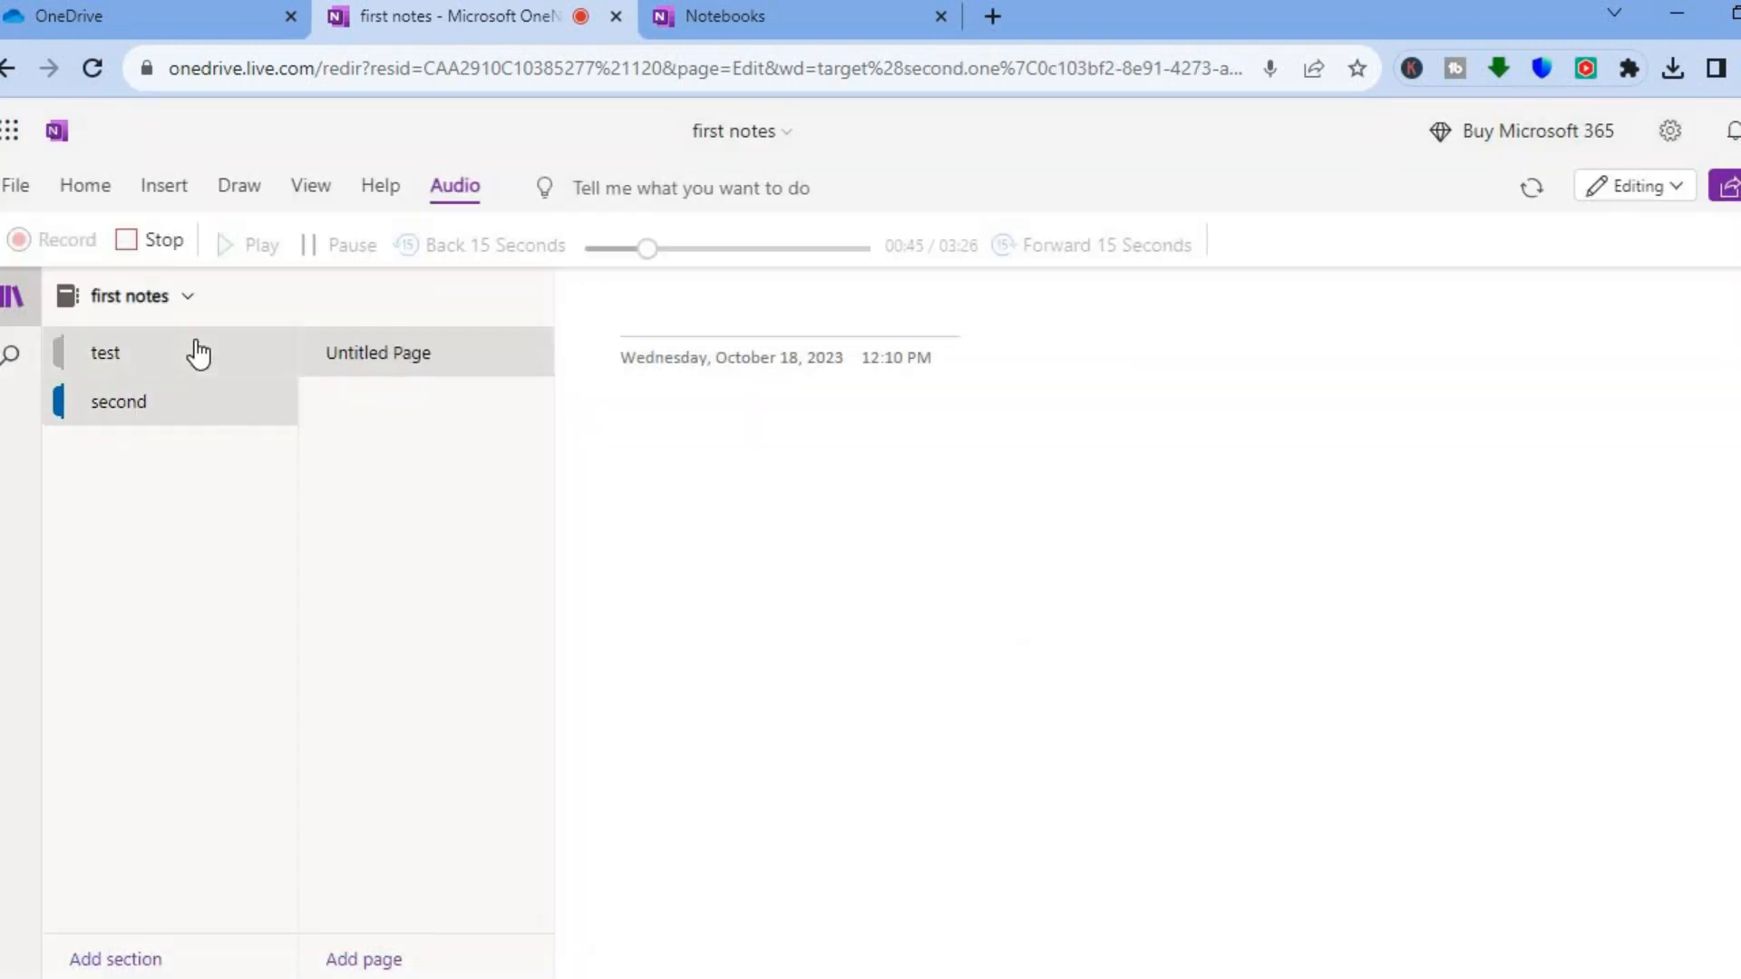
click(182, 407)
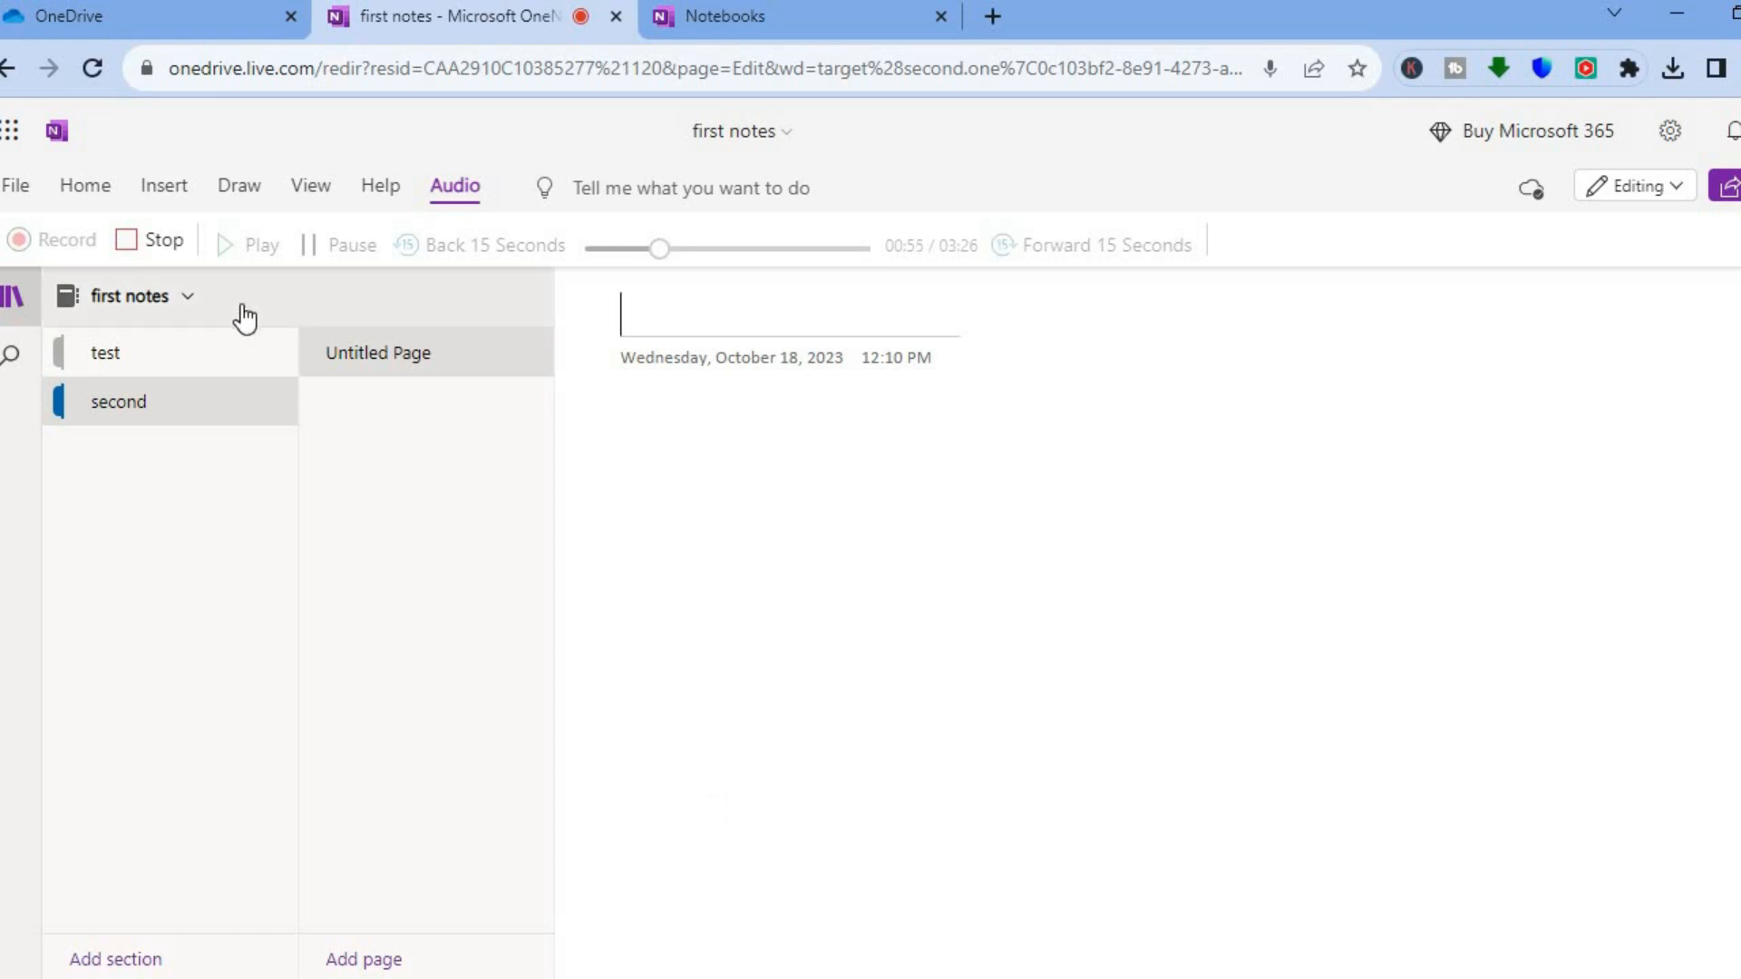
click(170, 308)
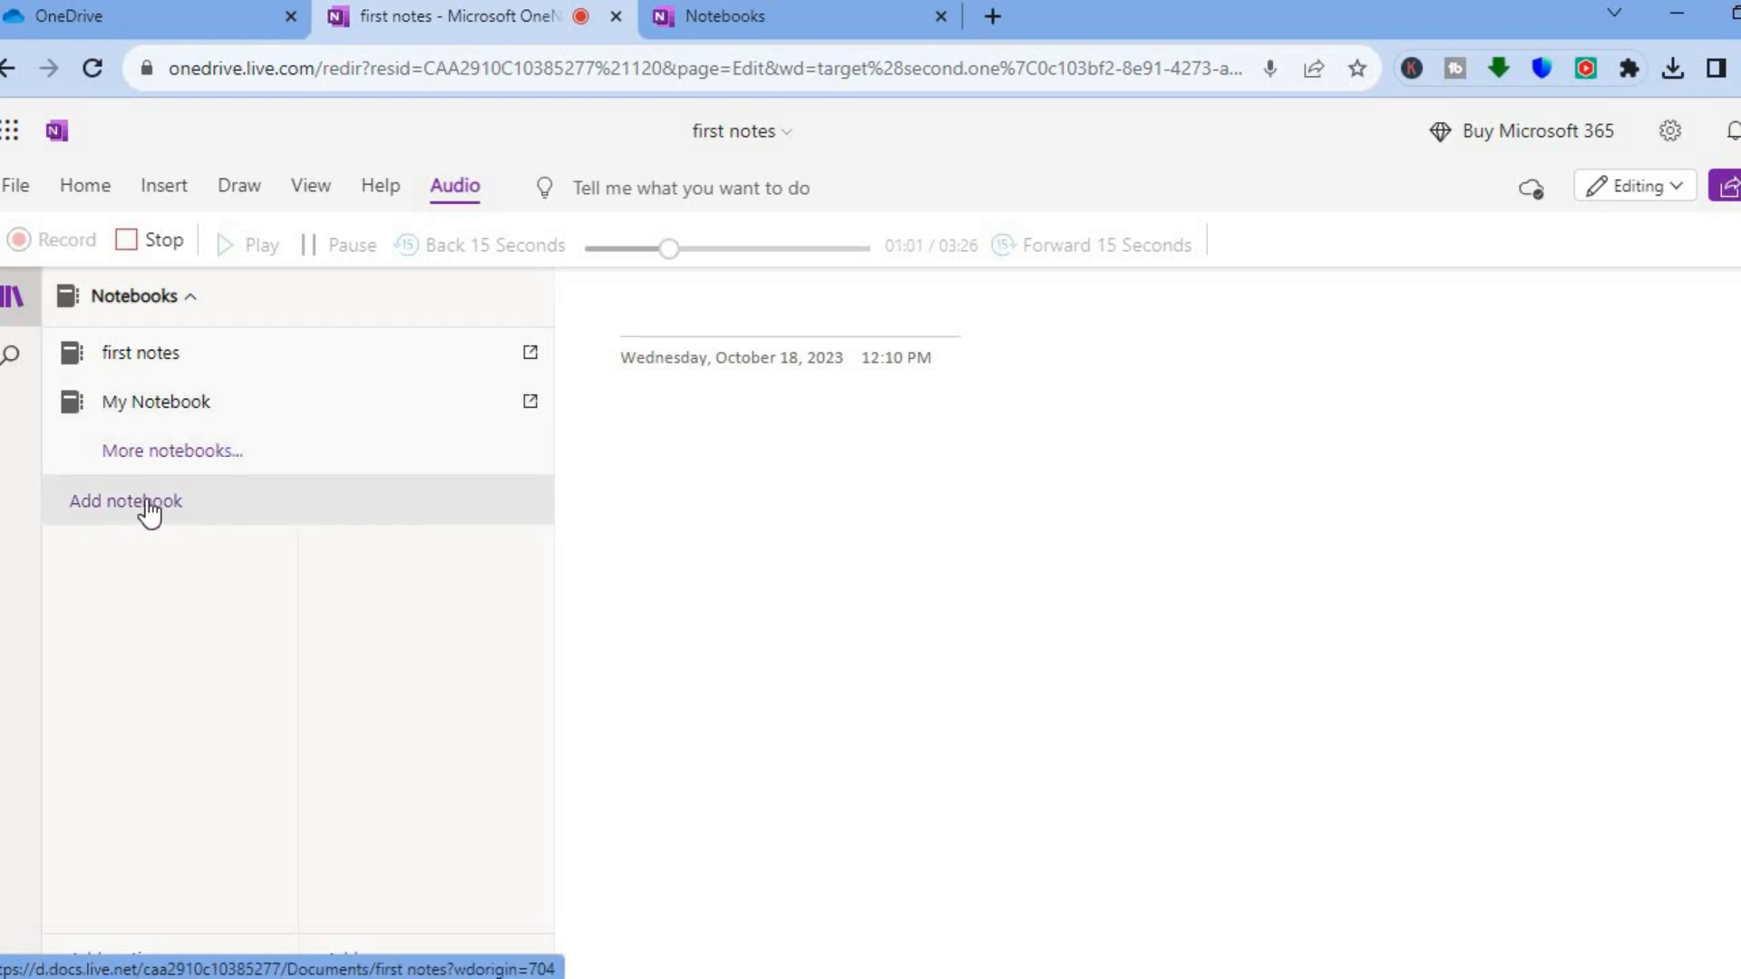
click(195, 361)
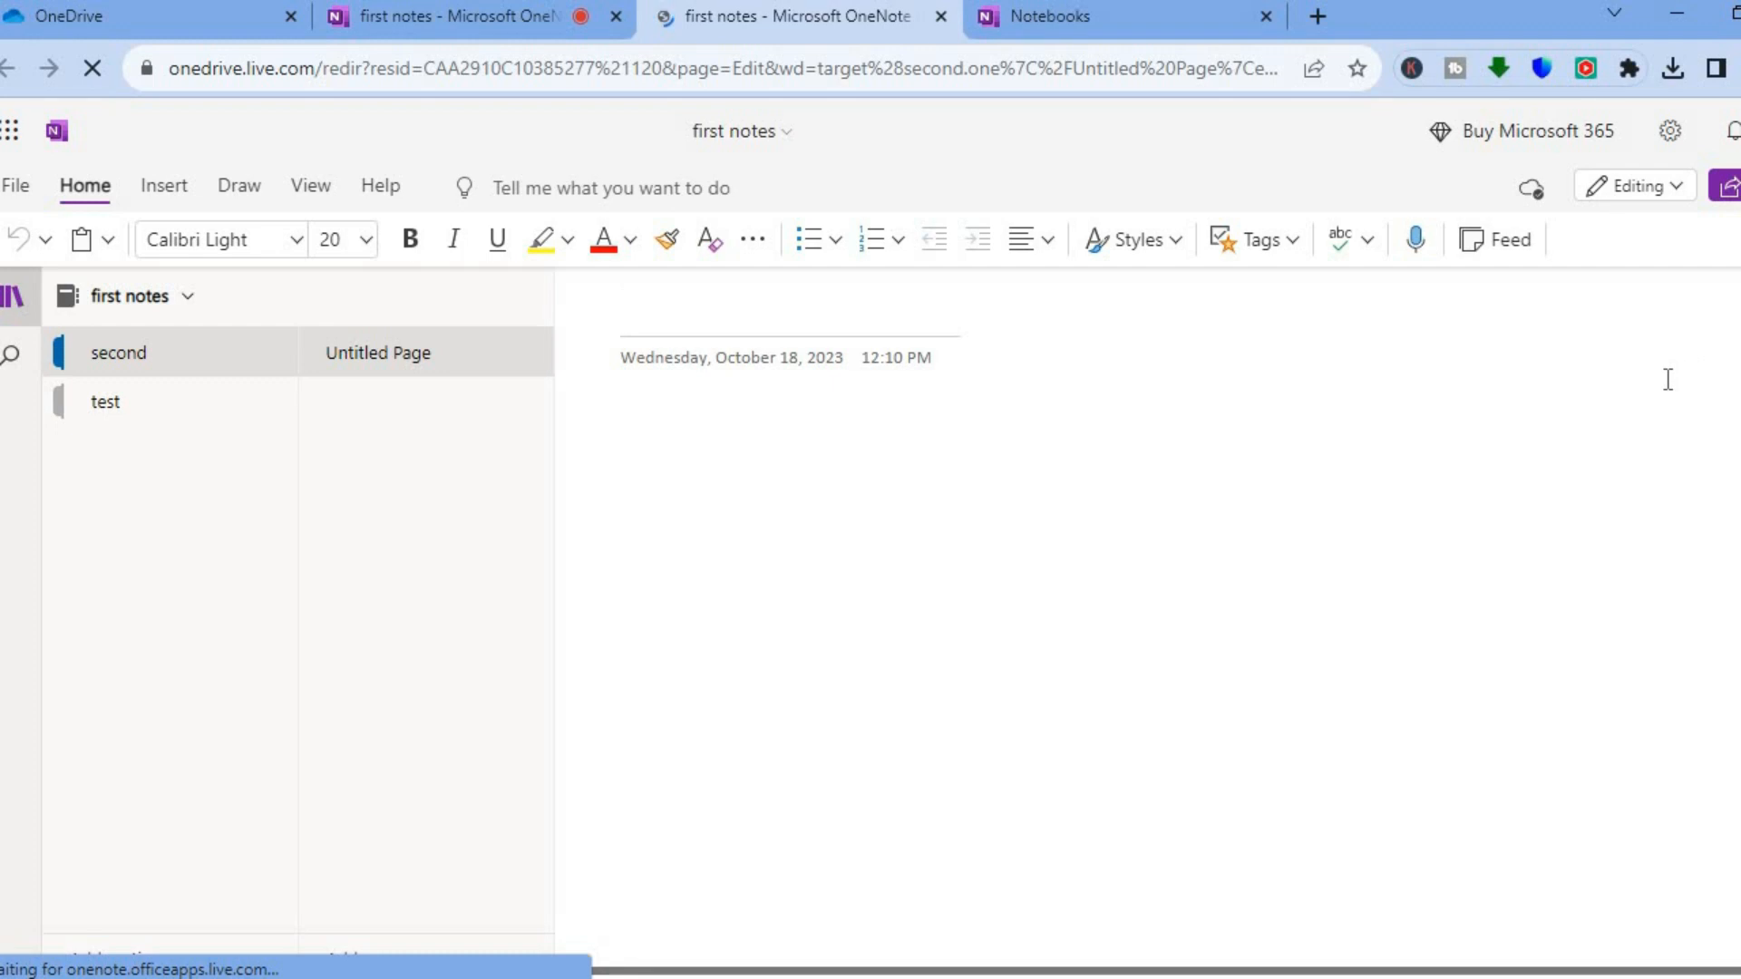
Review the link sharing settings for the entire first notes notebook and close the sharing dialog without sending a link
click(1727, 187)
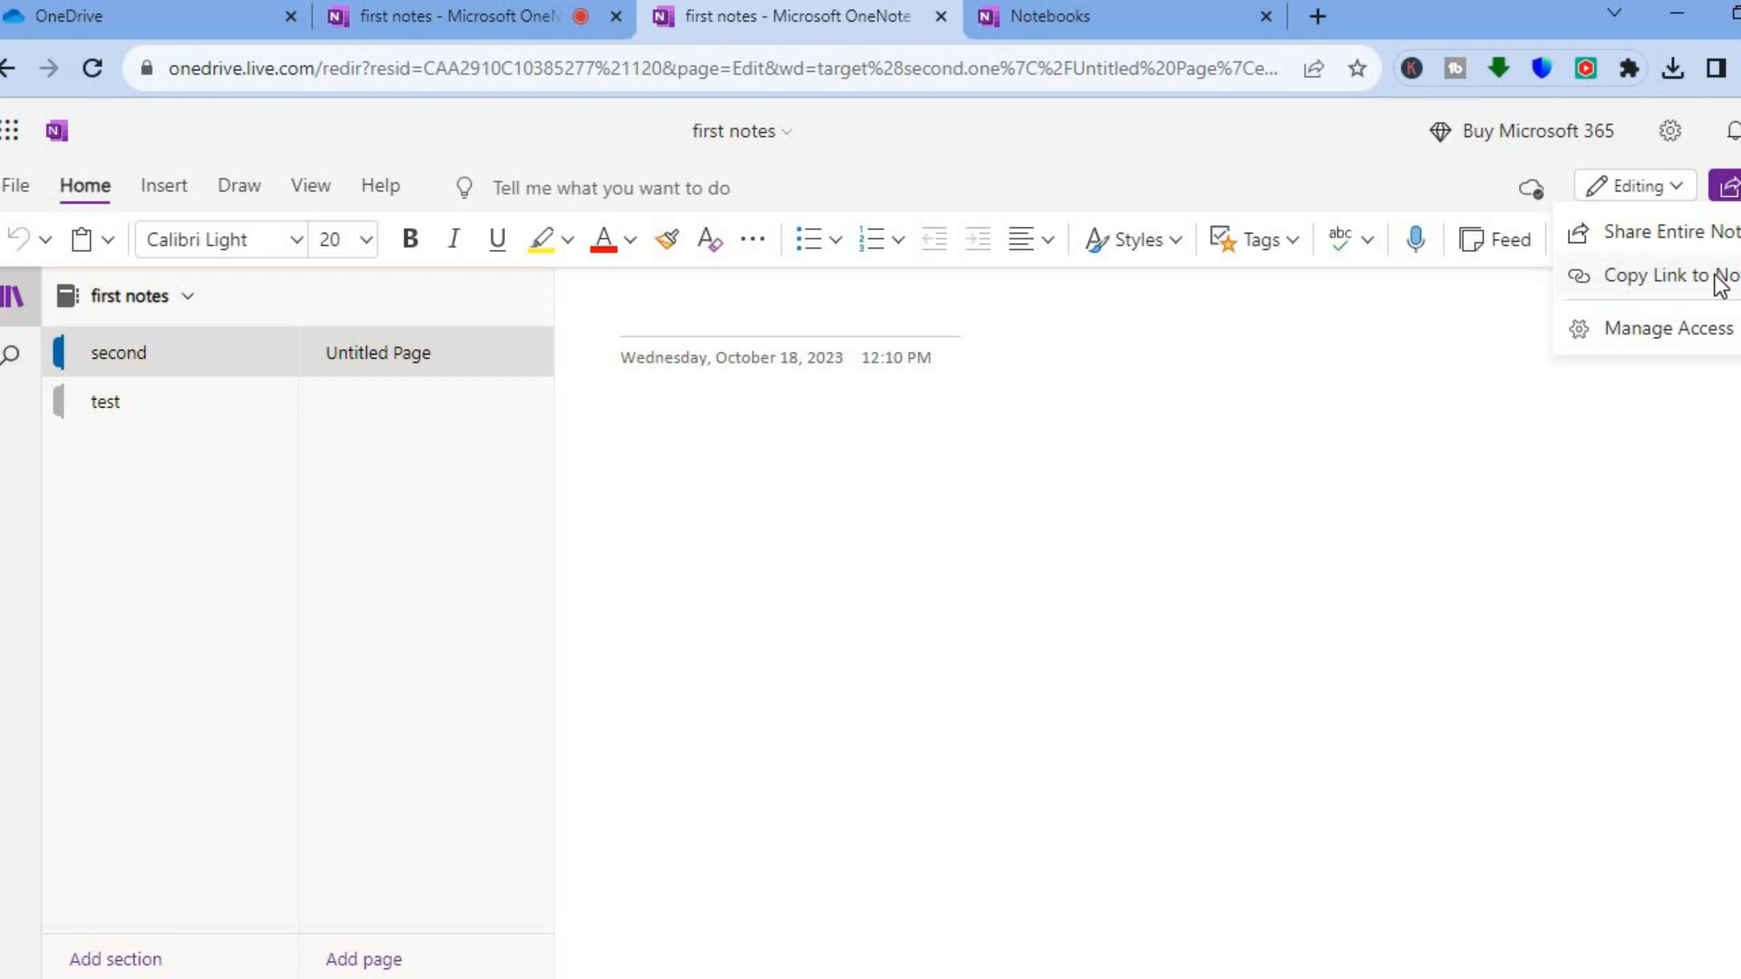
click(1663, 232)
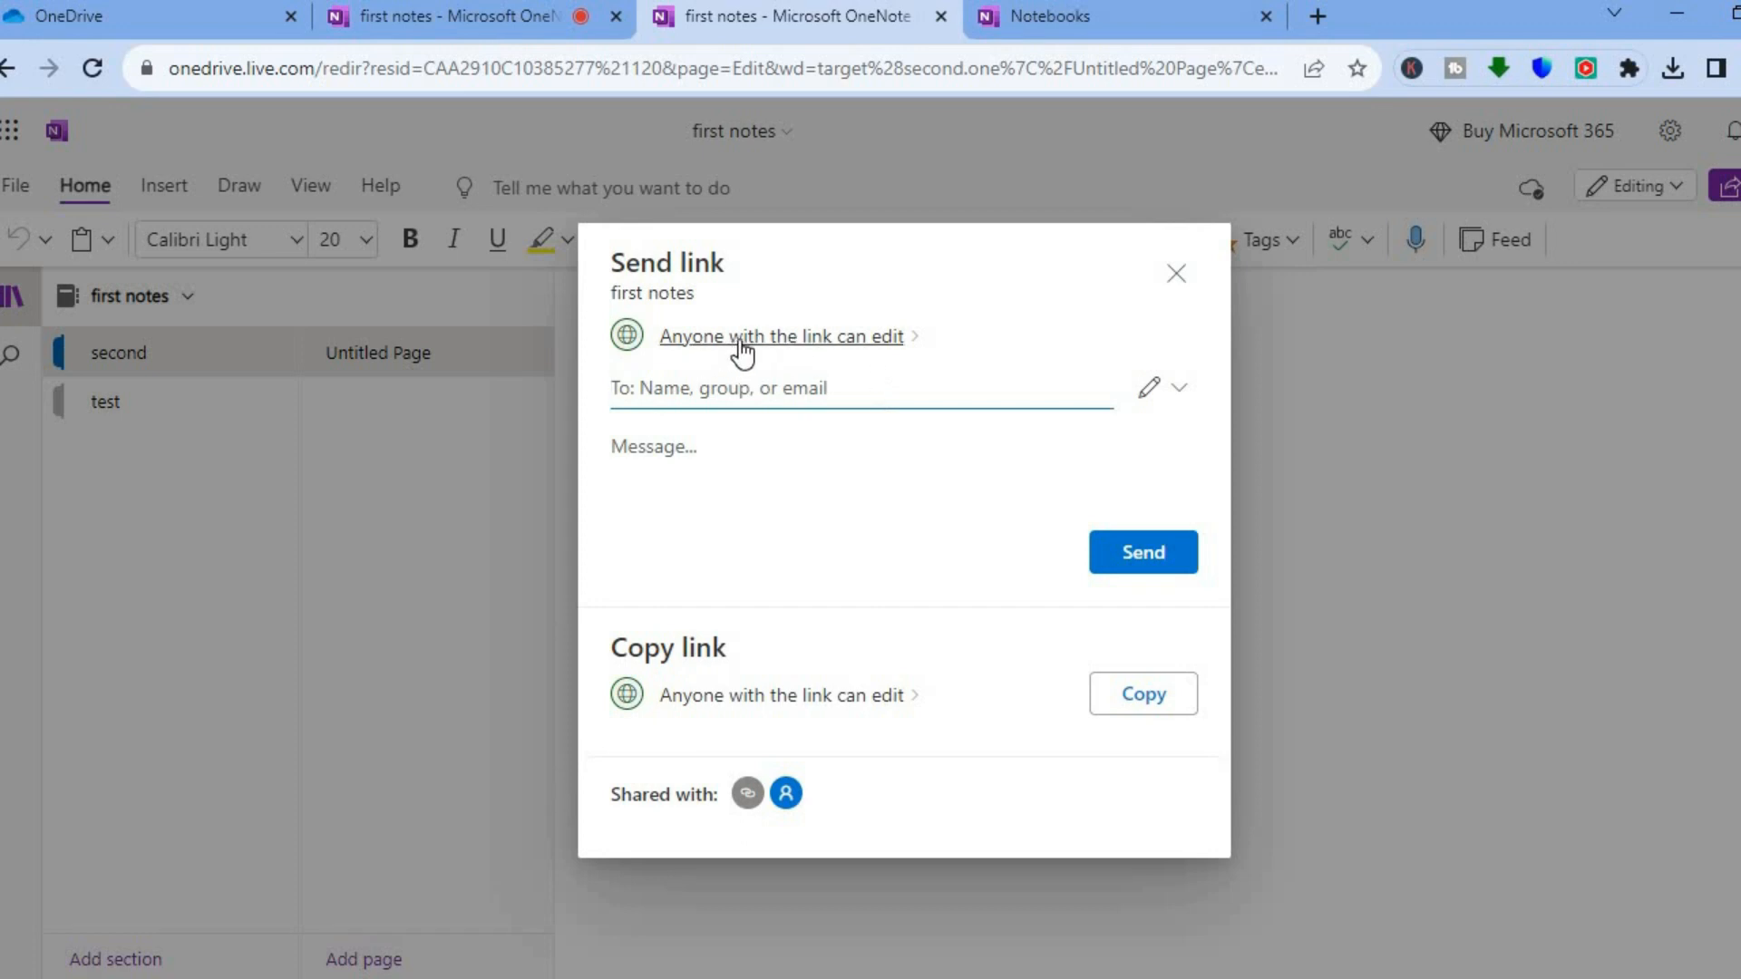
click(893, 339)
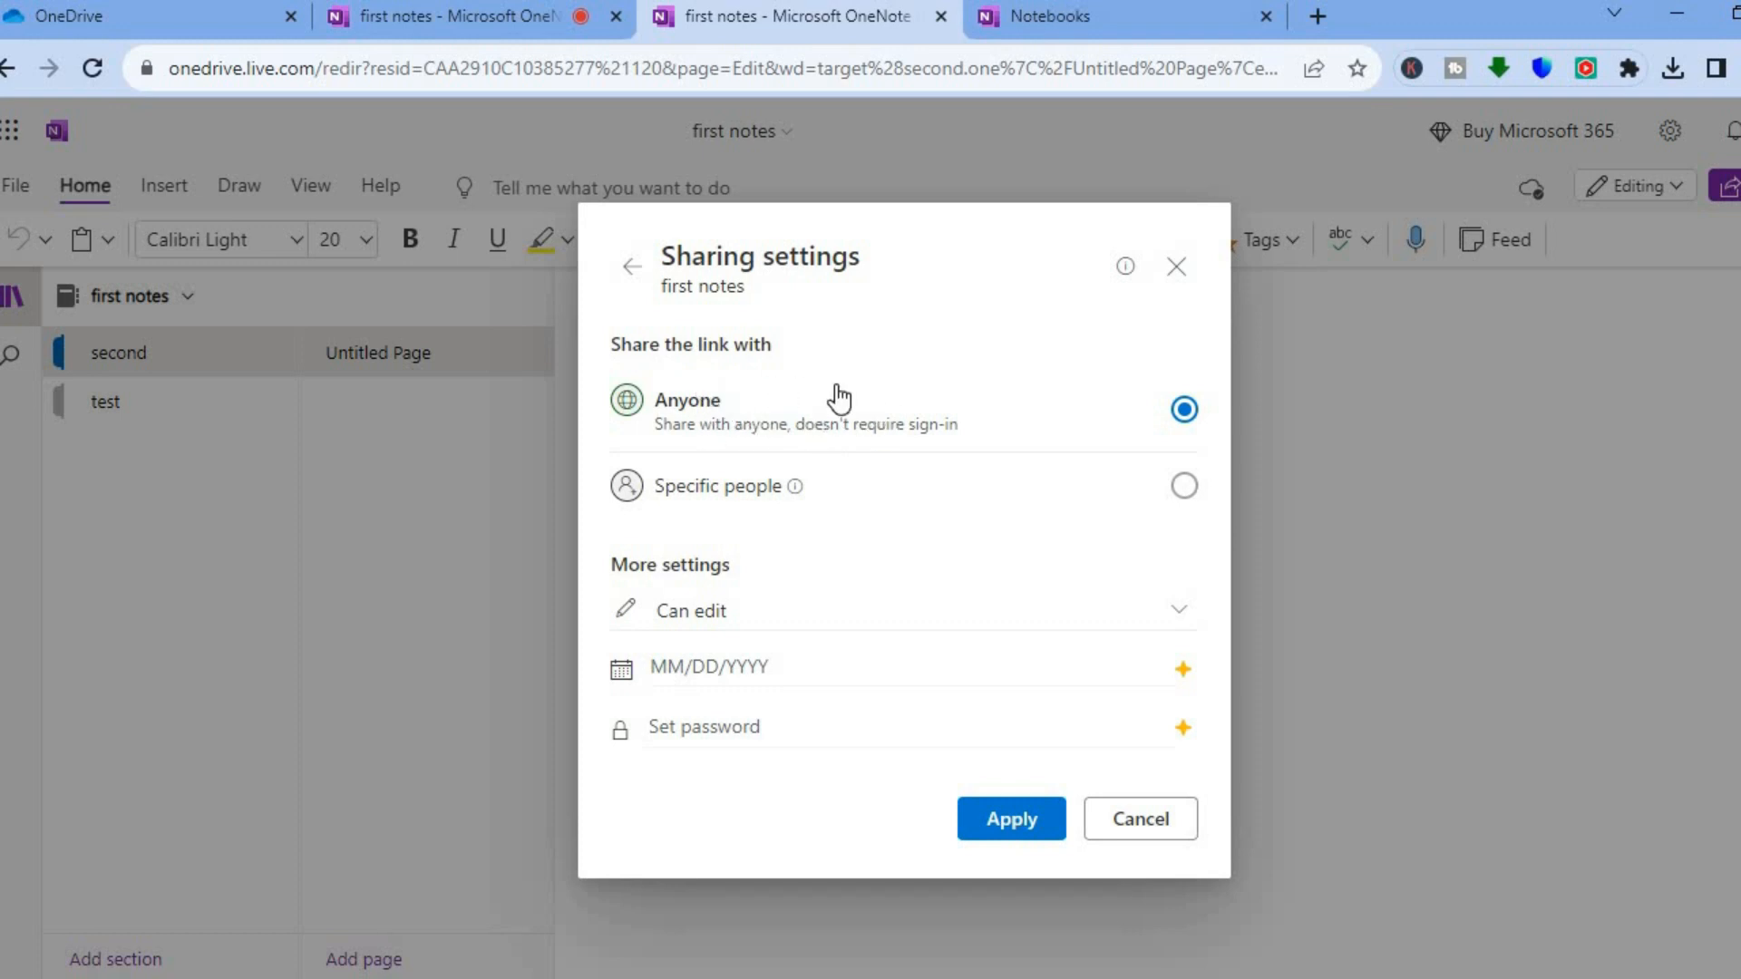
click(632, 266)
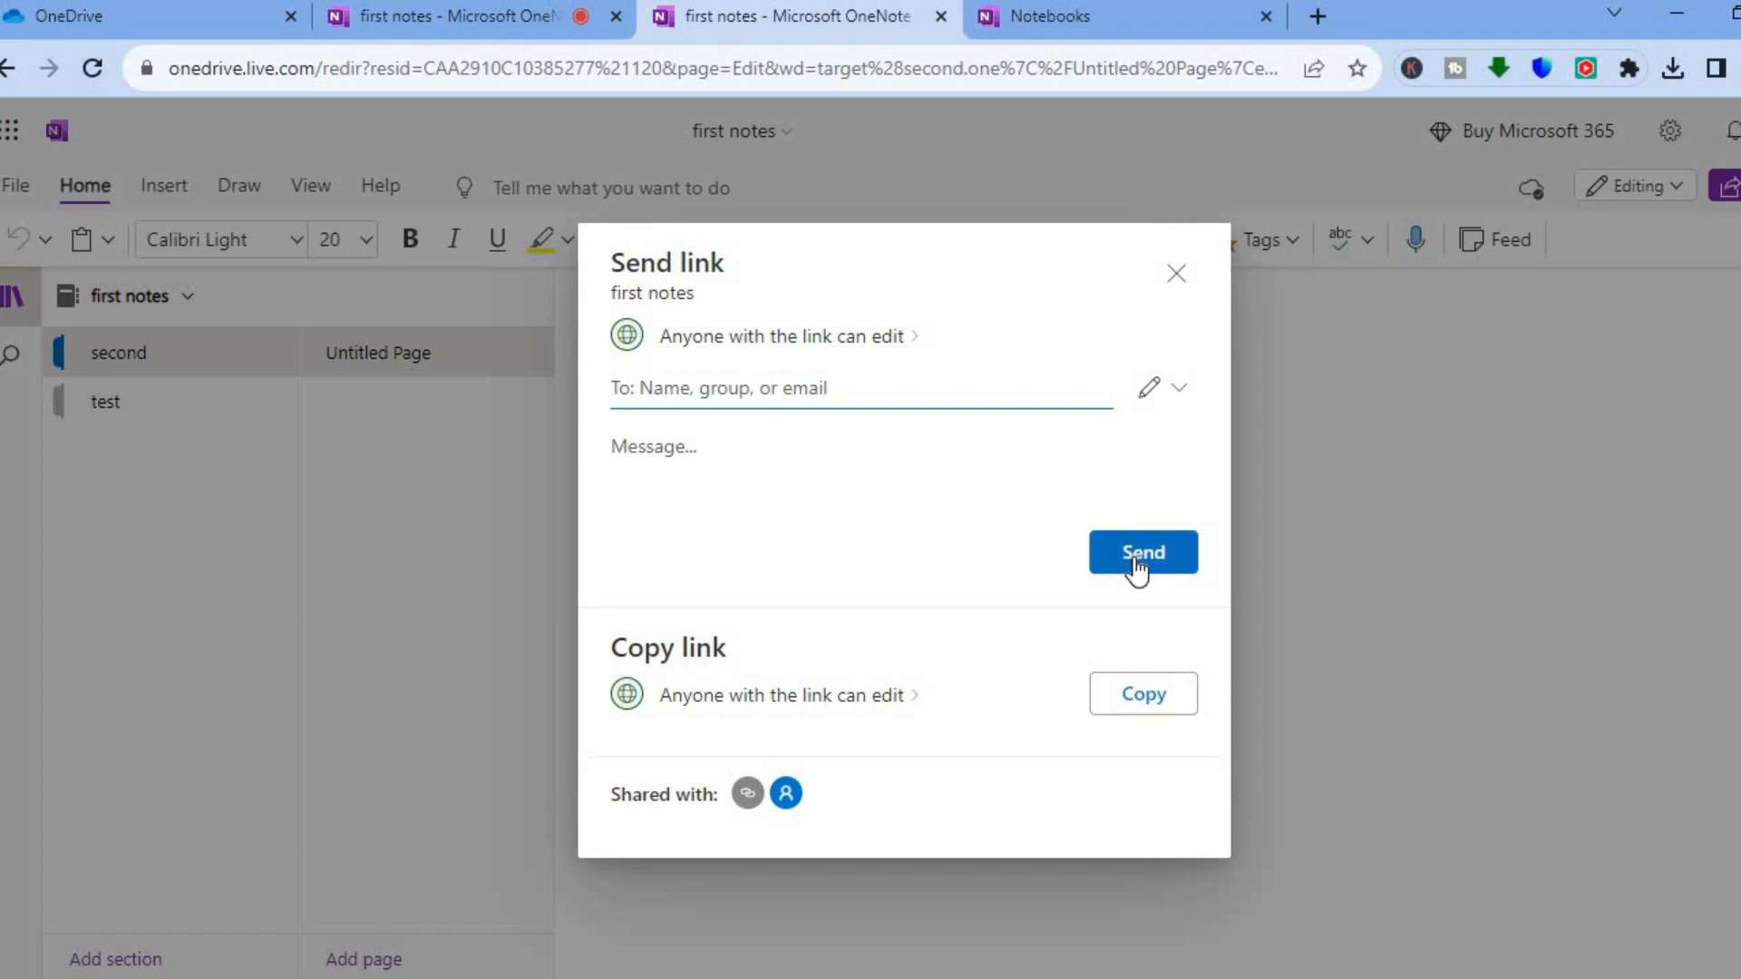
click(1190, 274)
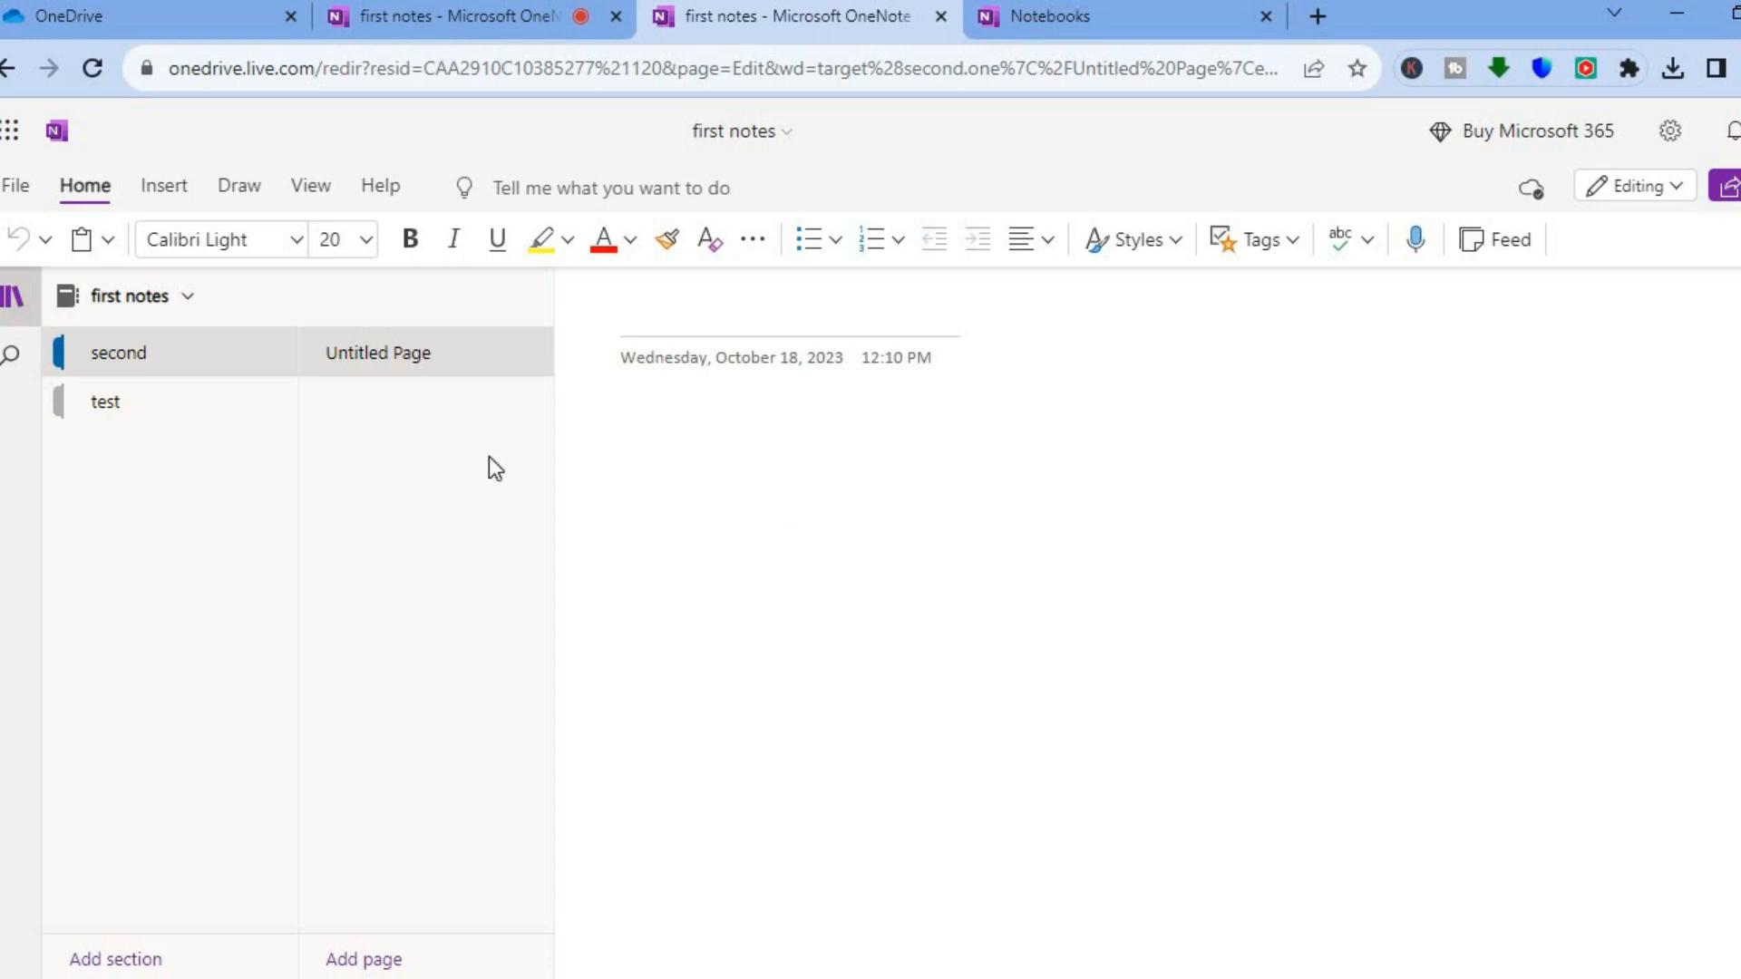
Switch to OneDrive and open the Documents folder that holds the notebooks
click(13, 127)
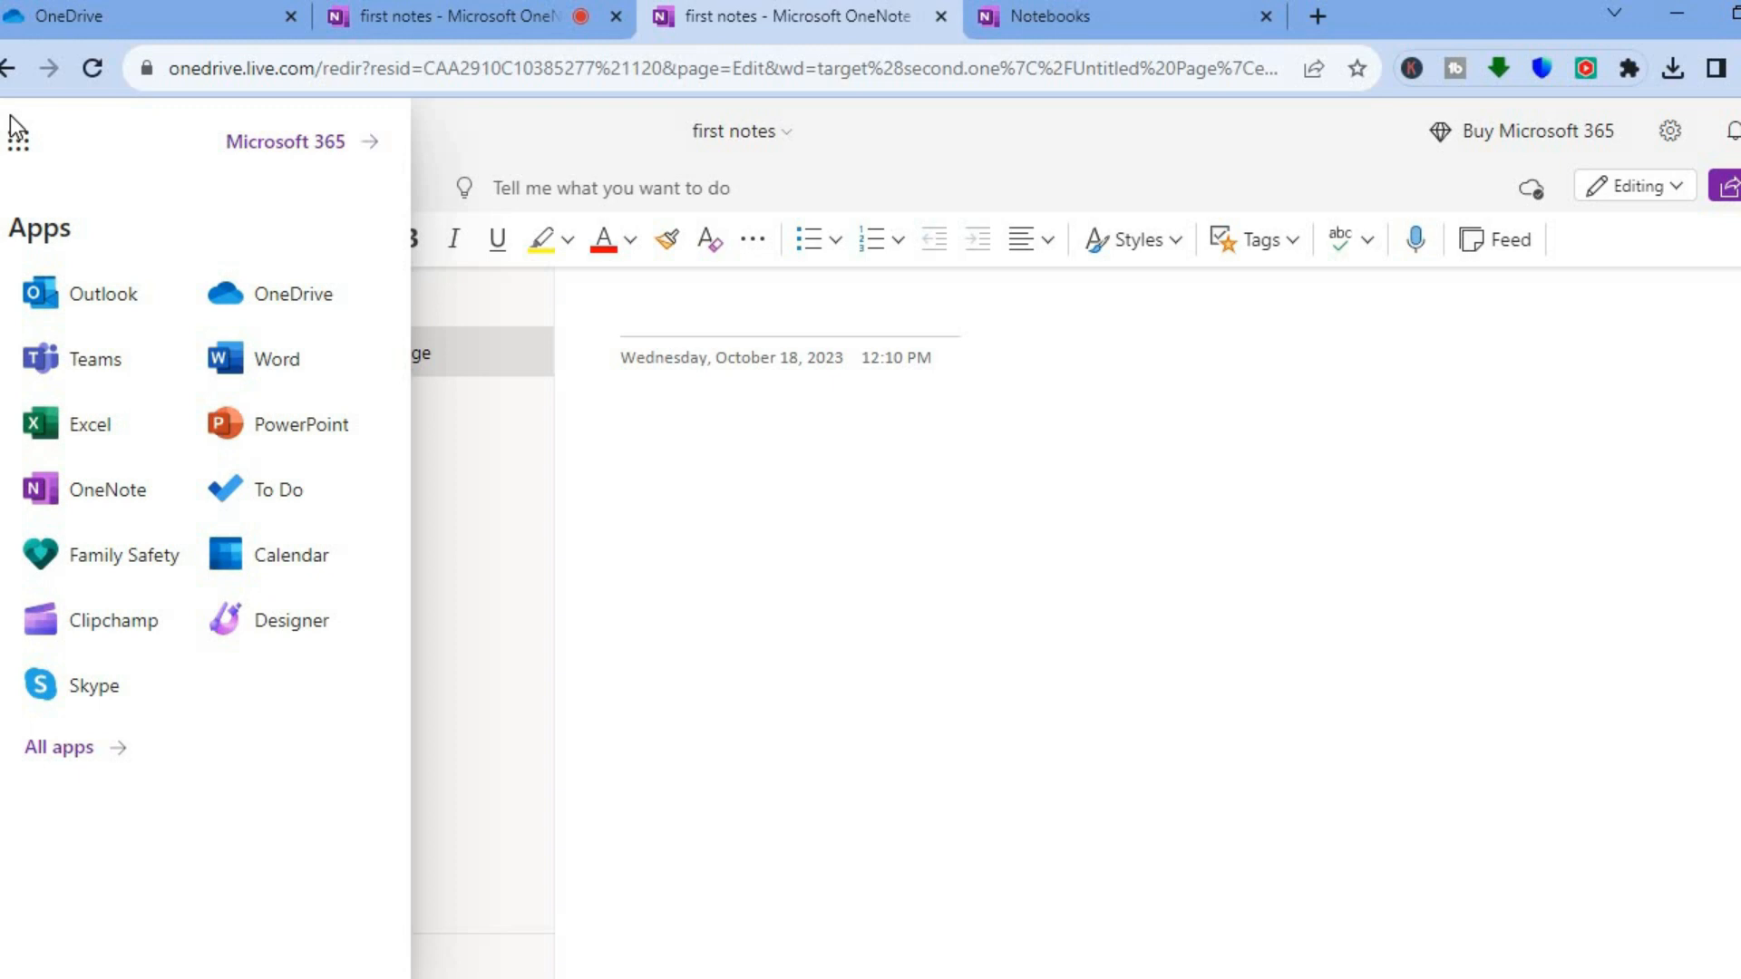
click(266, 295)
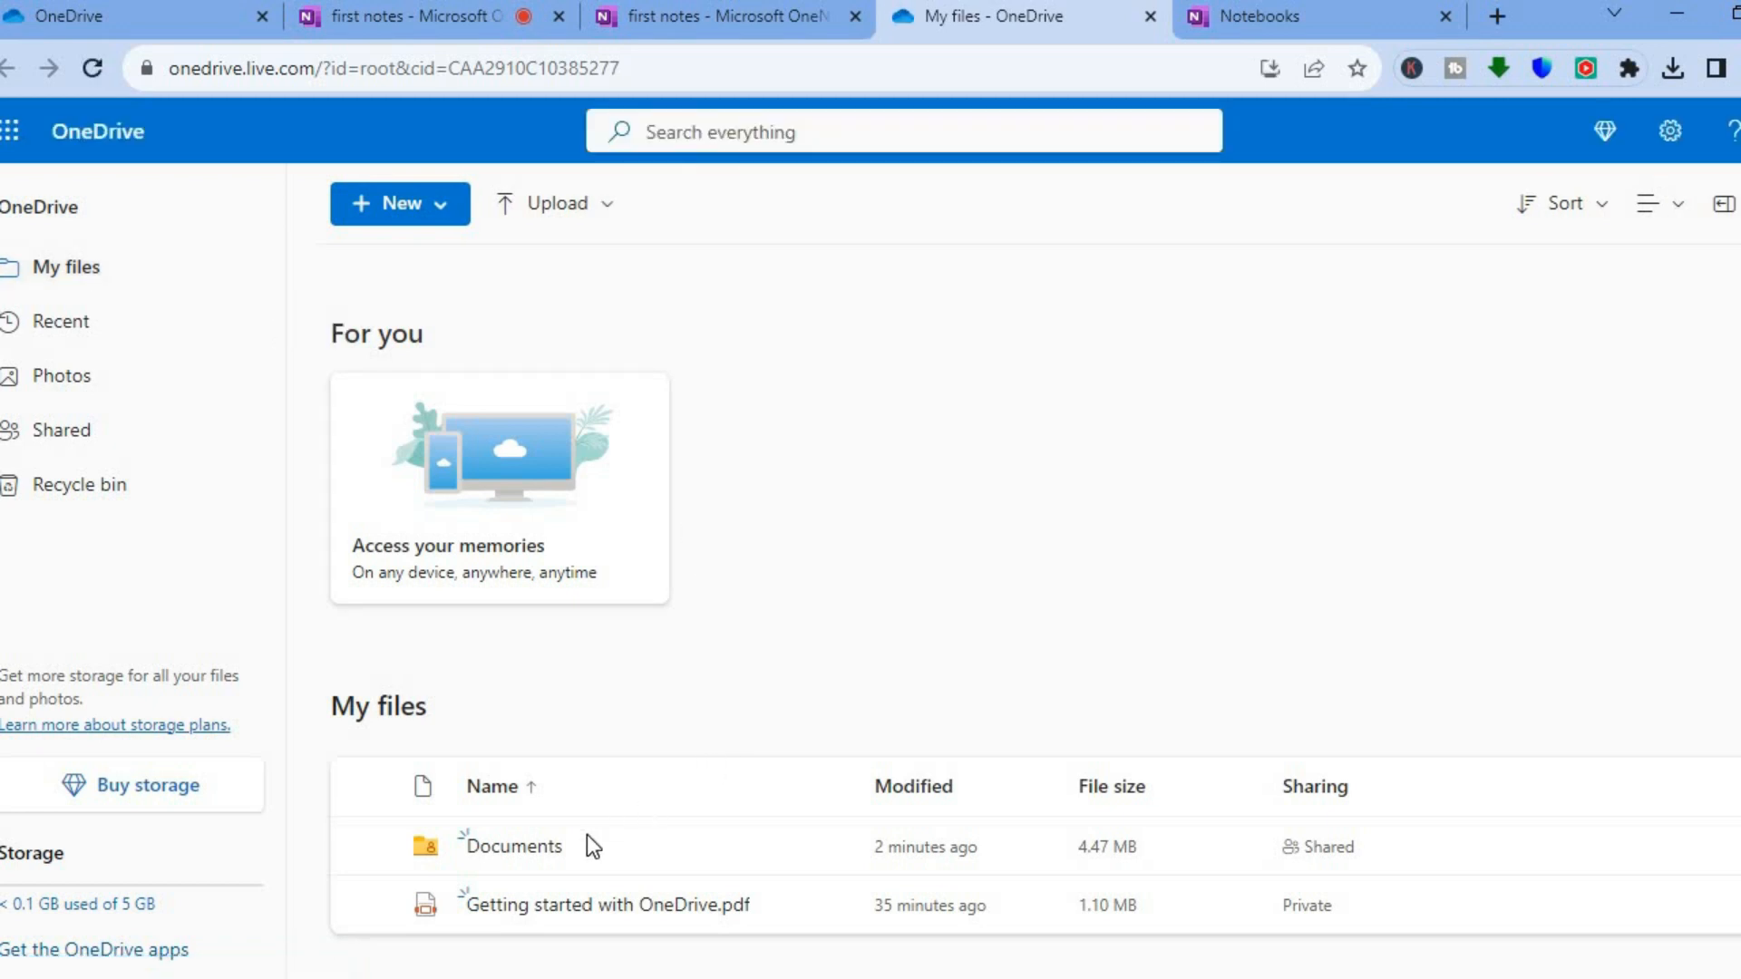
click(526, 849)
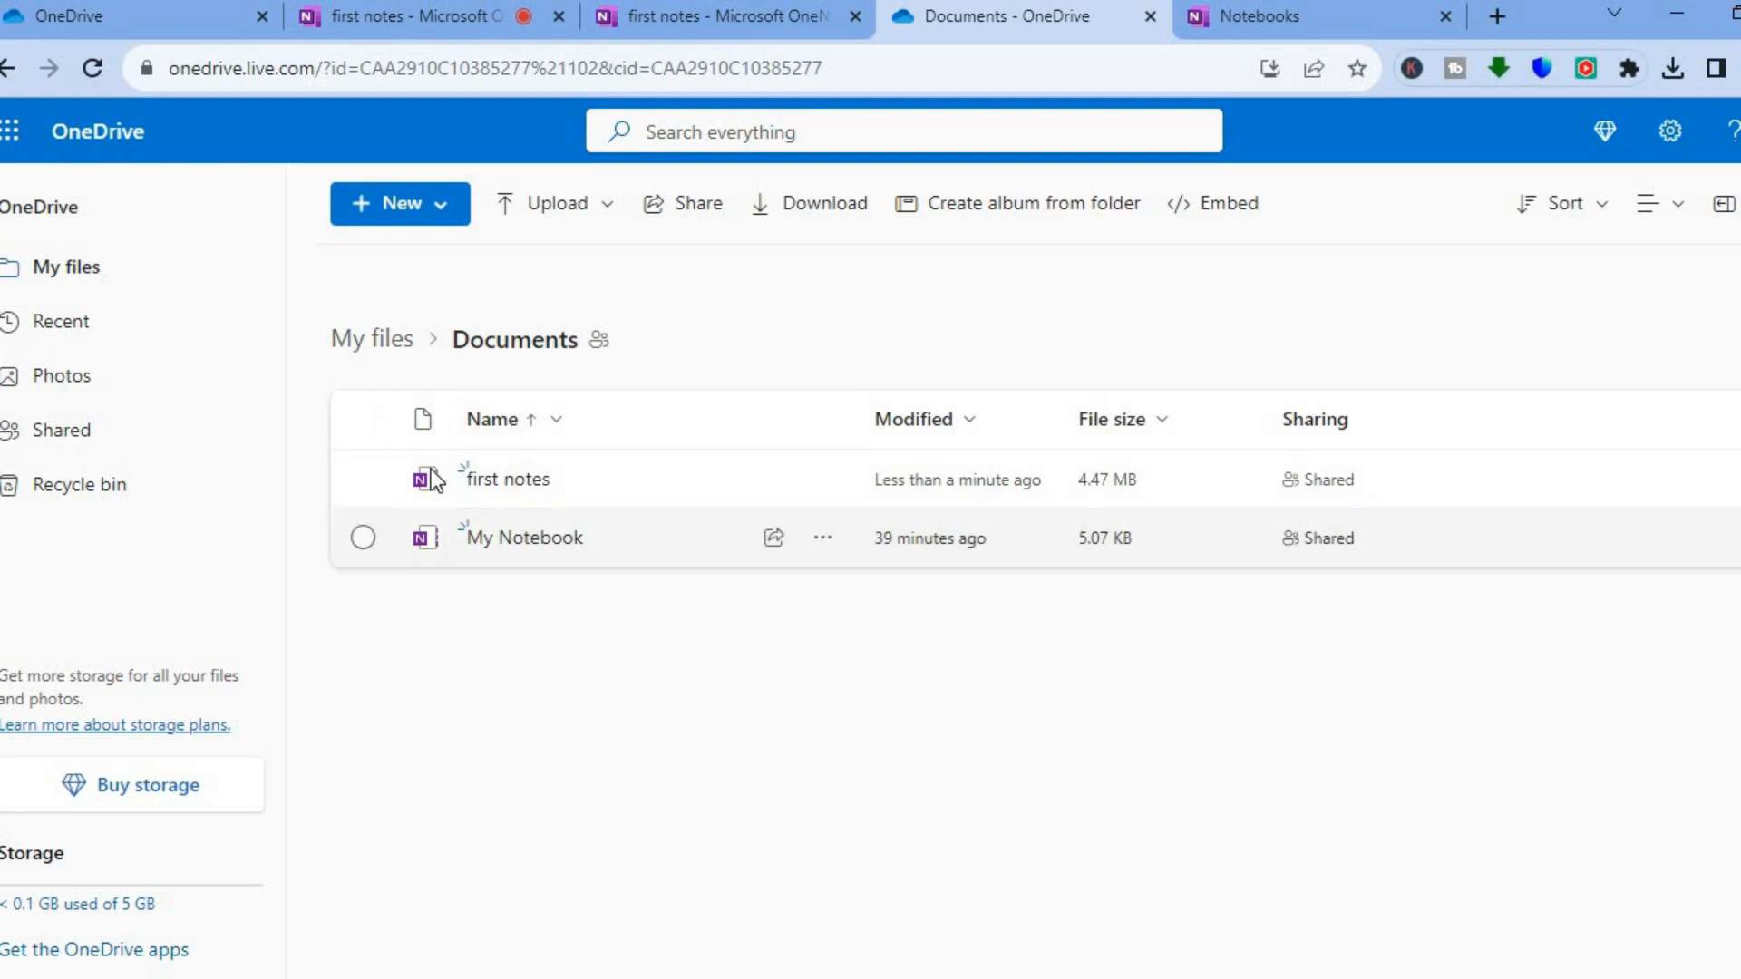
Display the embed code for the first notes notebook, select the whole code and close the embed view
click(364, 479)
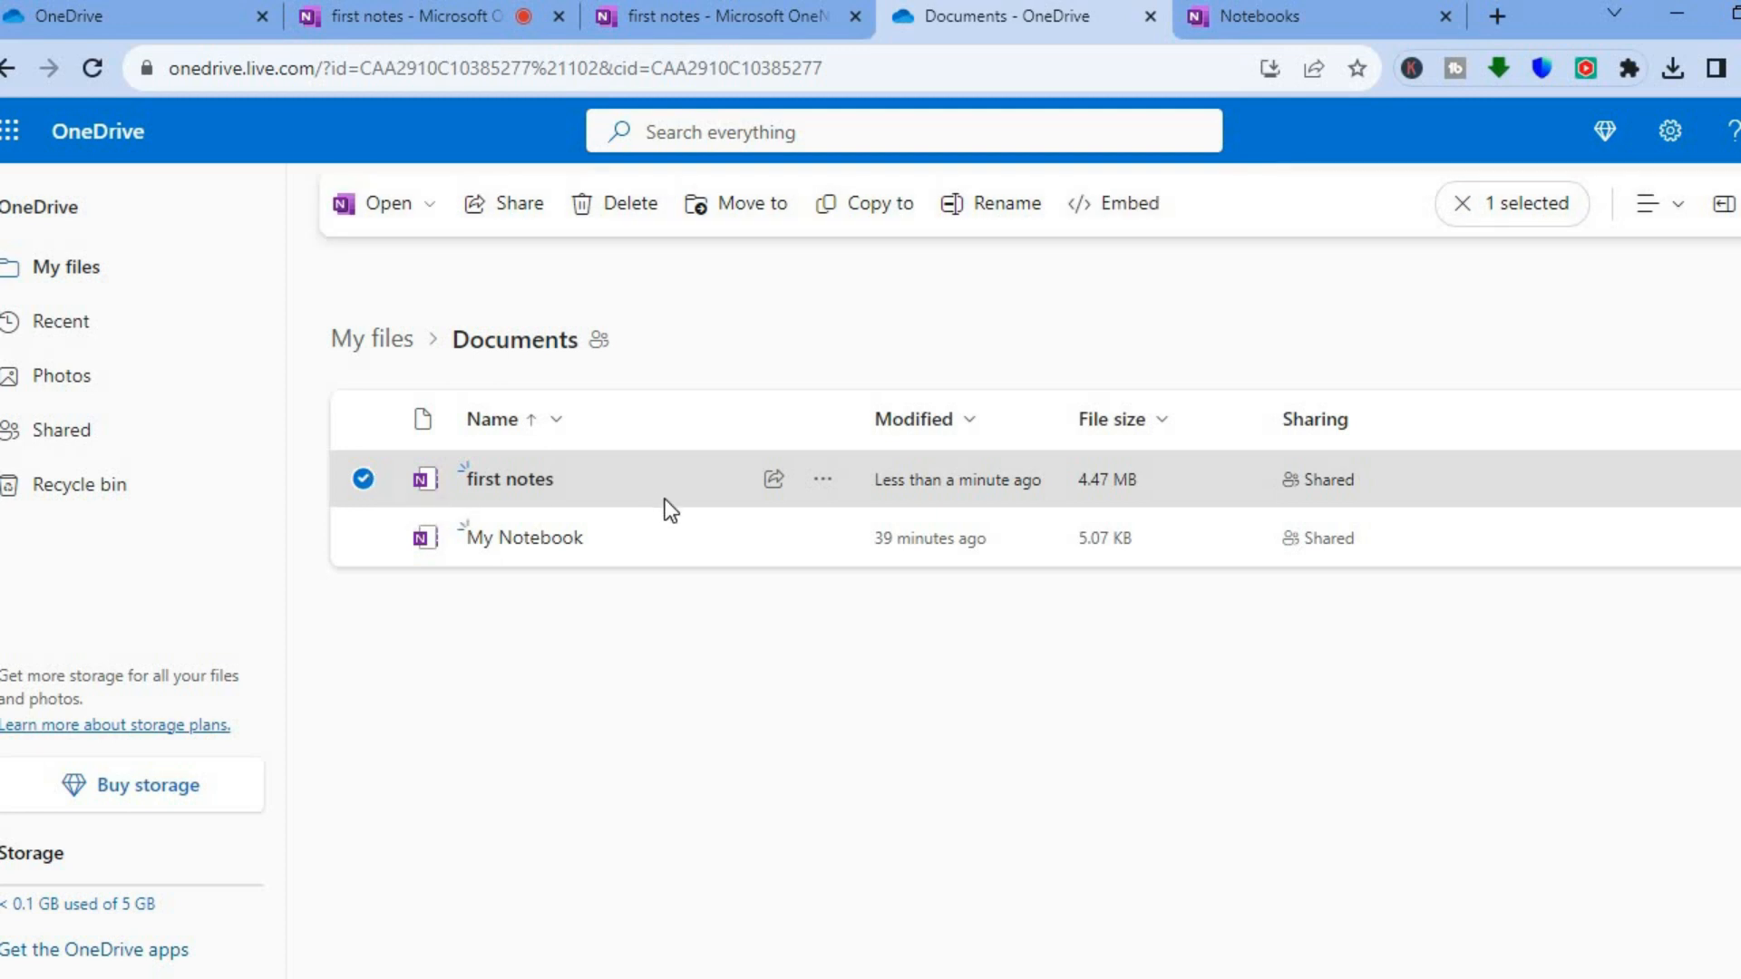
click(821, 480)
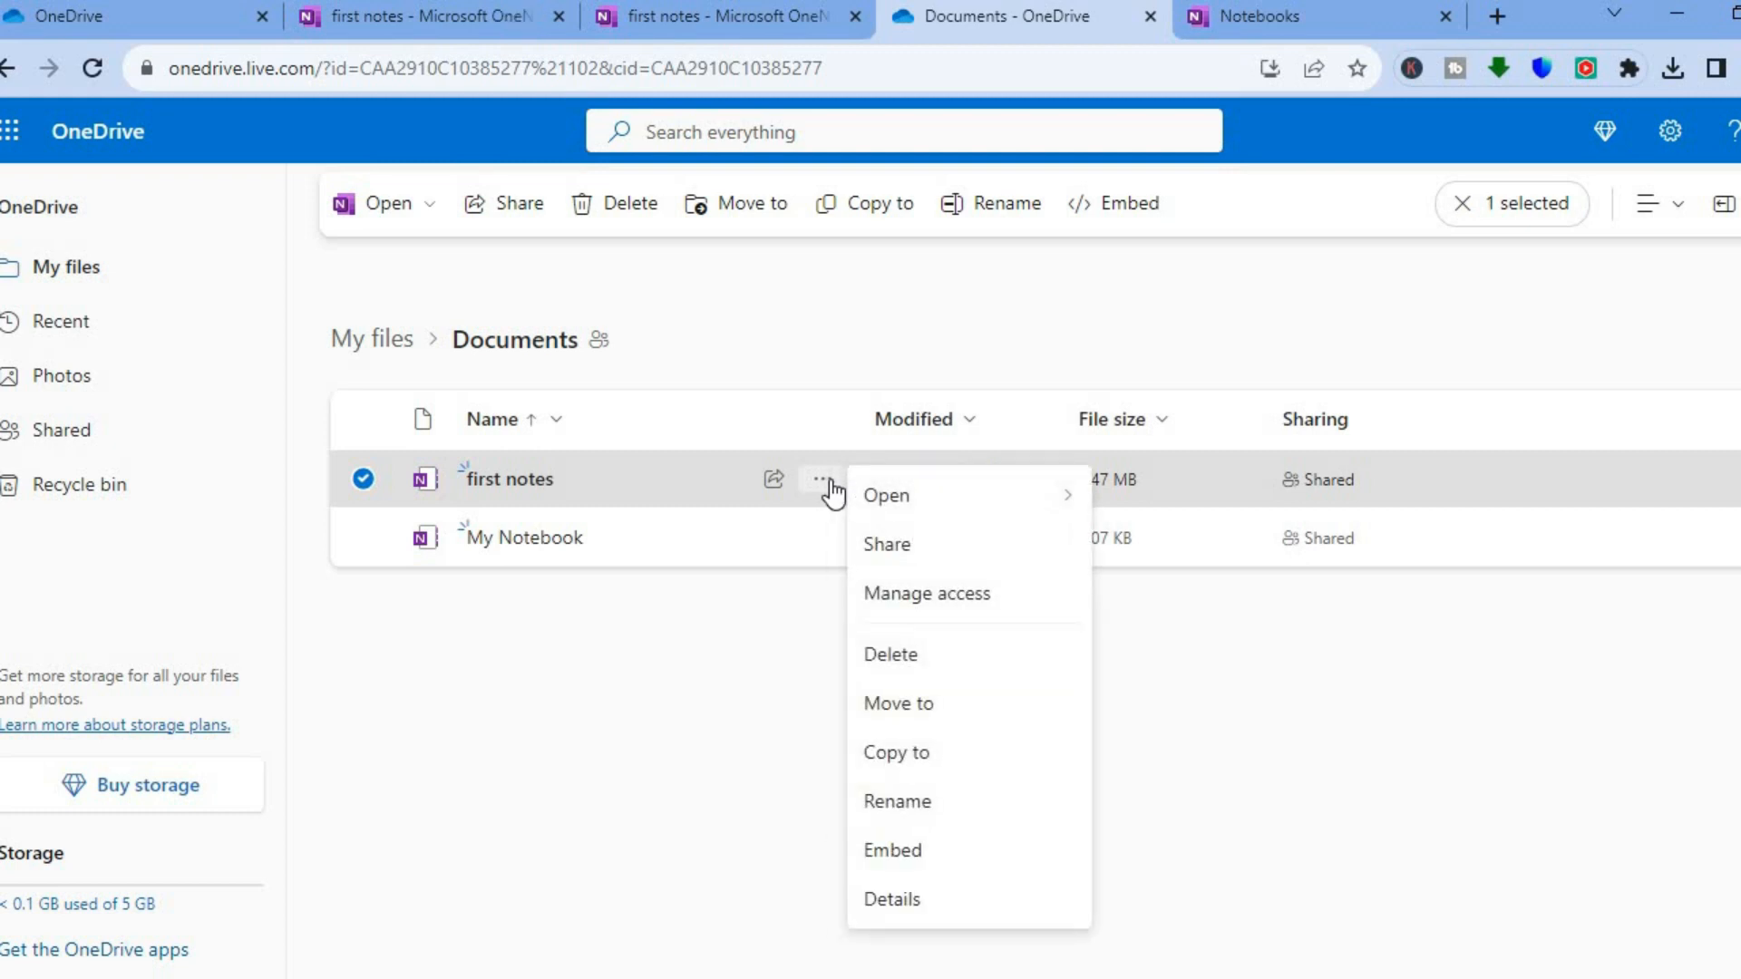
click(924, 854)
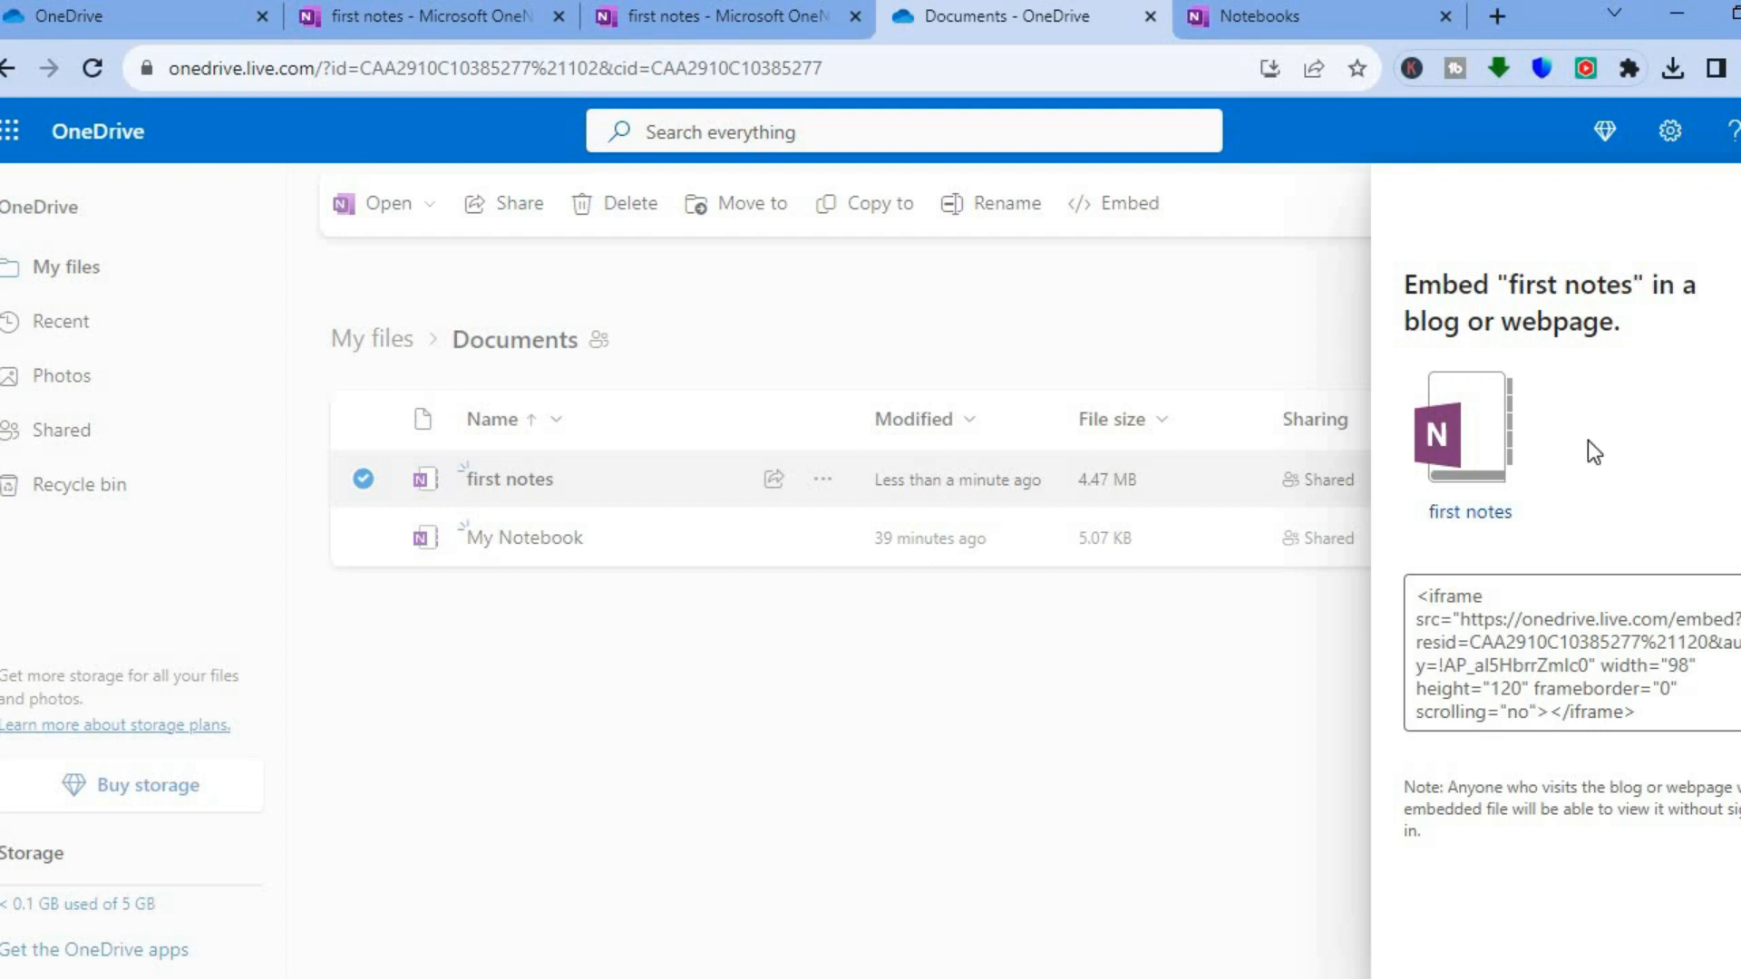
drag(1643, 718, 1483, 630)
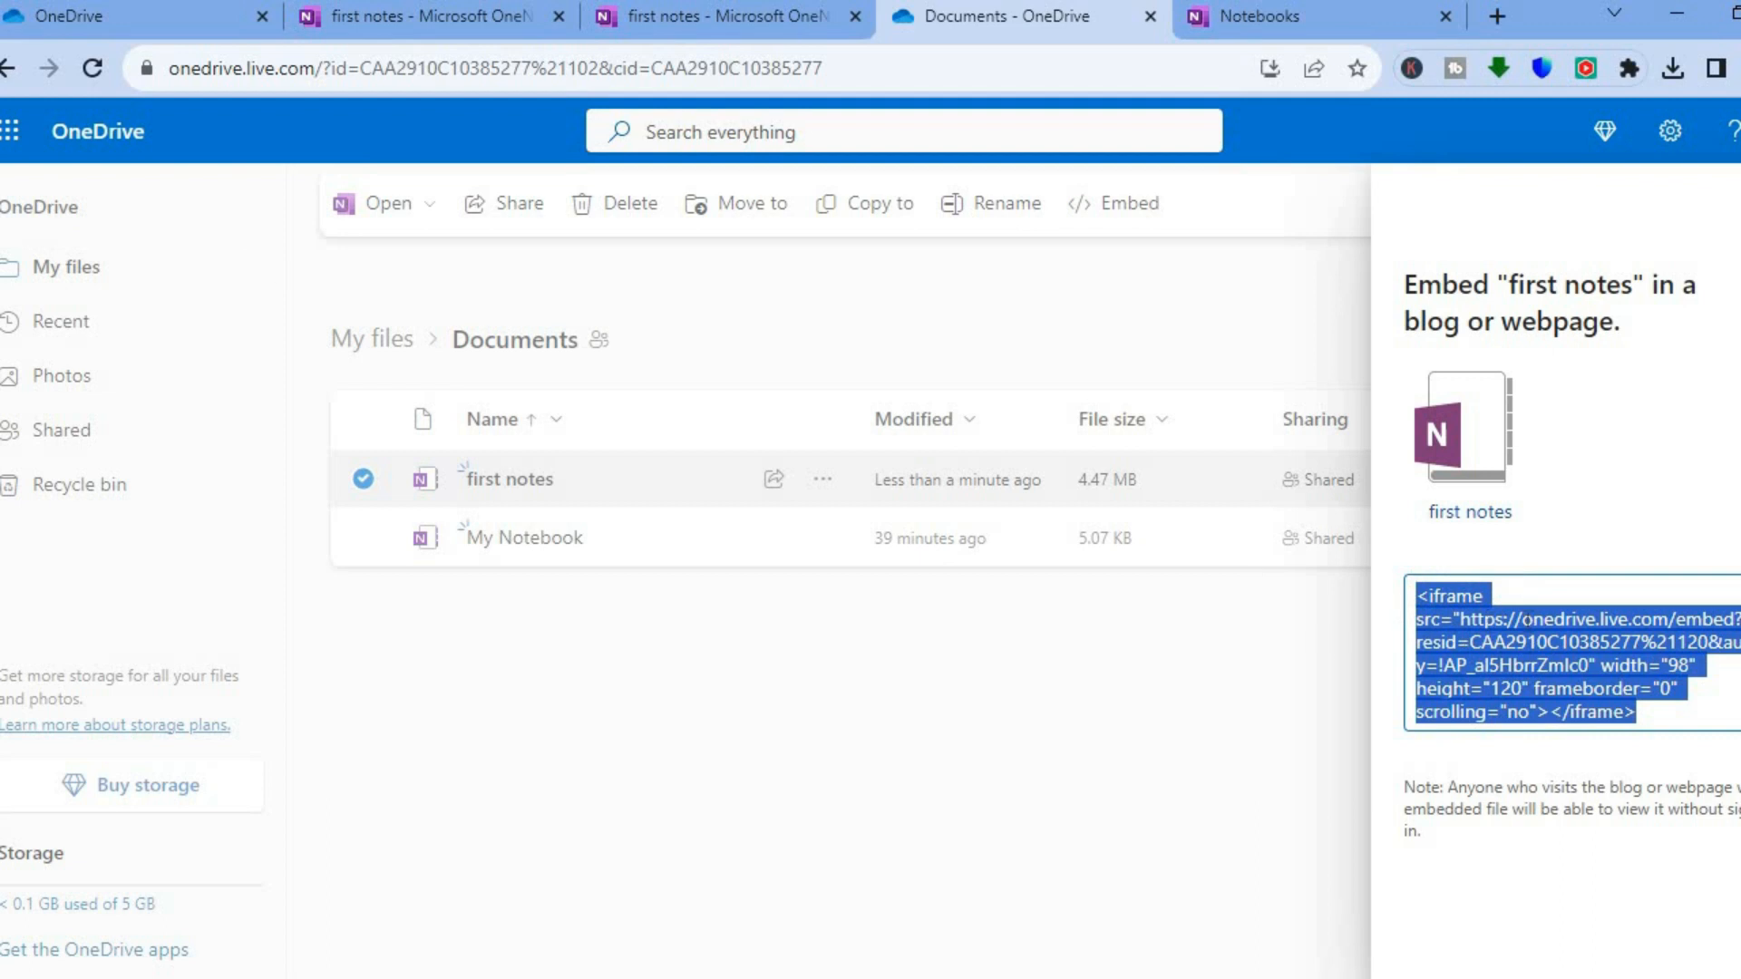
click(1739, 196)
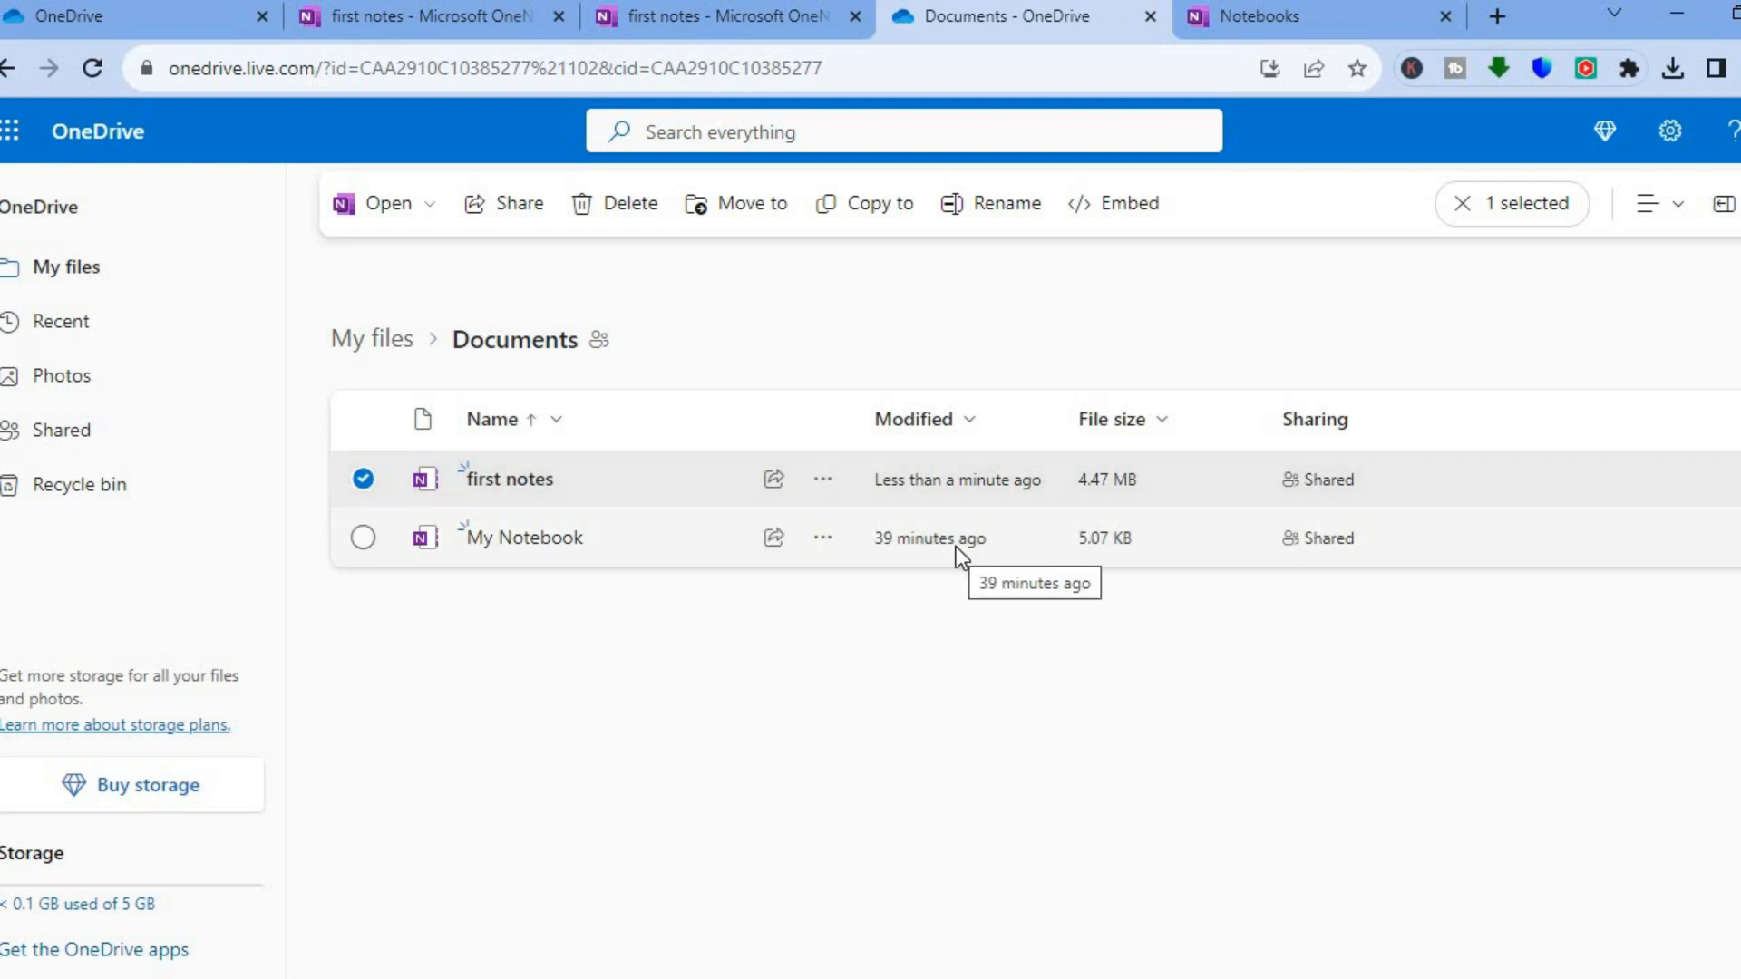
Look at the rename dialog and the opening options of the first notes notebook, and dismiss both
click(823, 489)
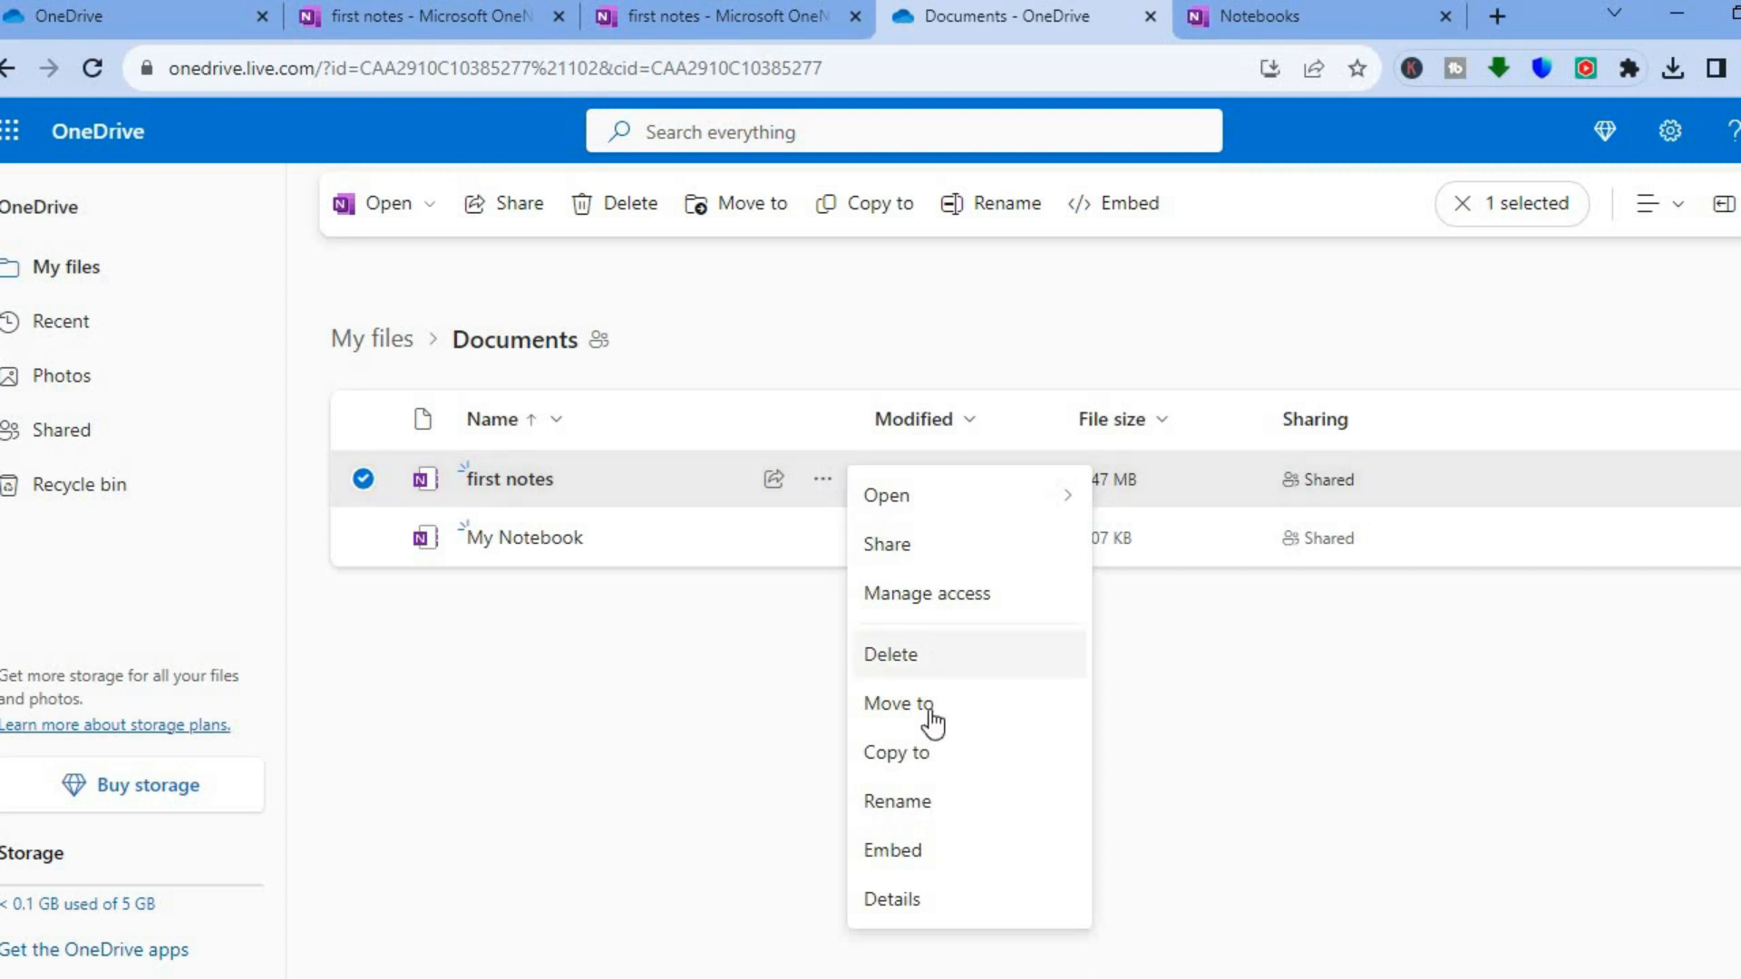
click(919, 810)
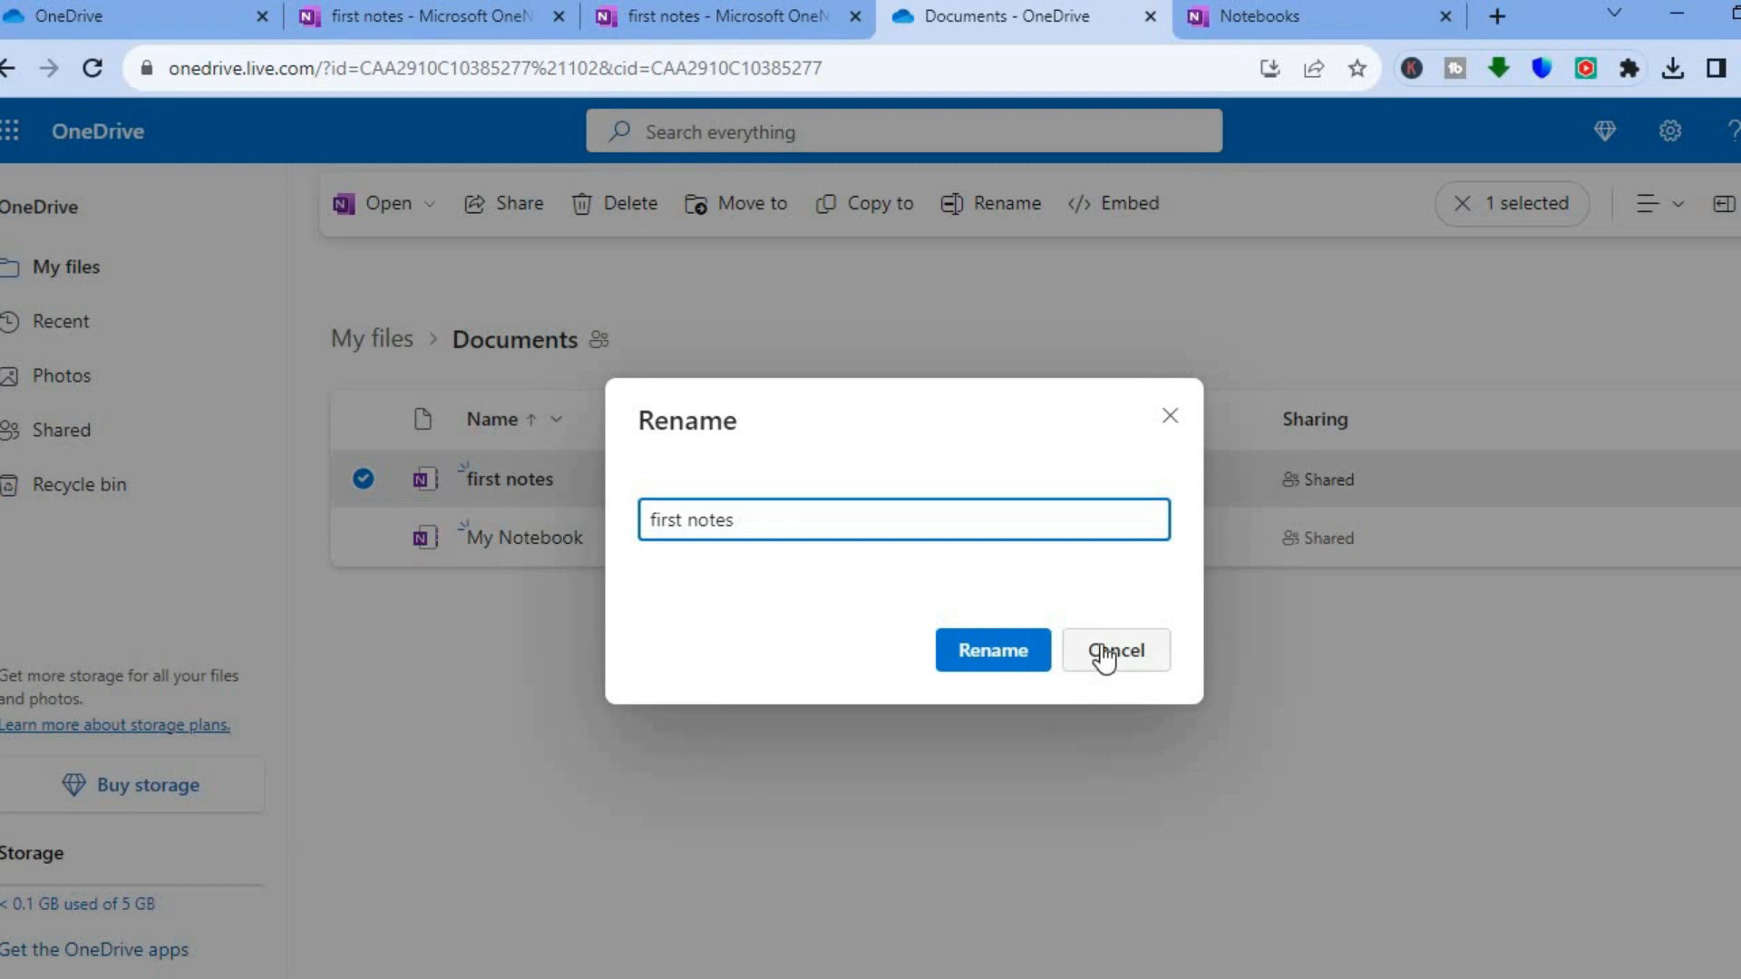
click(1102, 653)
click(823, 480)
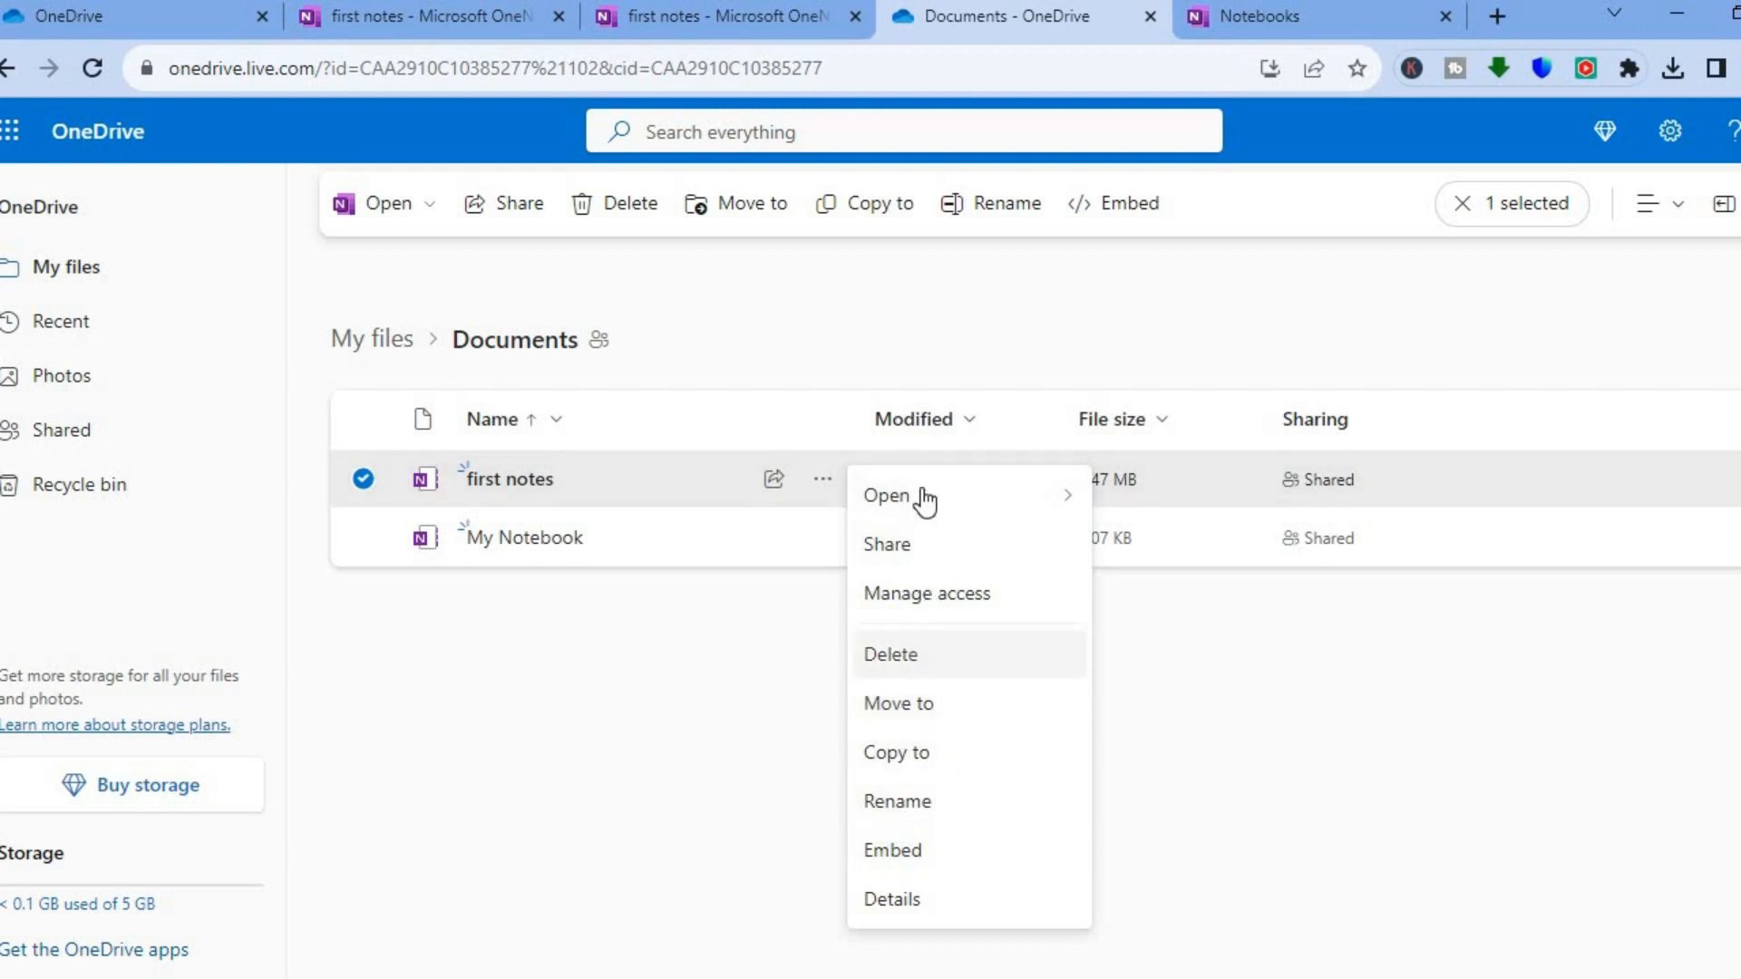
mouse_move(926, 495)
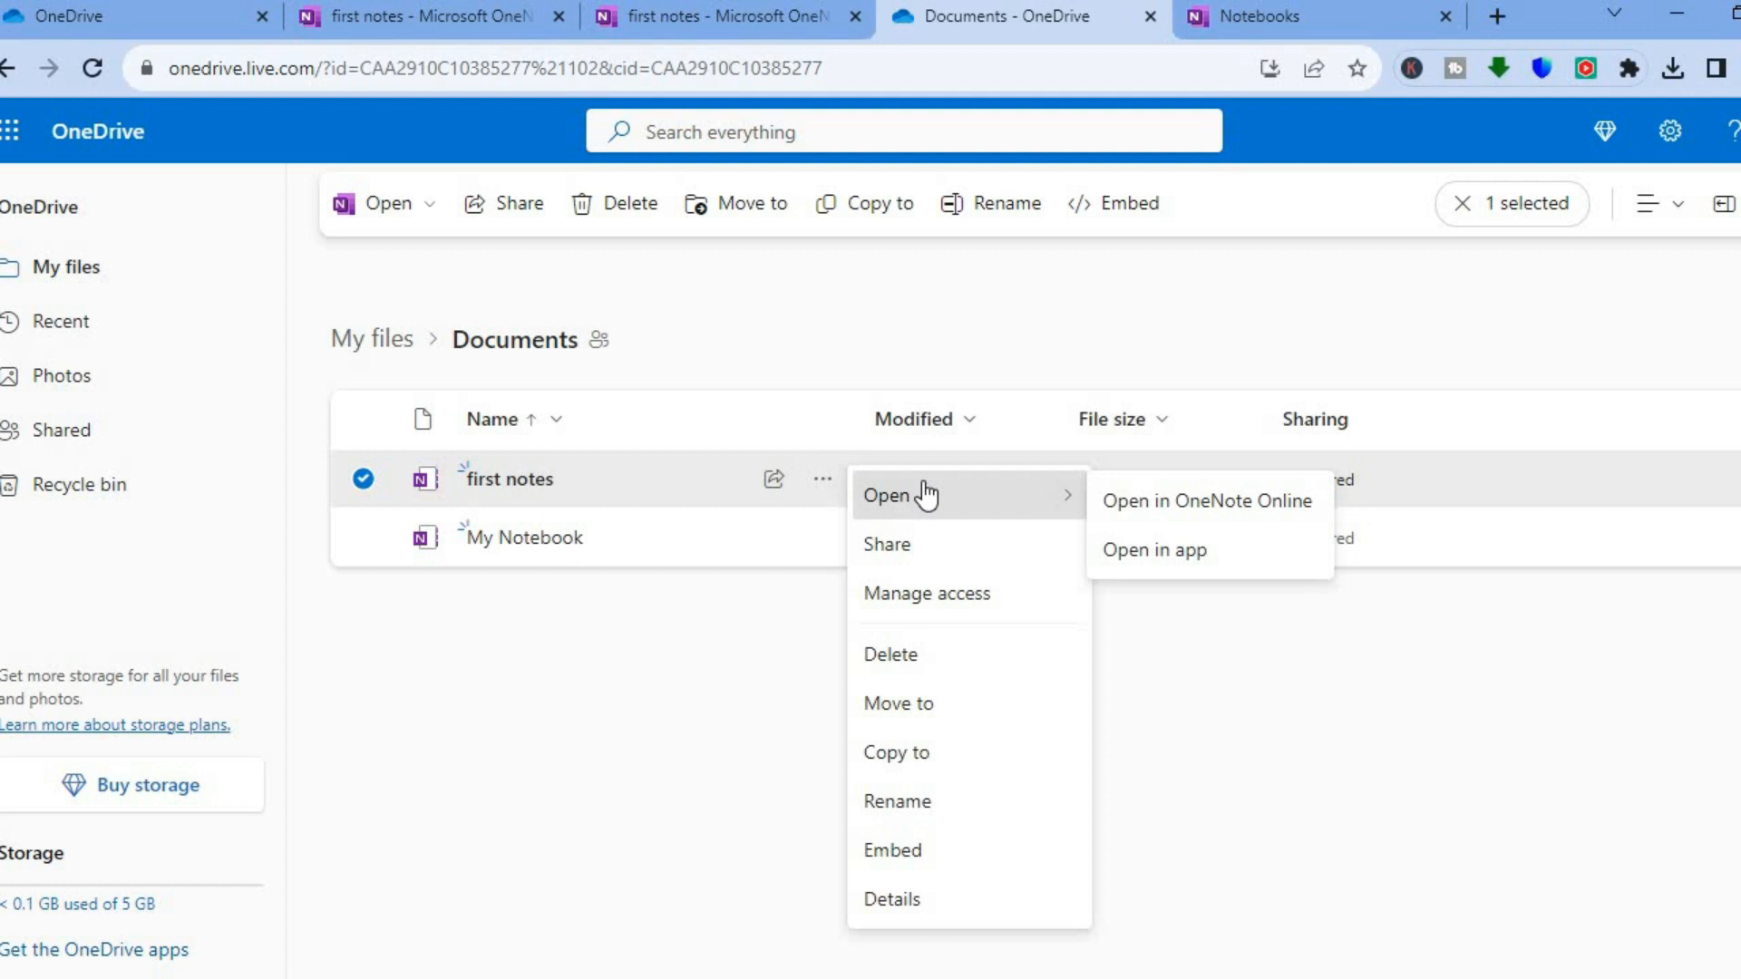
click(1182, 878)
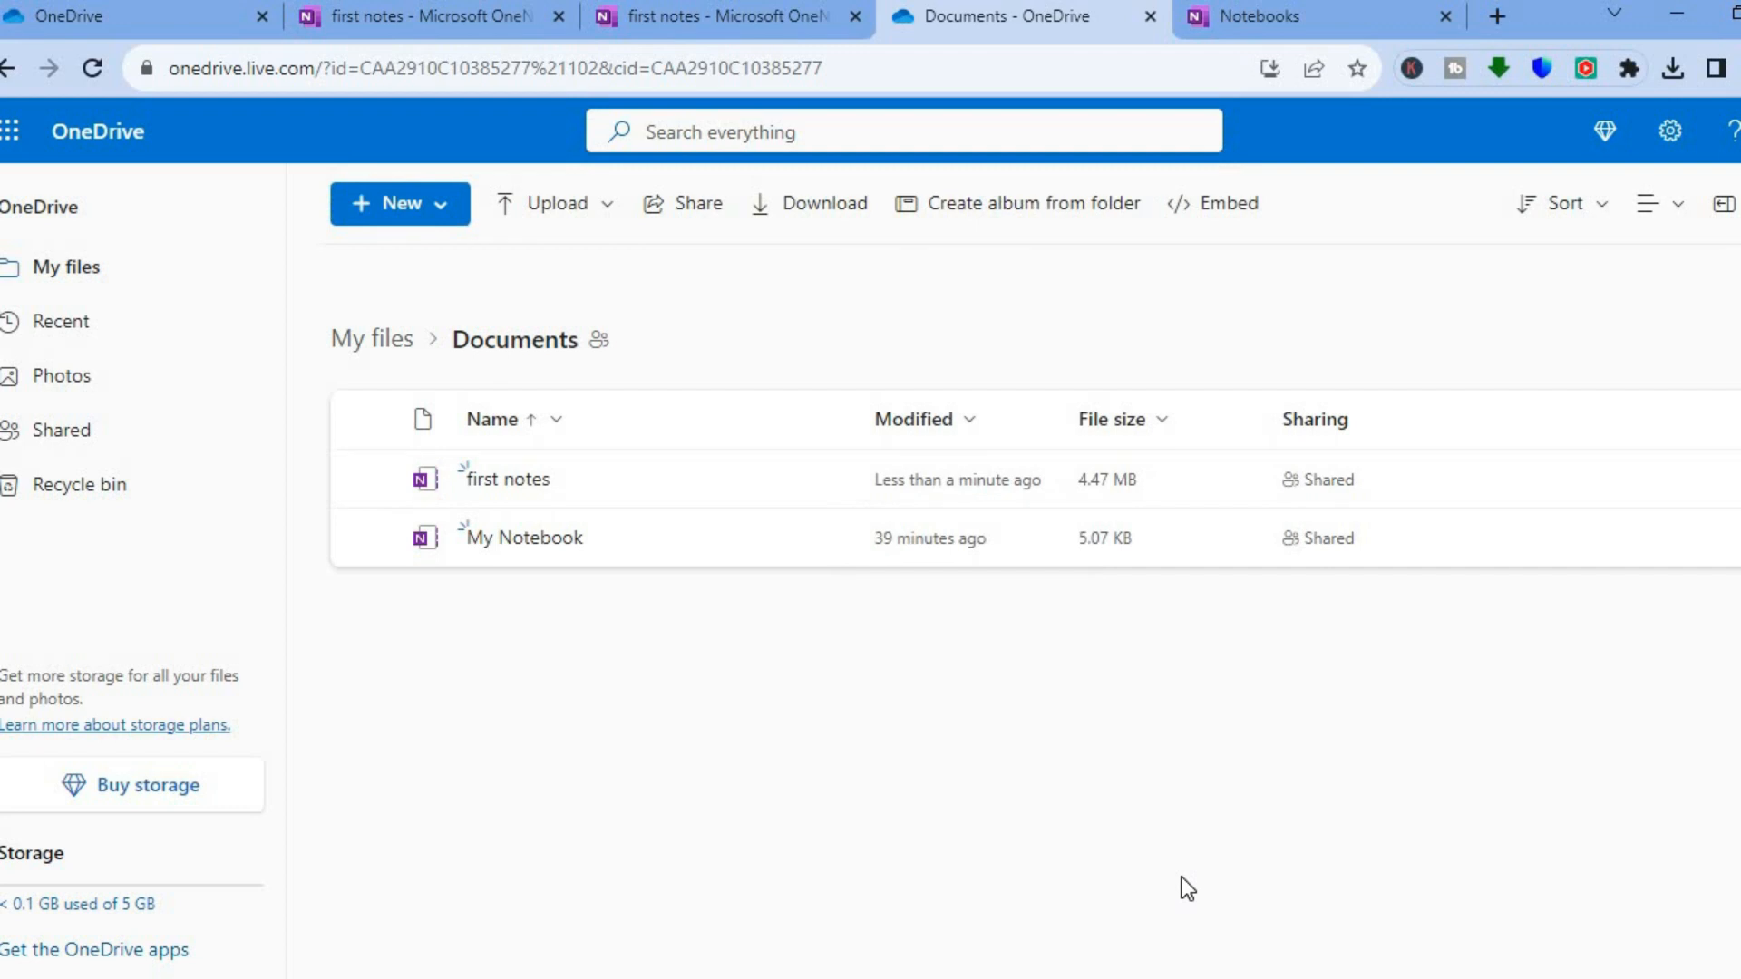